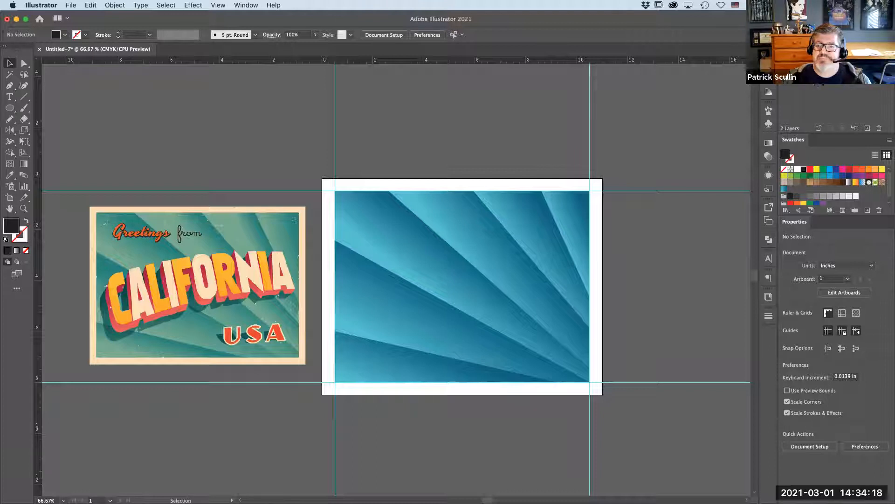
click(524, 232)
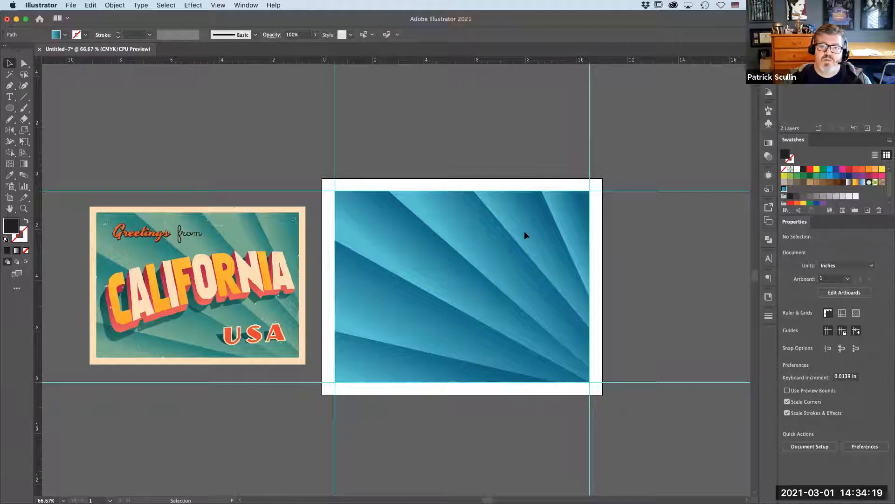
click(486, 233)
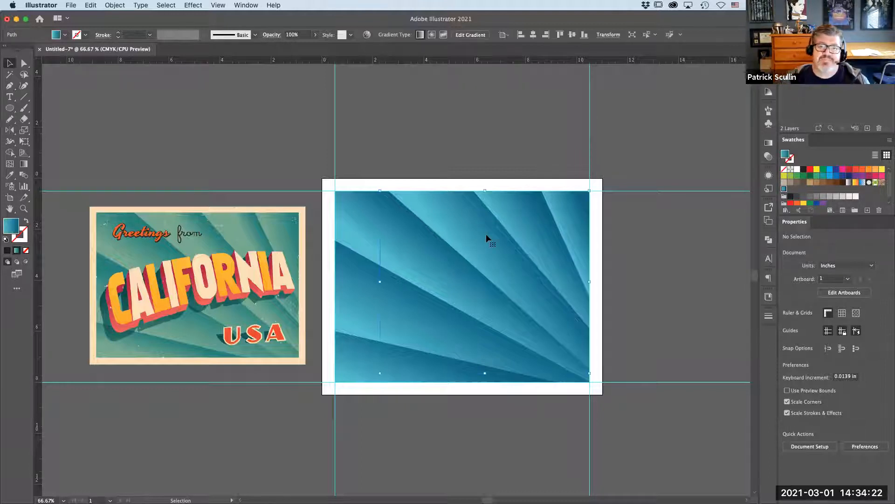
drag(424, 262, 385, 155)
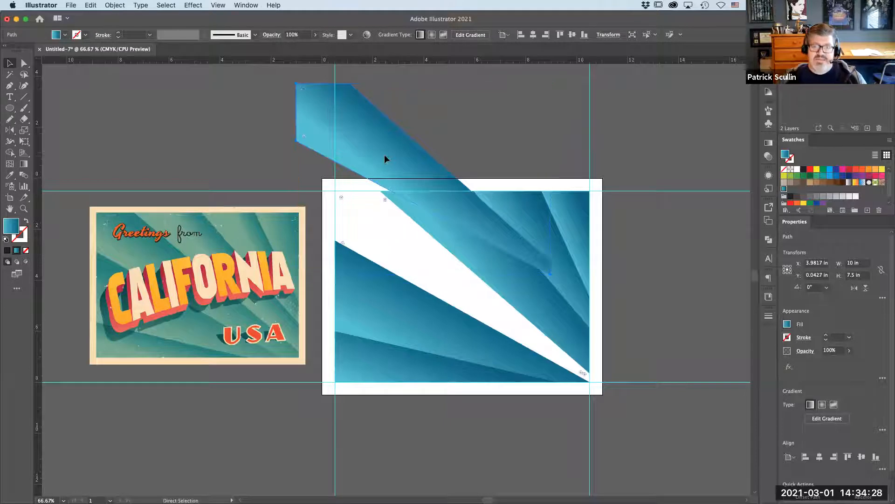
key(super+z)
click(384, 159)
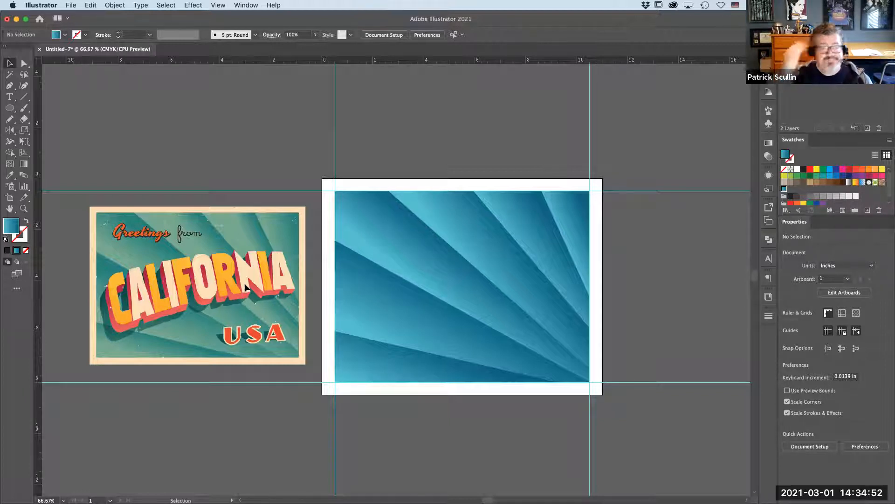
- Create a point text object reading CALIFORNIA above the artboard
click(9, 97)
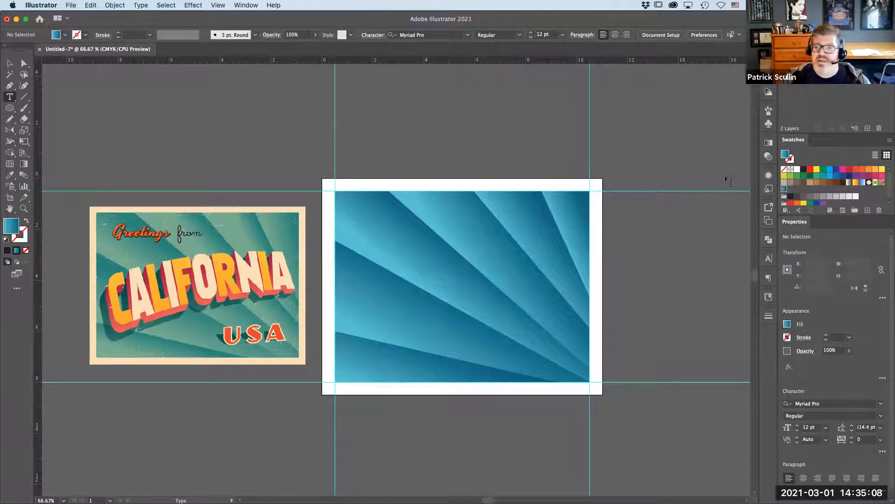
click(869, 170)
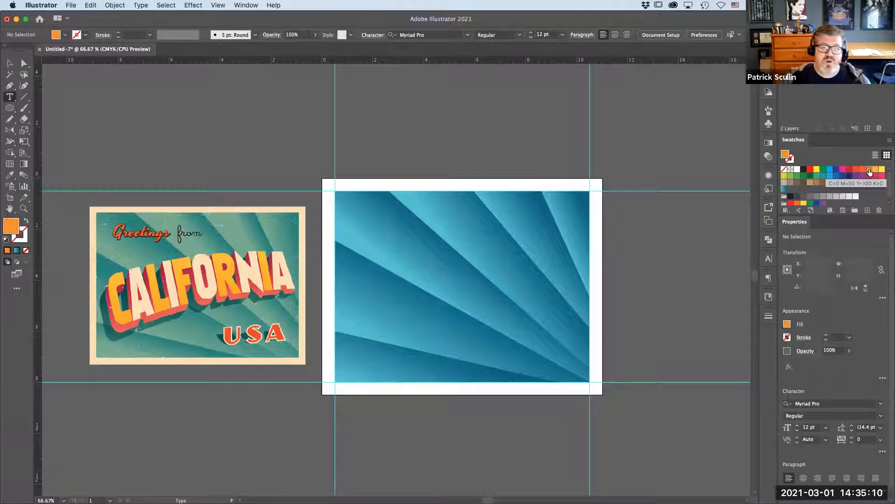
click(875, 170)
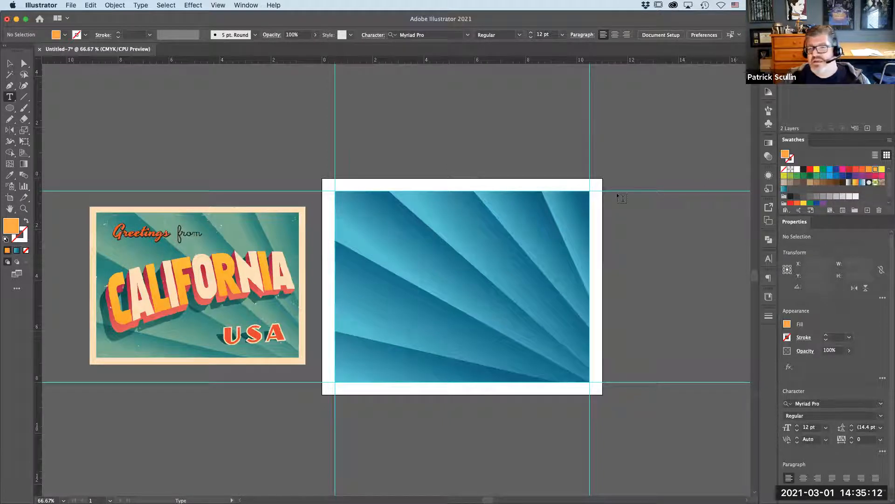
click(382, 143)
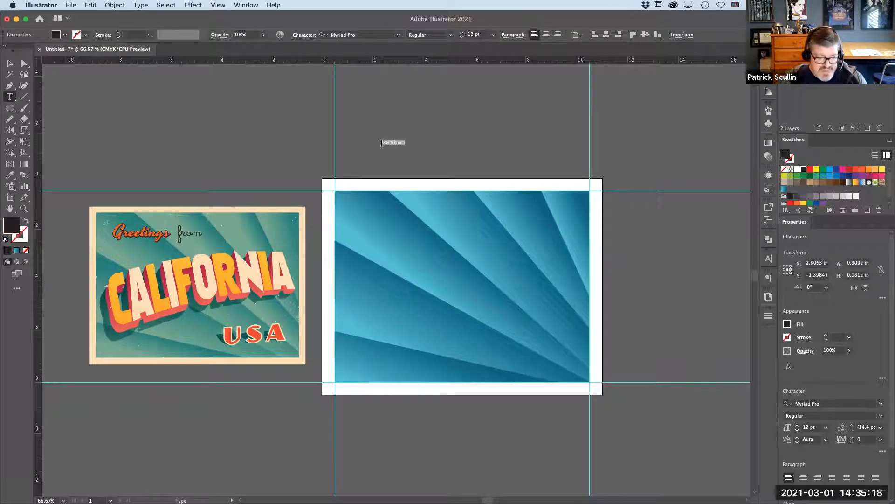
text(CALIFORNIA)
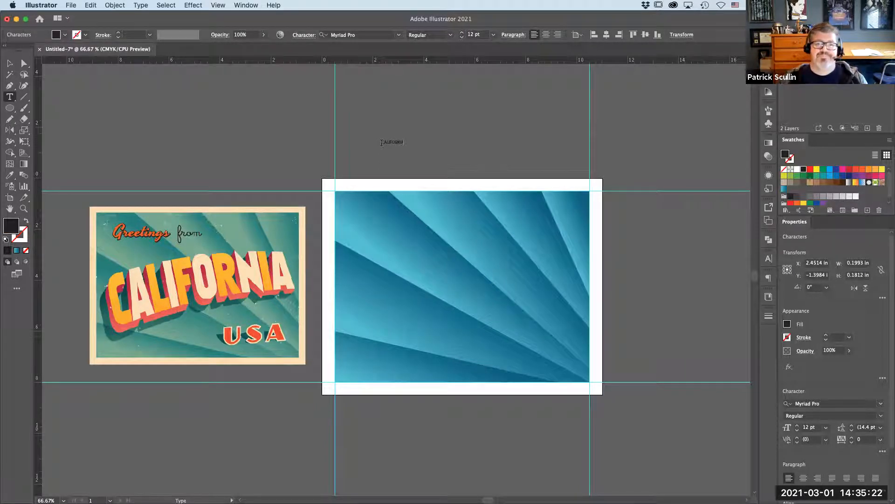
key(Escape)
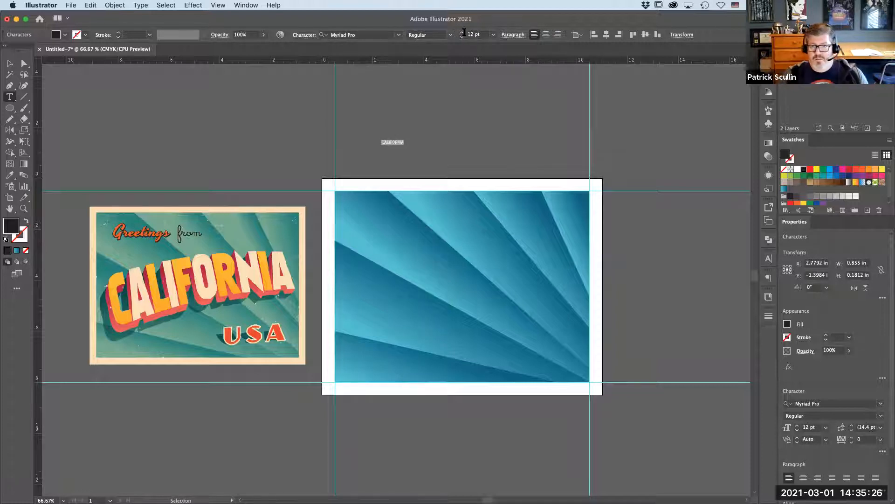
- Set the CALIFORNIA text to 60 pt in the Impact font
click(492, 36)
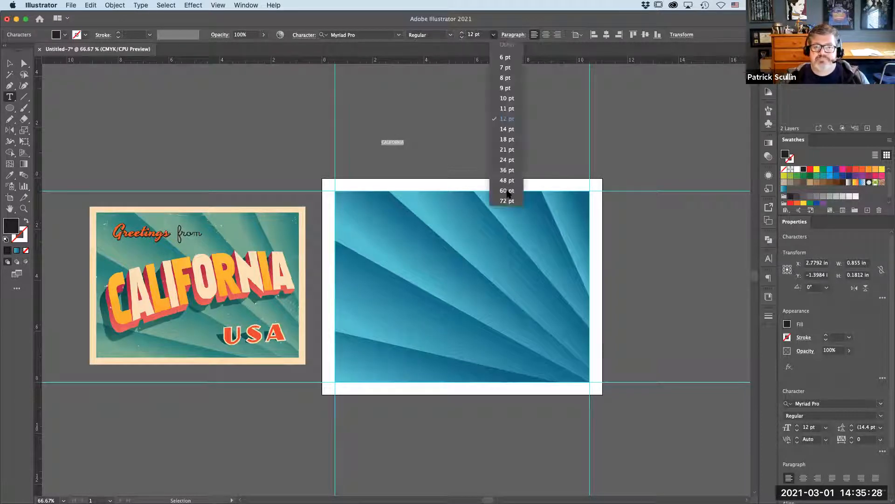
click(508, 192)
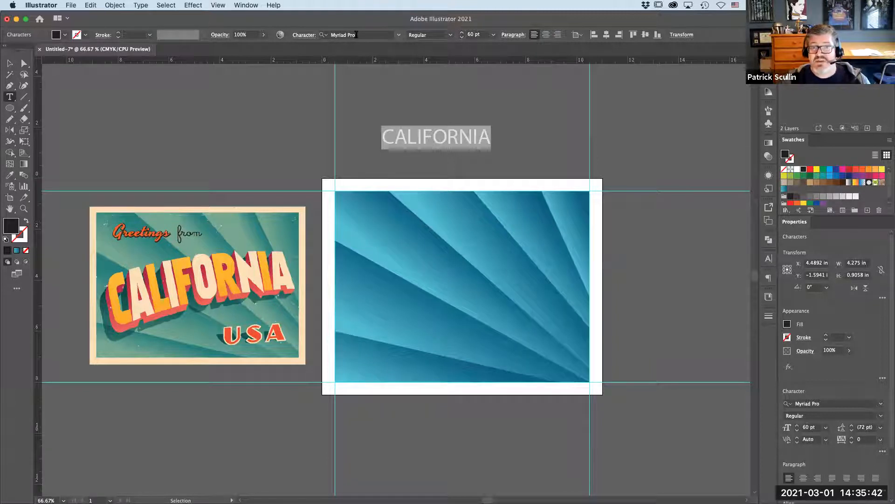
click(357, 34)
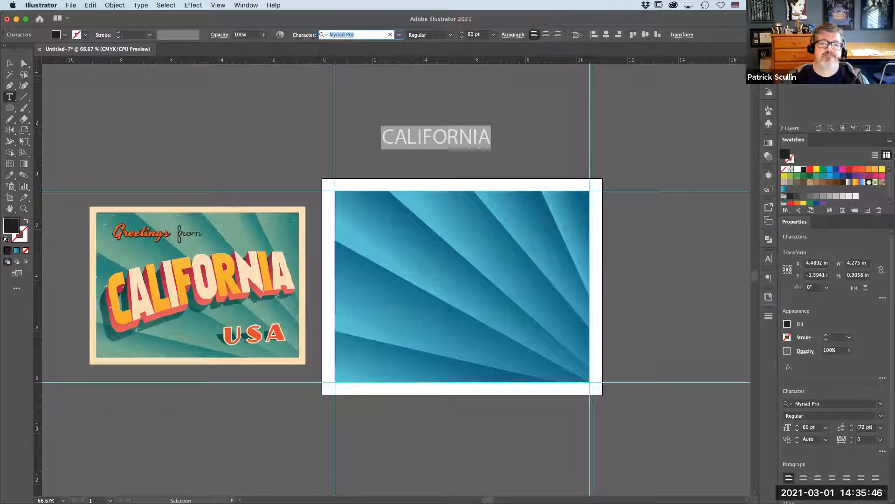
text(impa)
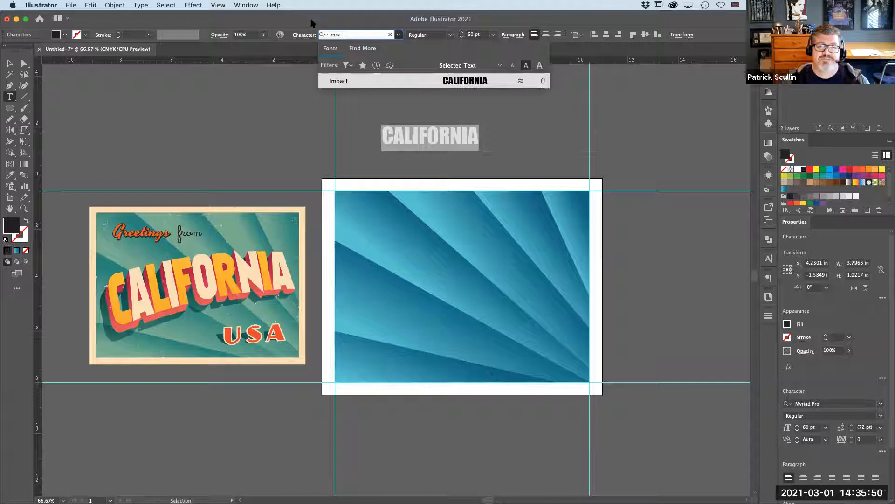
key(Return)
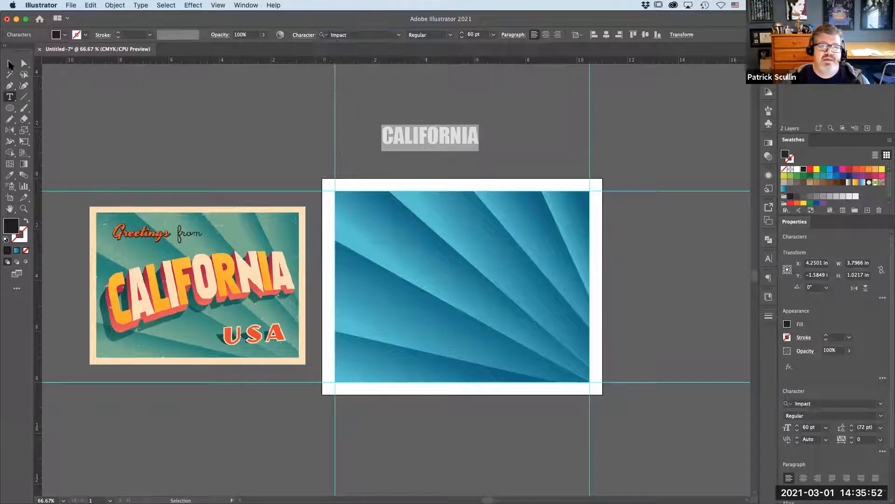
- Scale the text up to about 152 pt so it spans the artboard width, and fill it light orange
click(13, 66)
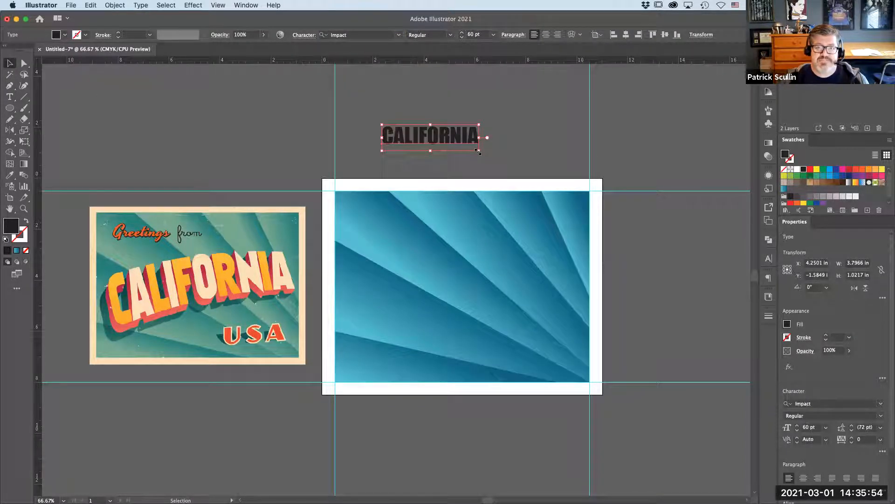
drag(477, 151, 627, 190)
drag(518, 149, 498, 142)
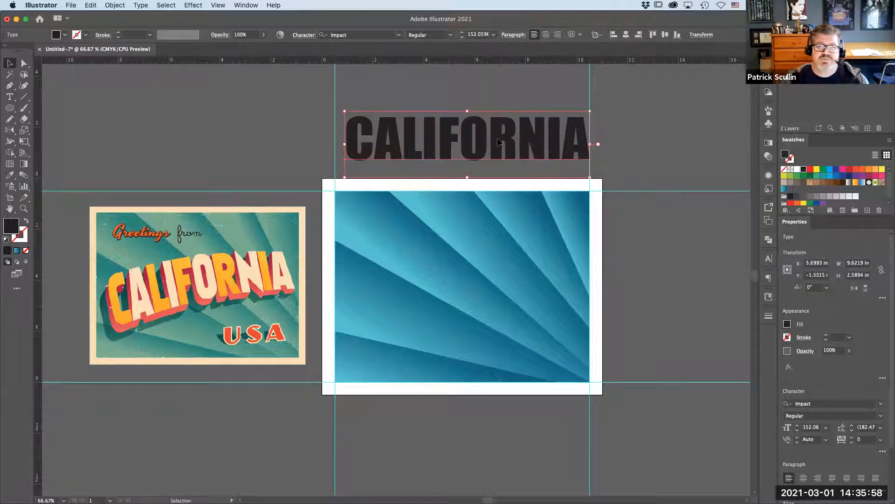
click(875, 170)
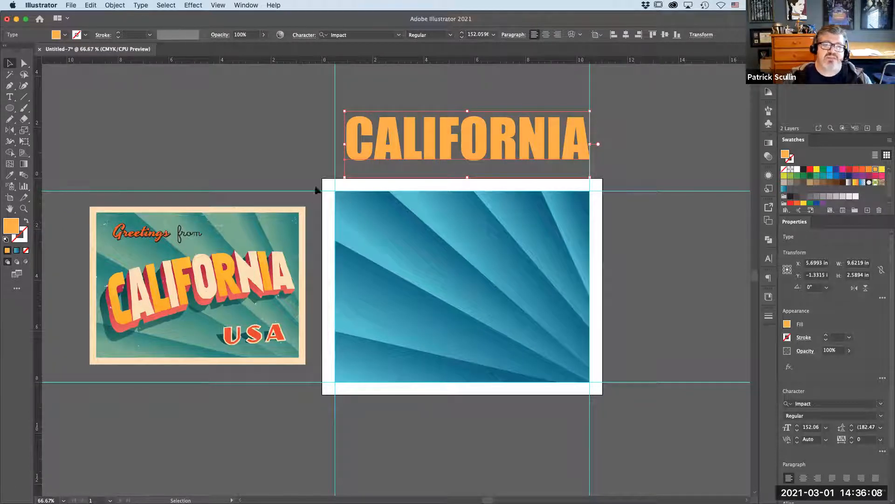
- Recolor alternating letters (A, I, O, N and the final A) with a light grey fill
key(t)
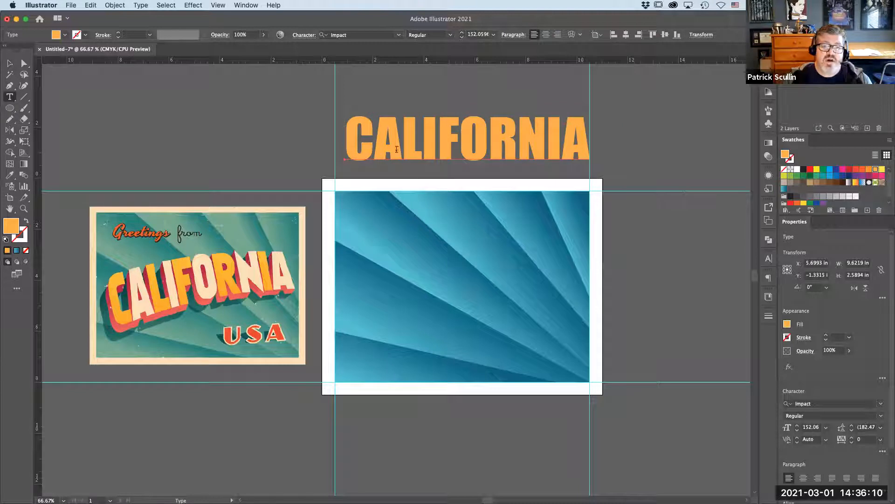
drag(402, 148, 374, 149)
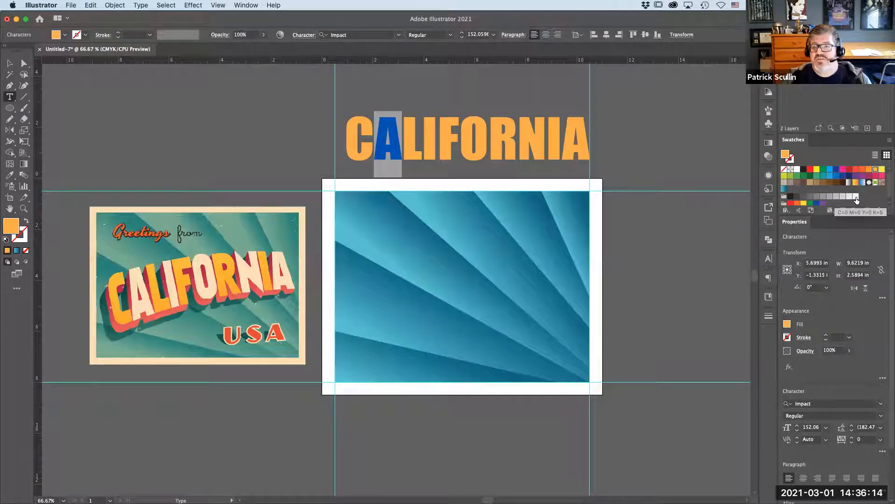
click(856, 198)
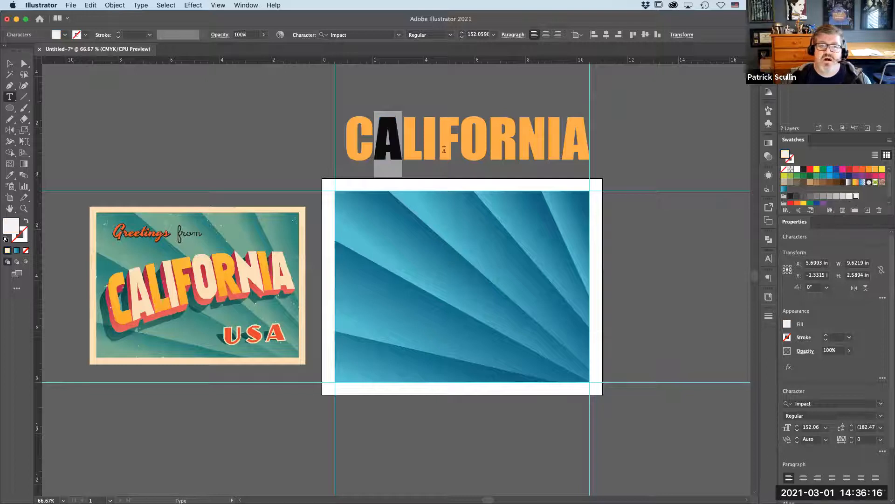
drag(437, 149, 429, 150)
click(849, 196)
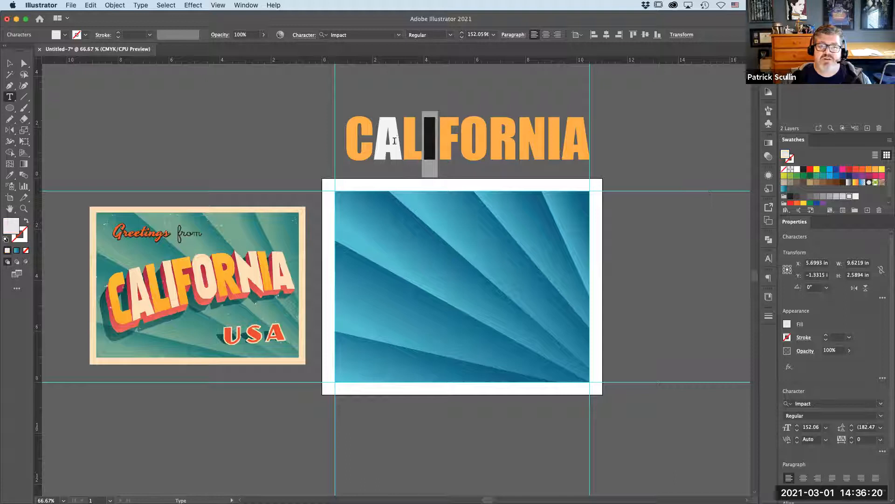
drag(402, 149, 374, 149)
click(850, 196)
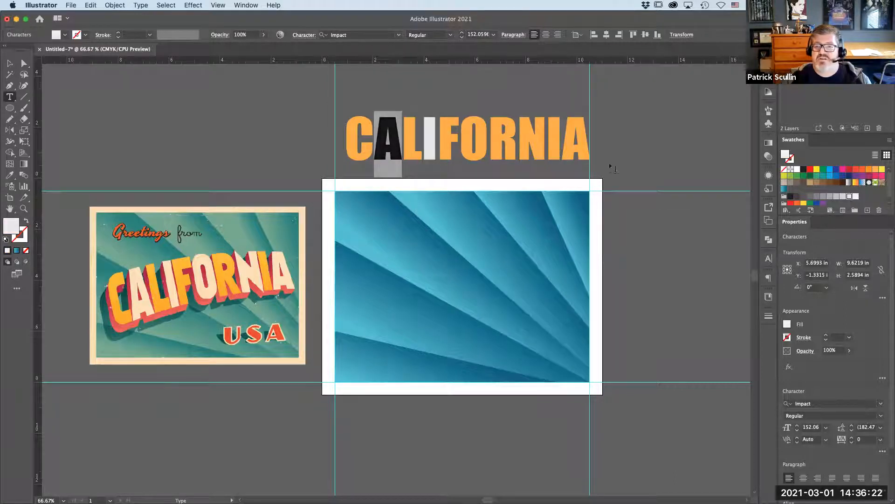
drag(488, 149, 461, 149)
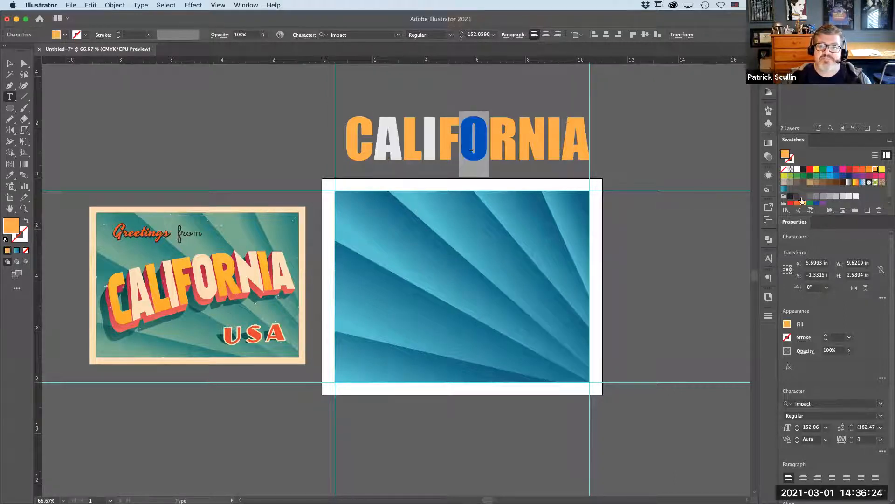
click(850, 197)
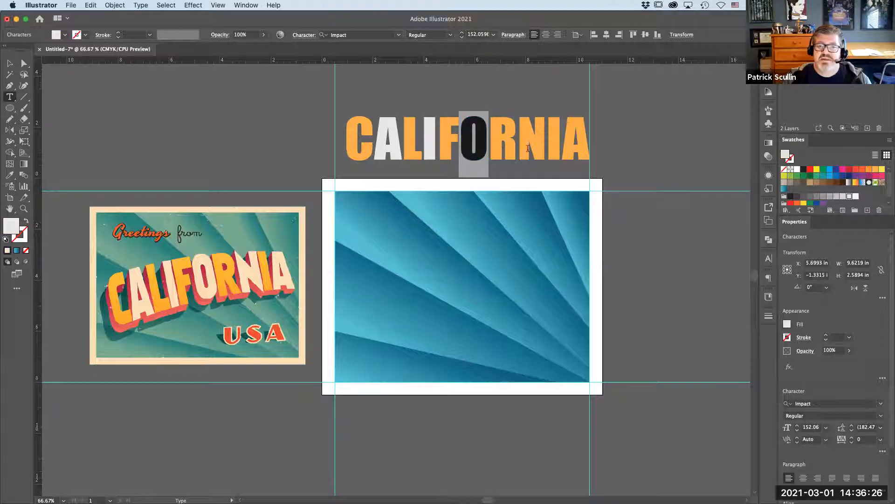
drag(544, 149, 517, 150)
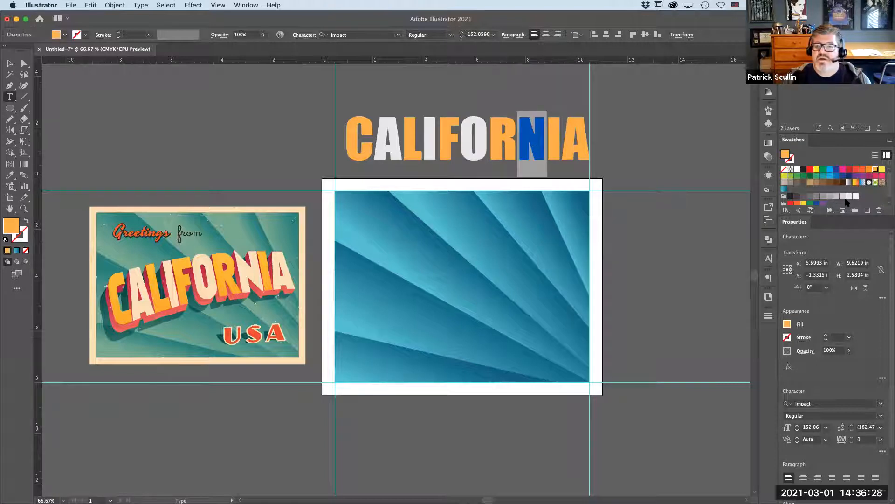
click(838, 197)
drag(589, 147, 562, 147)
click(850, 197)
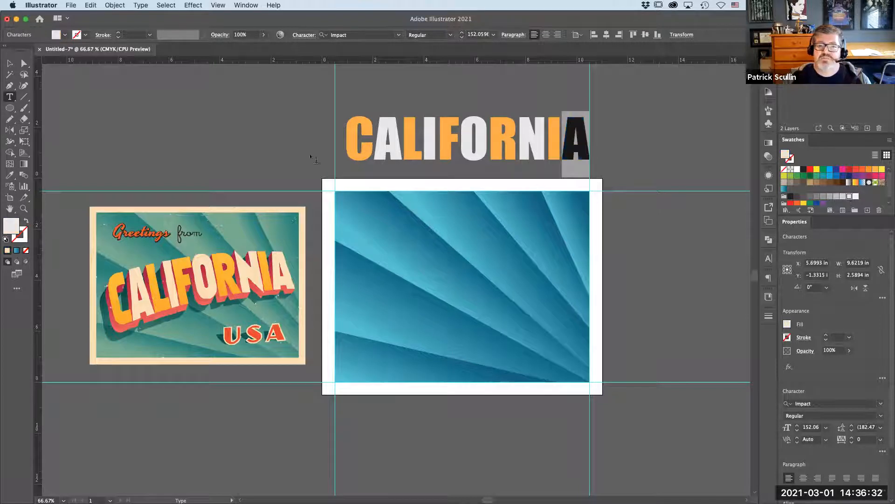
- Duplicate the CALIFORNIA text to a spare spot left of the artboard
click(7, 66)
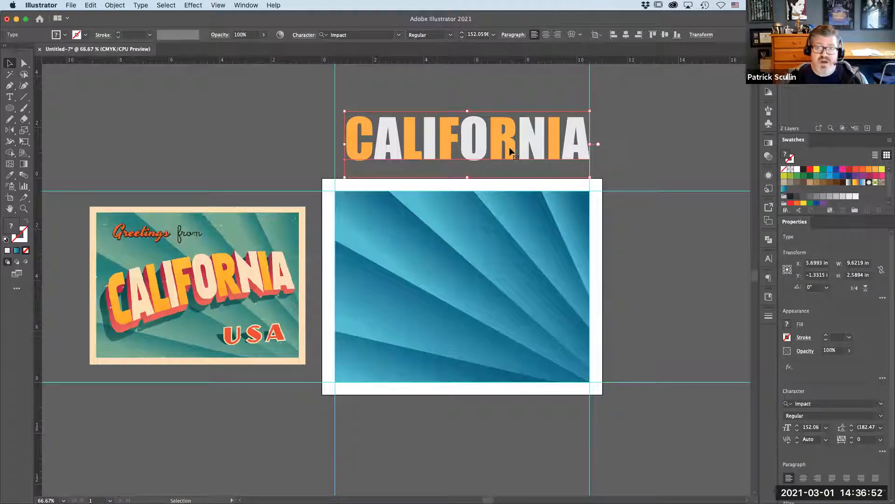
drag(510, 148, 219, 148)
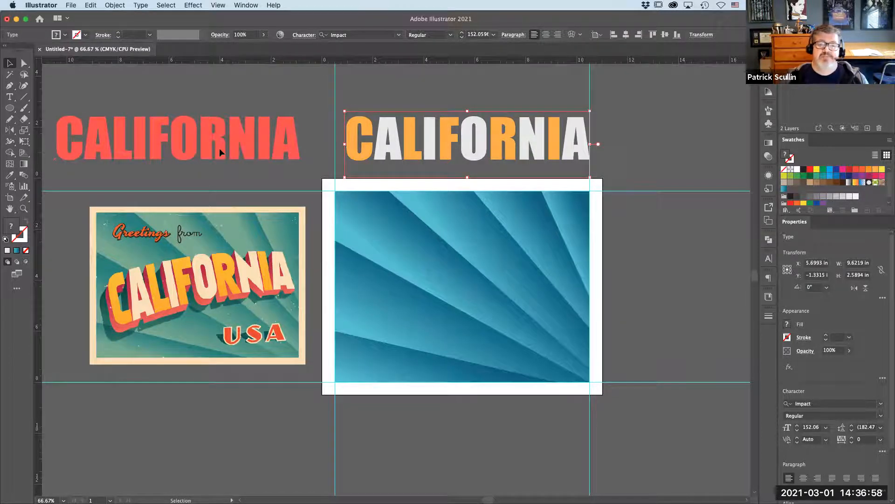
- Give the original text a 1 pt pink stroke with magenta set to 73%
click(465, 147)
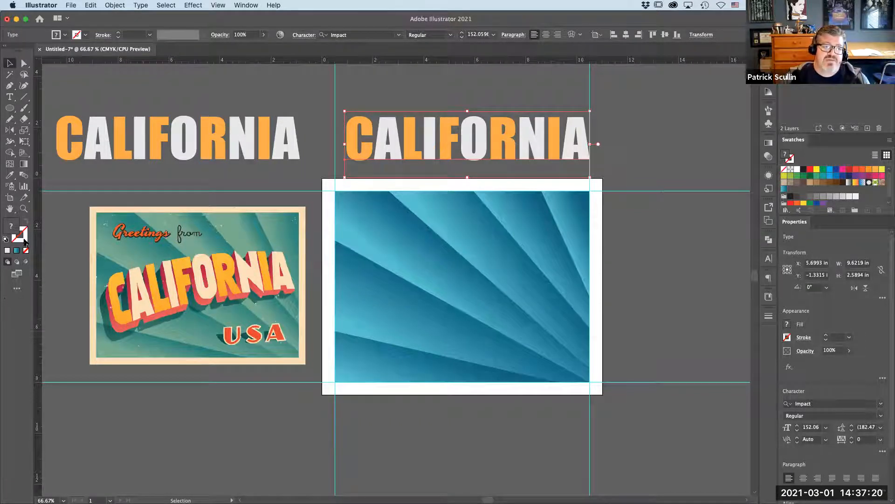
click(24, 239)
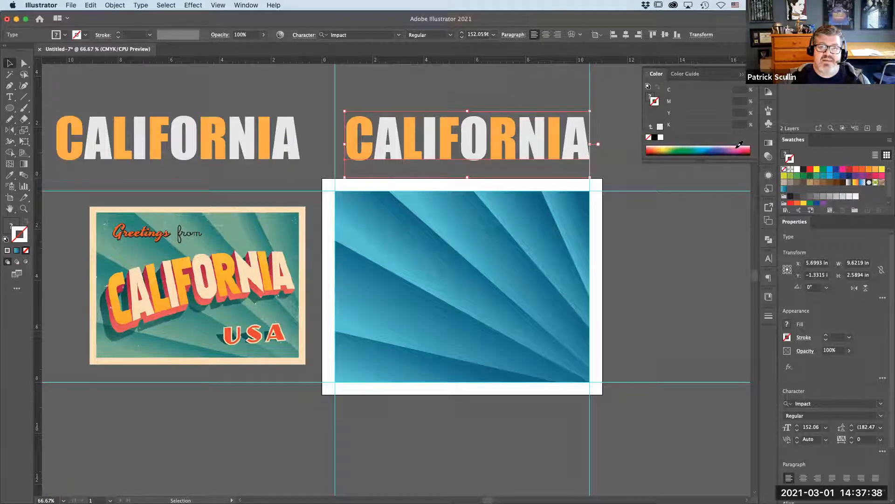
click(737, 148)
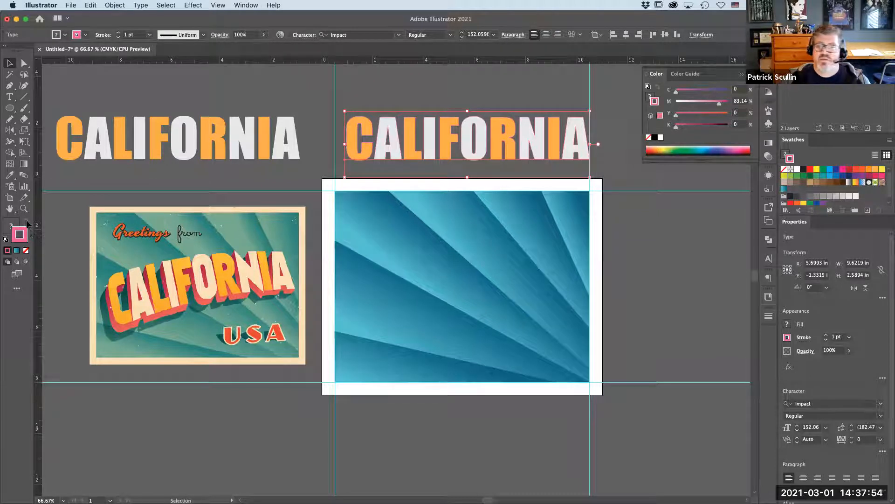
drag(719, 102, 713, 104)
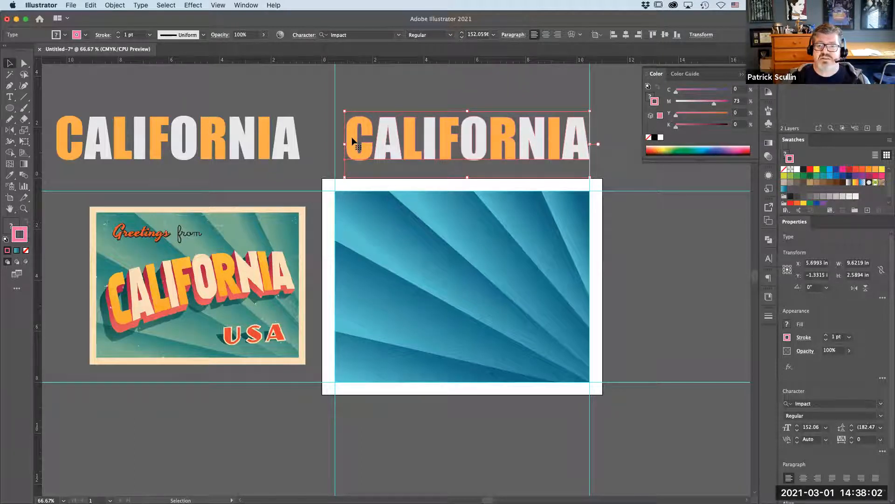
- Move the stroked text down onto the middle of the artboard
drag(410, 140, 410, 273)
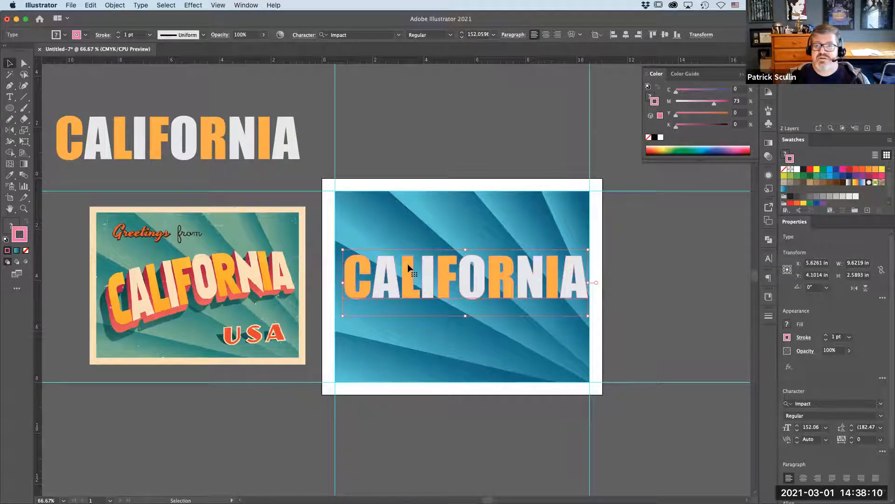
click(192, 6)
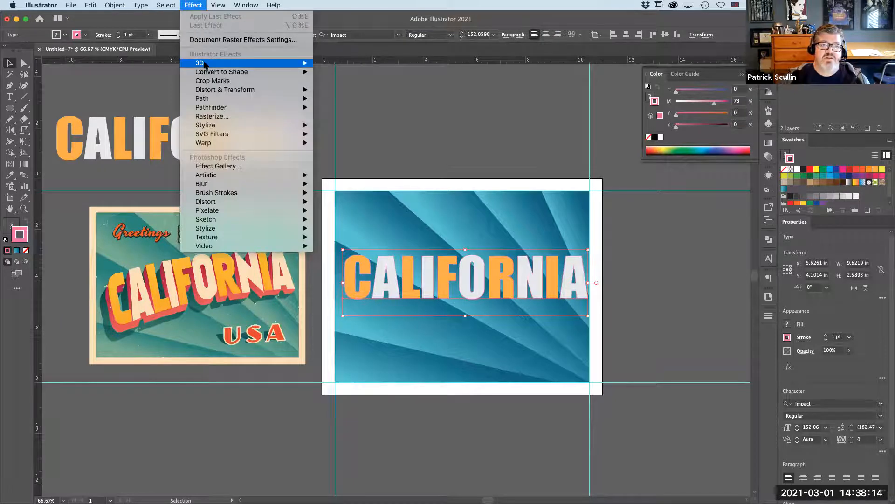
mouse_move(204, 63)
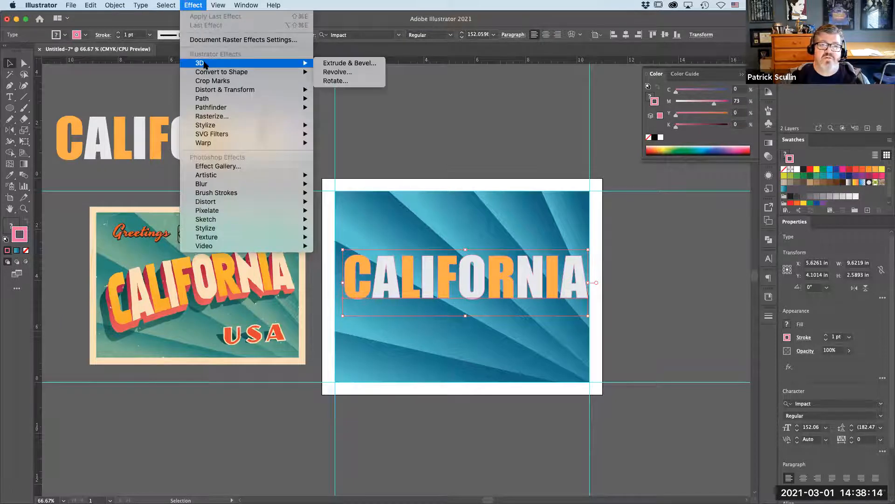
click(369, 66)
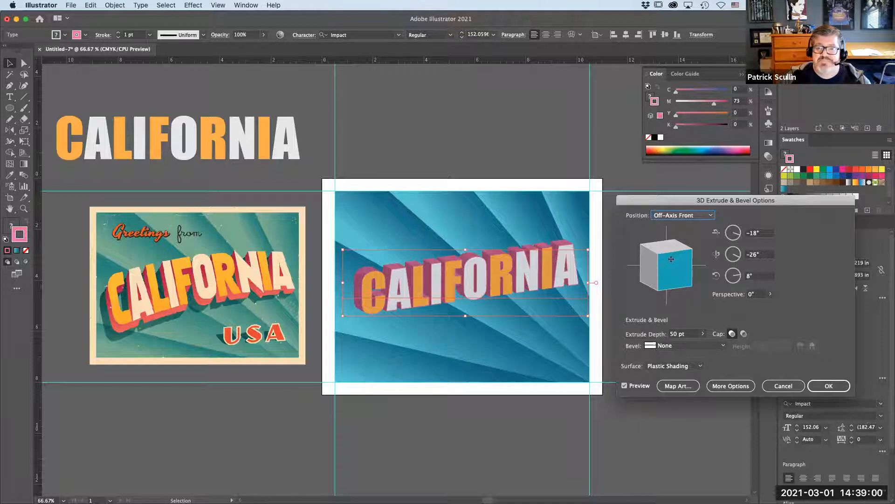
mouse_move(668, 268)
mouse_down()
mouse_move(666, 254)
mouse_move(683, 265)
mouse_move(681, 240)
mouse_up()
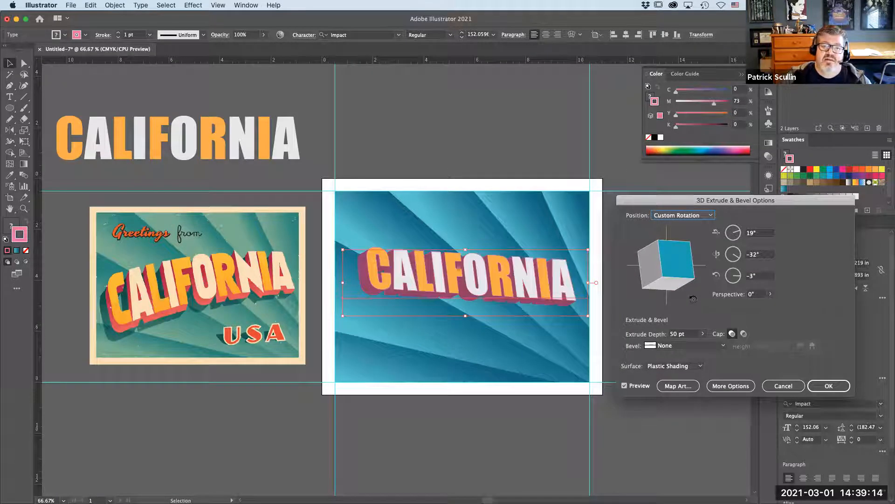
drag(649, 283, 651, 288)
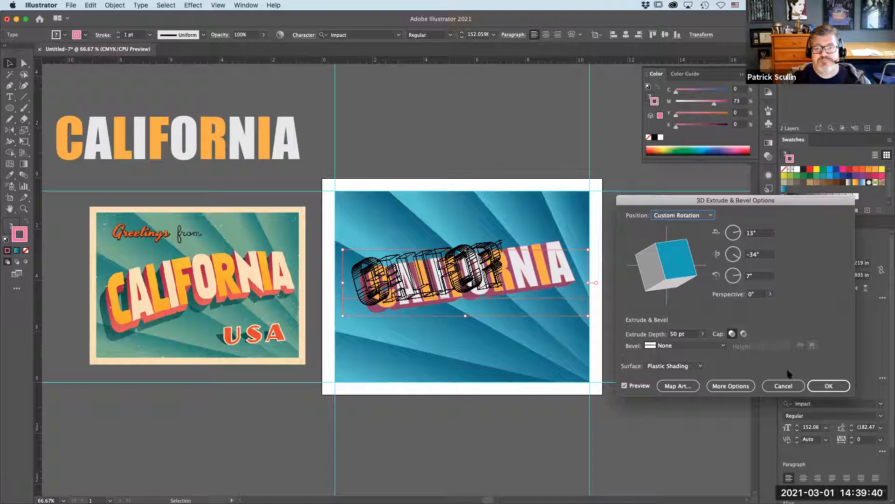
click(782, 386)
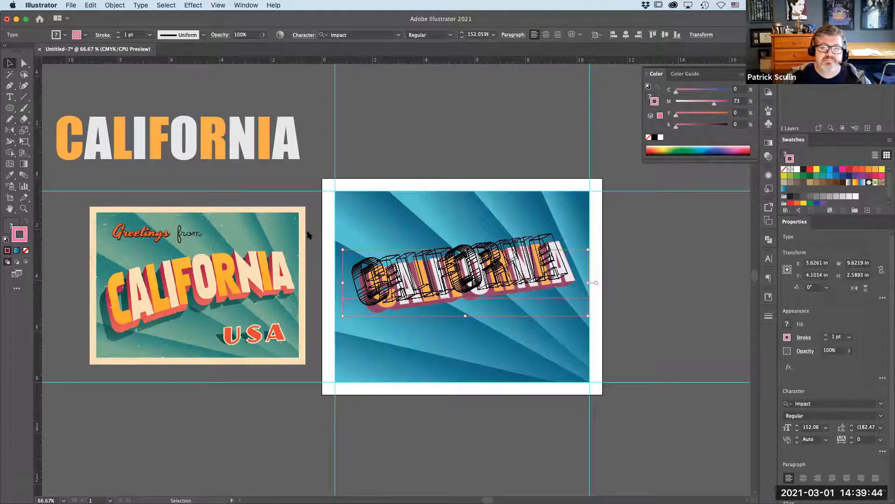
- Apply an Arch warp effect to the stroked CALIFORNIA text with a horizontal bend of 10%
click(355, 113)
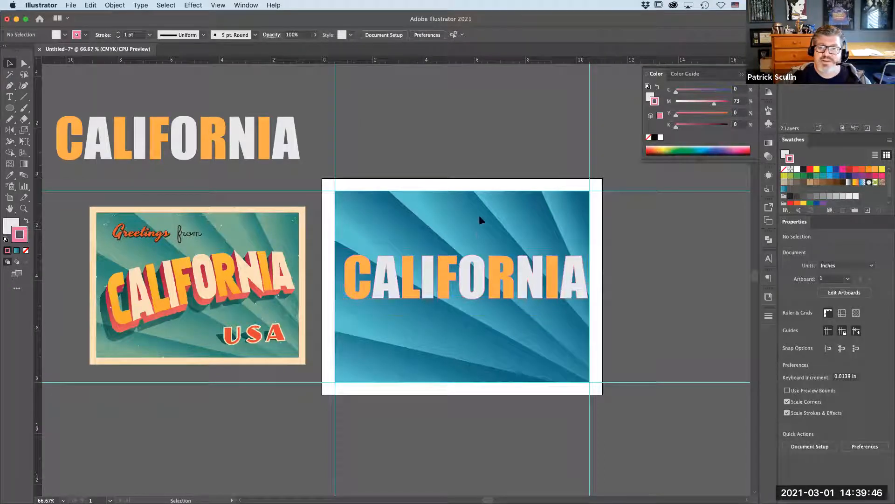
click(470, 281)
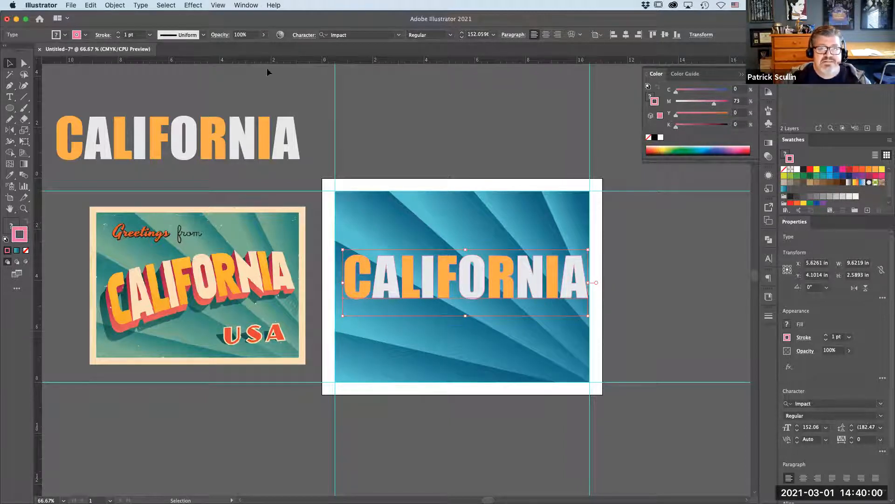
click(199, 6)
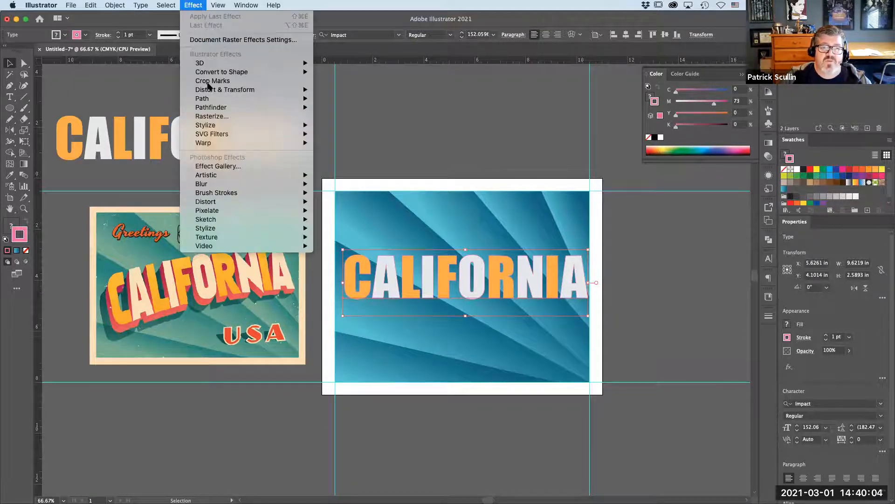
mouse_move(225, 146)
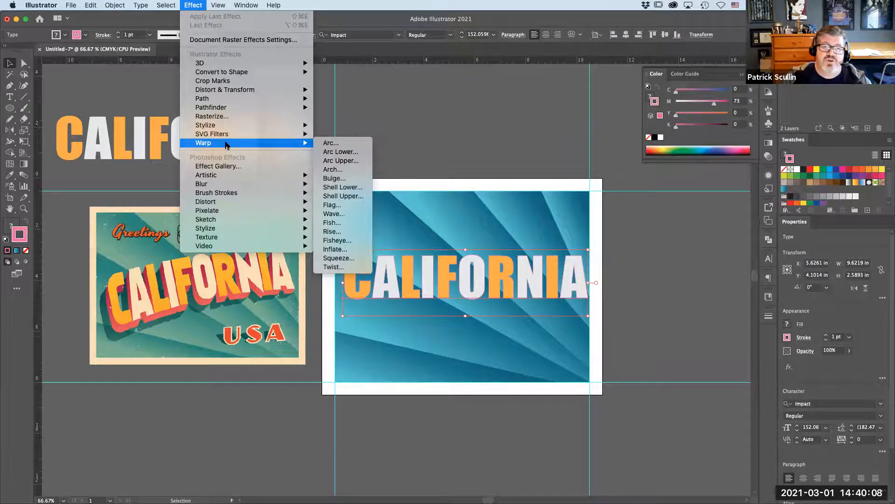
click(351, 169)
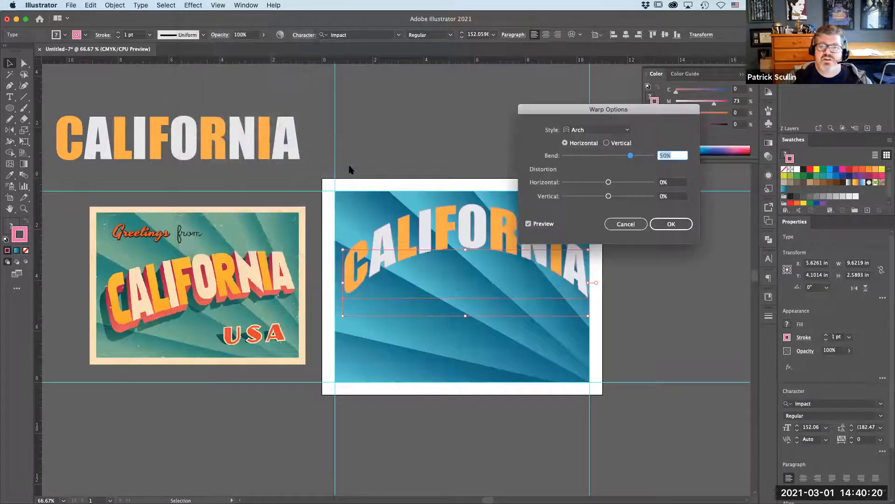
drag(582, 115, 681, 141)
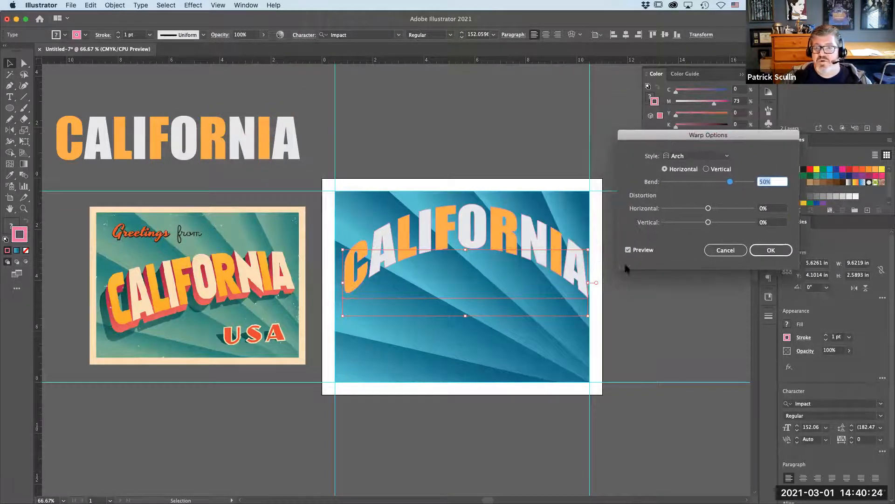
click(628, 250)
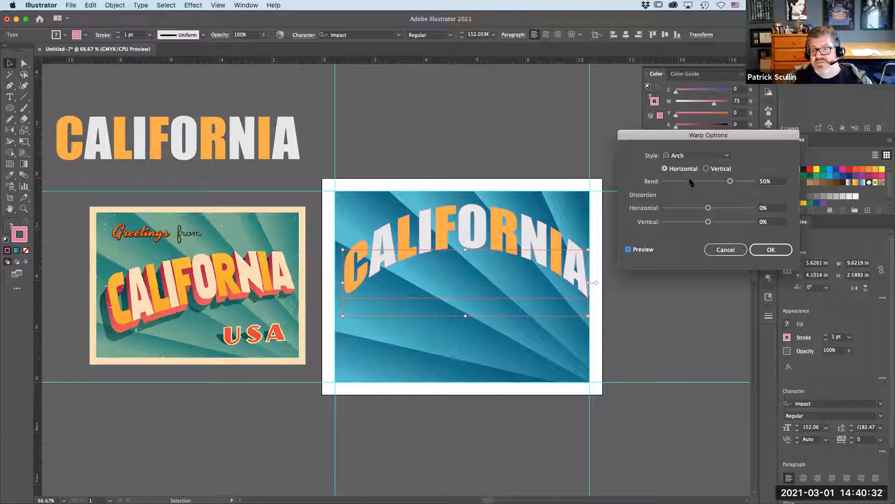
click(765, 181)
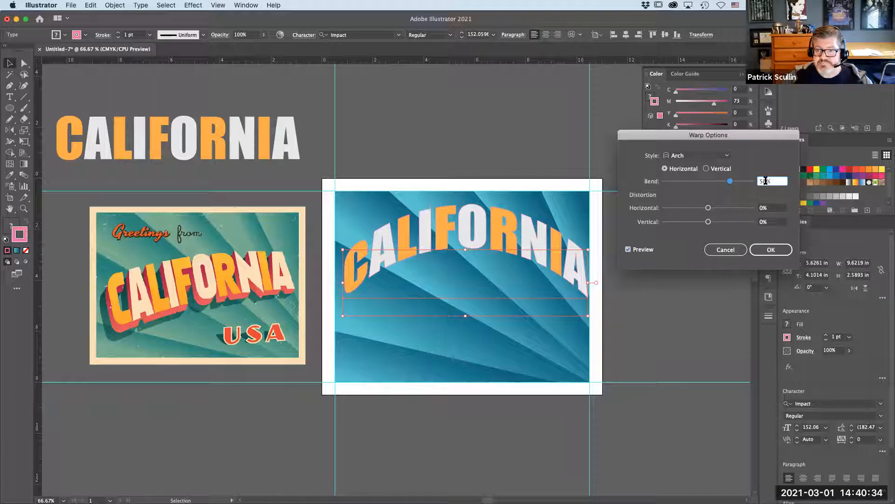
text(15)
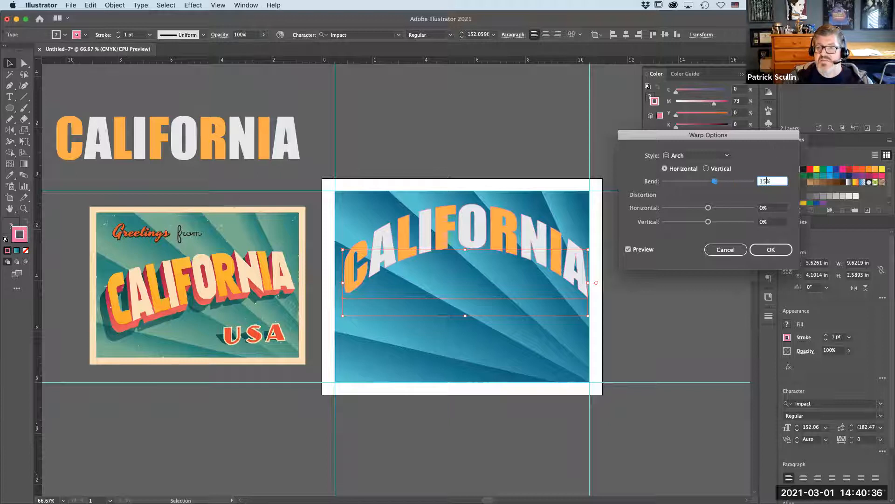
click(772, 206)
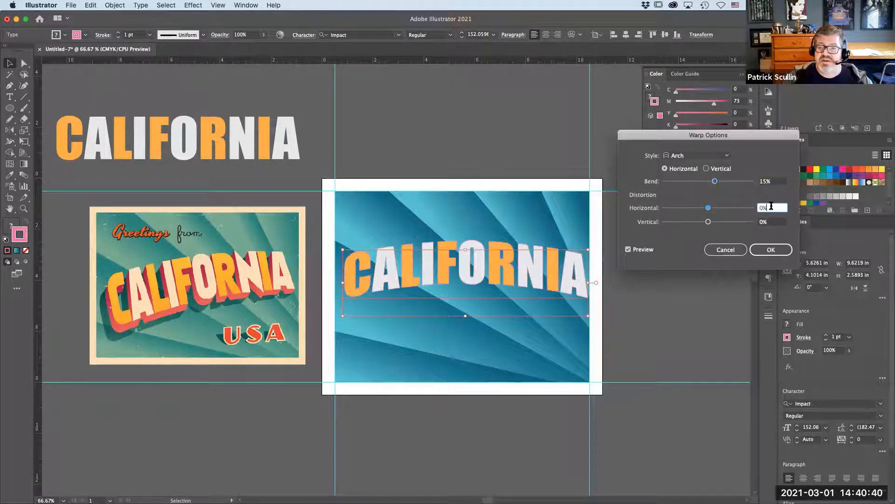
click(766, 181)
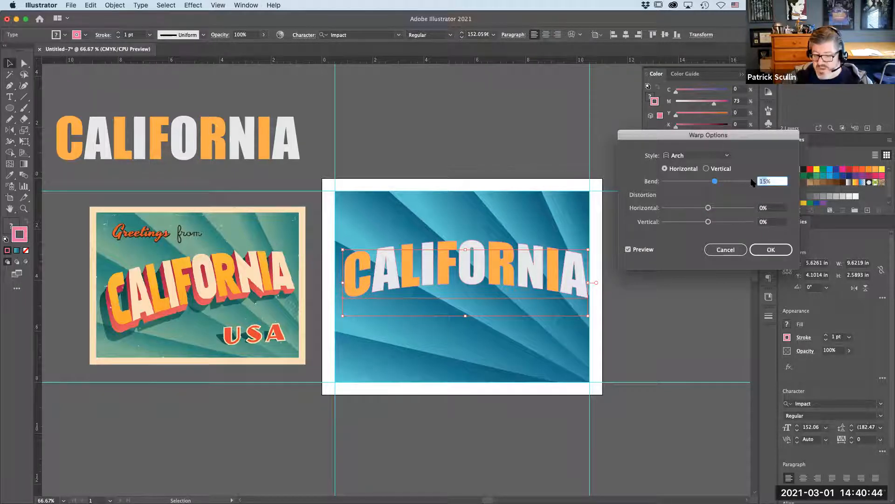
text(10)
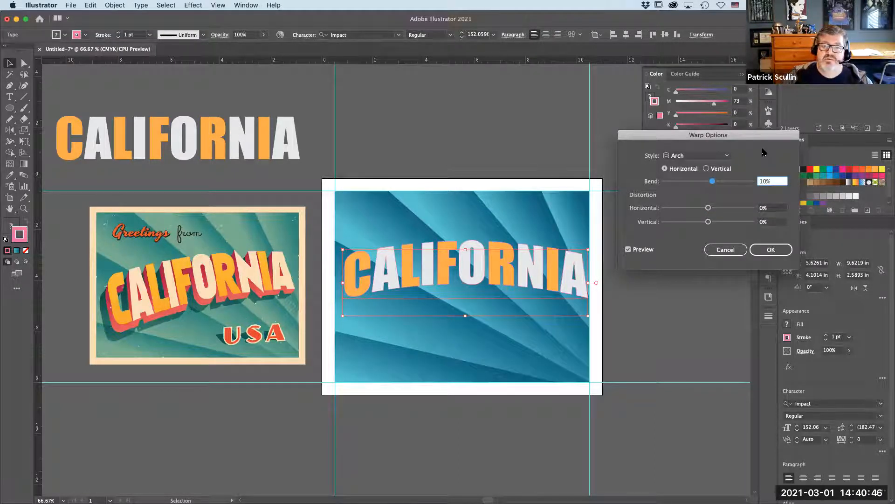
click(782, 210)
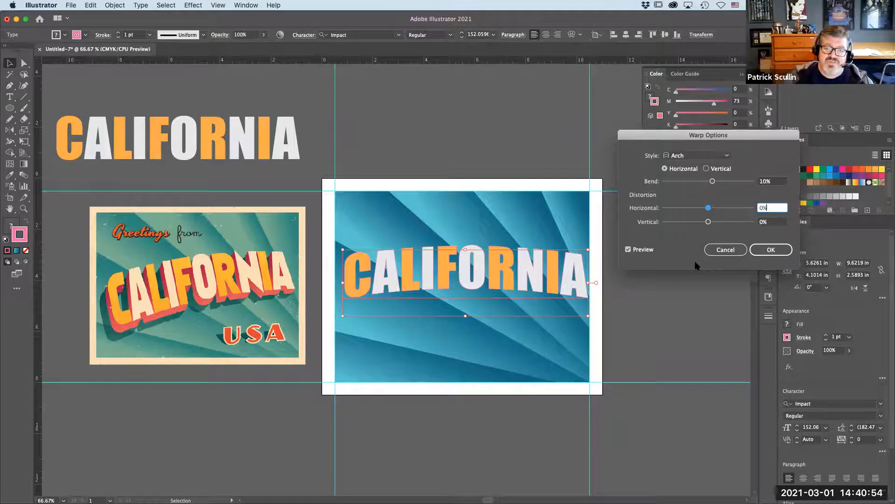
click(781, 252)
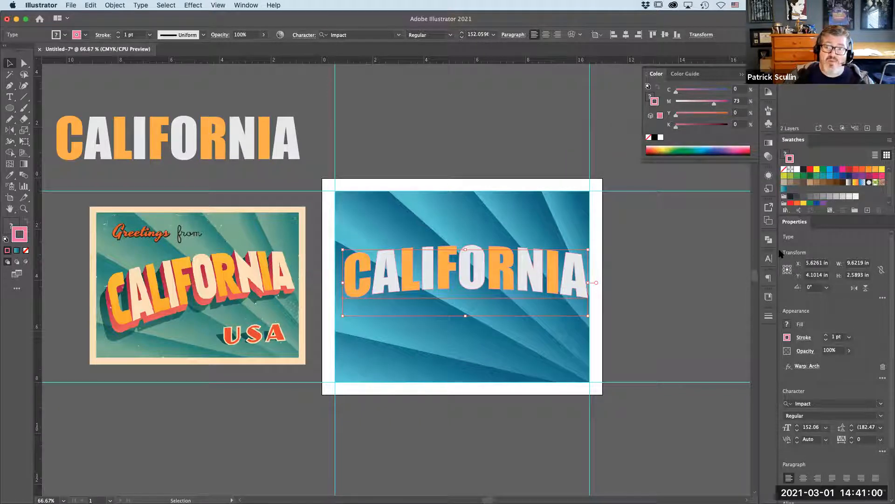
- Add a 3D Extrude & Bevel effect with custom rotation of 21°, -32°, 4° and 50 pt extrude depth
click(195, 7)
mouse_move(196, 63)
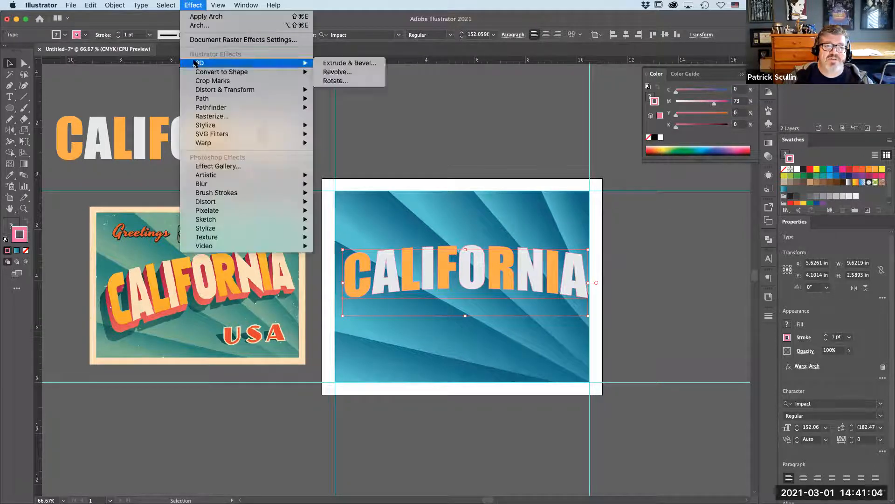
click(346, 64)
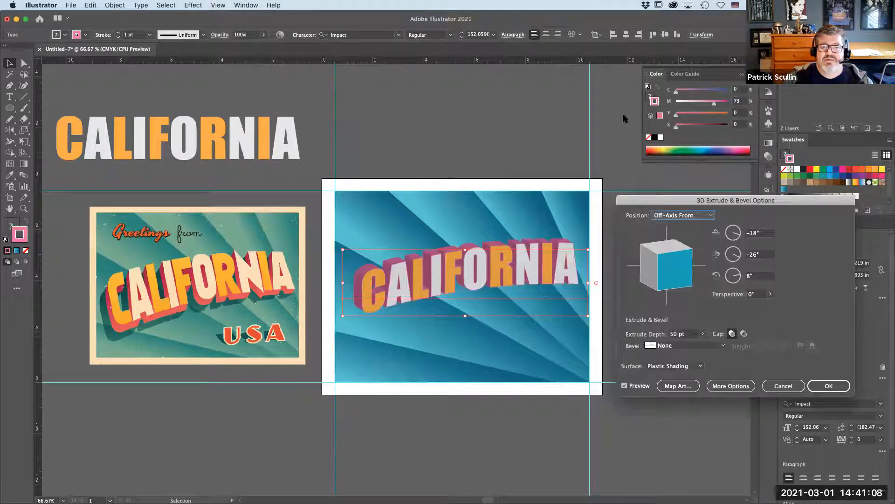
drag(652, 200, 708, 197)
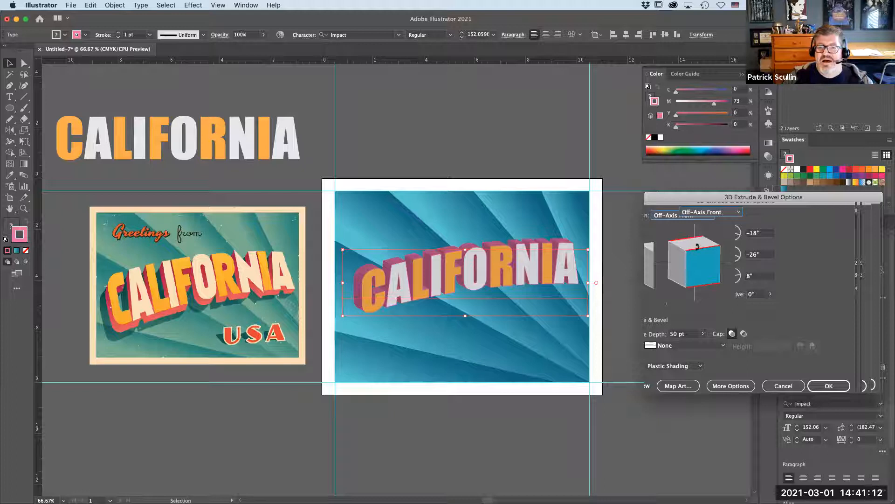
drag(698, 247, 719, 248)
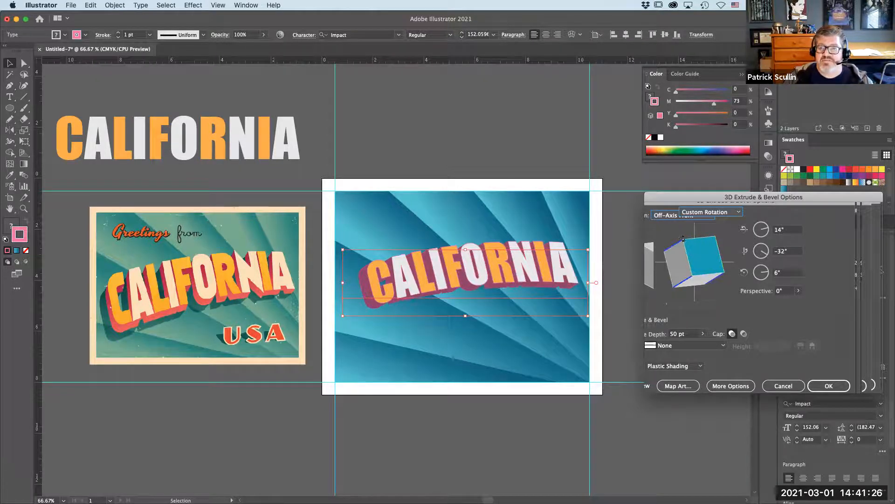
drag(685, 237, 694, 237)
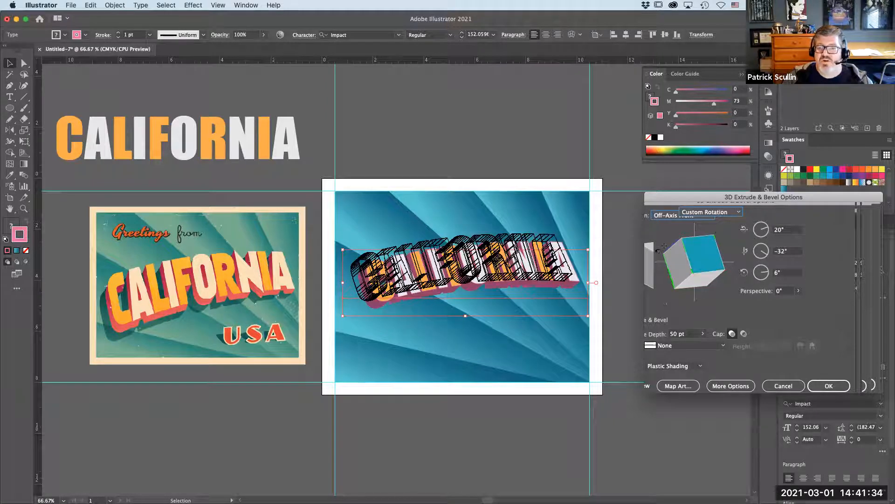
drag(675, 245, 668, 243)
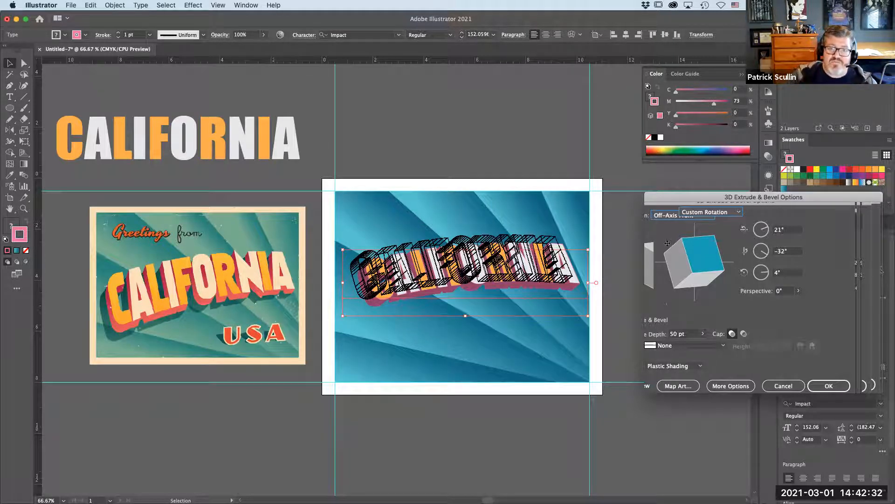
drag(709, 201, 693, 192)
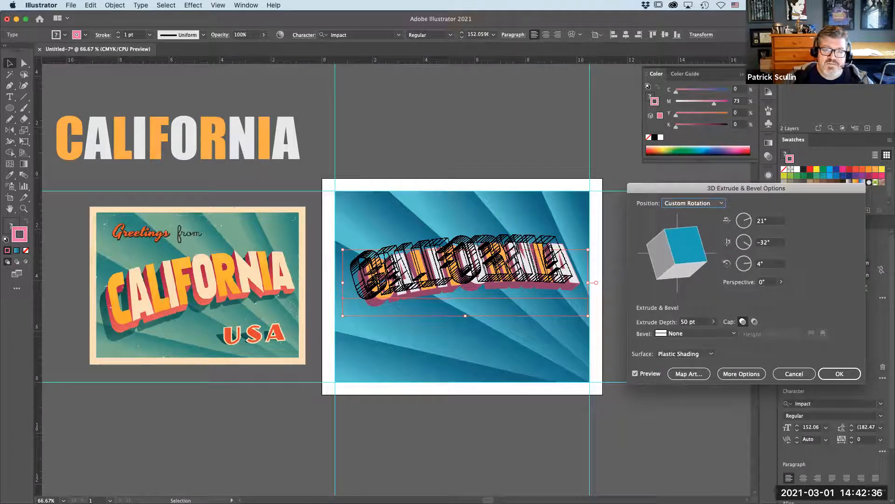
click(845, 374)
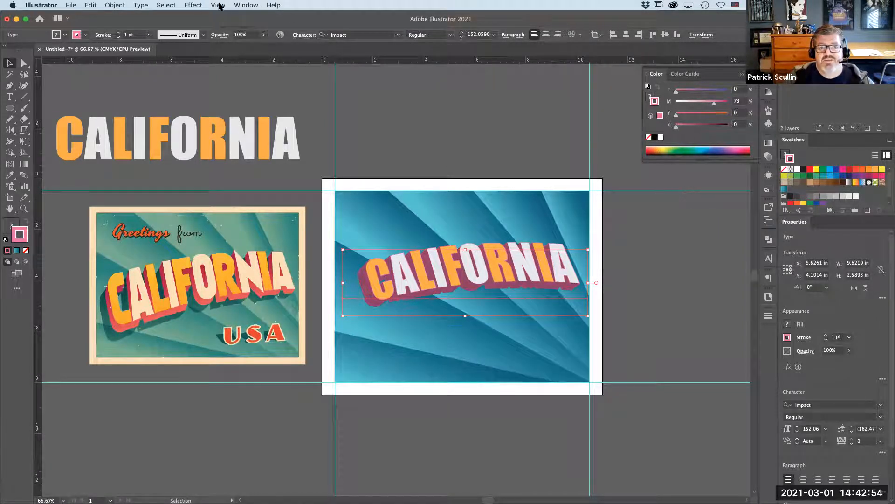
- Open the Appearance panel and enlarge it to show the text's effects list
click(192, 5)
mouse_move(201, 63)
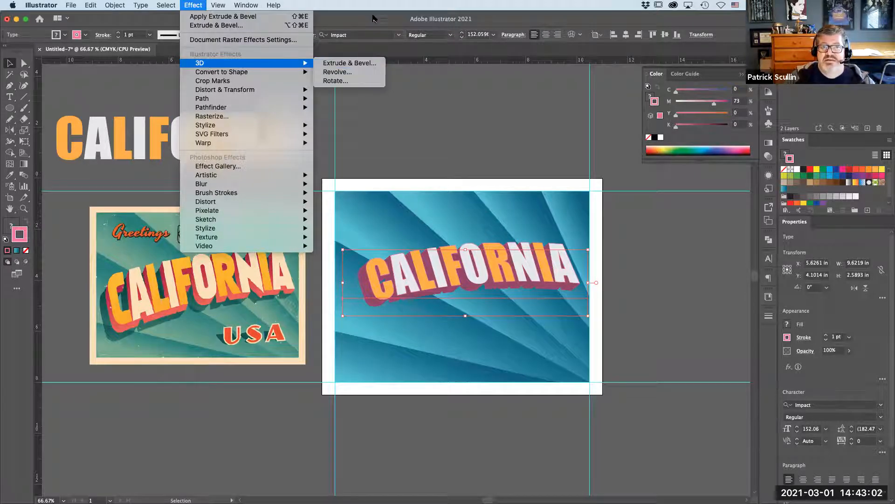
mouse_move(246, 5)
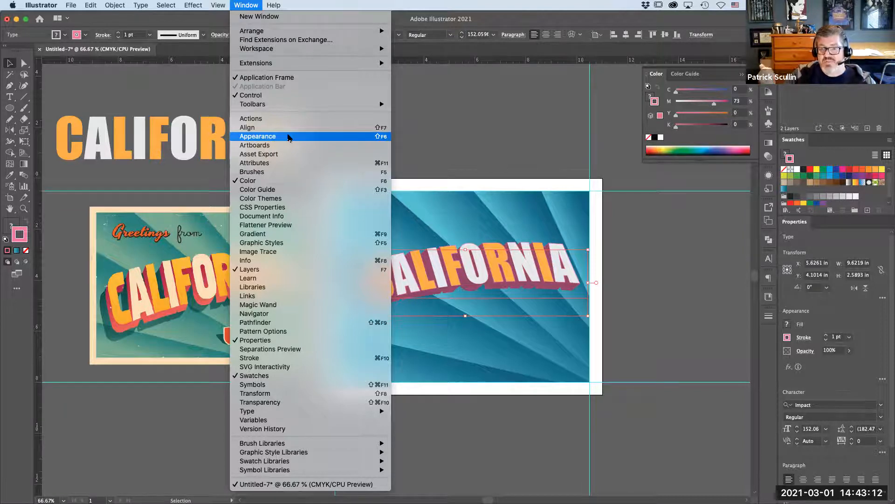
click(288, 137)
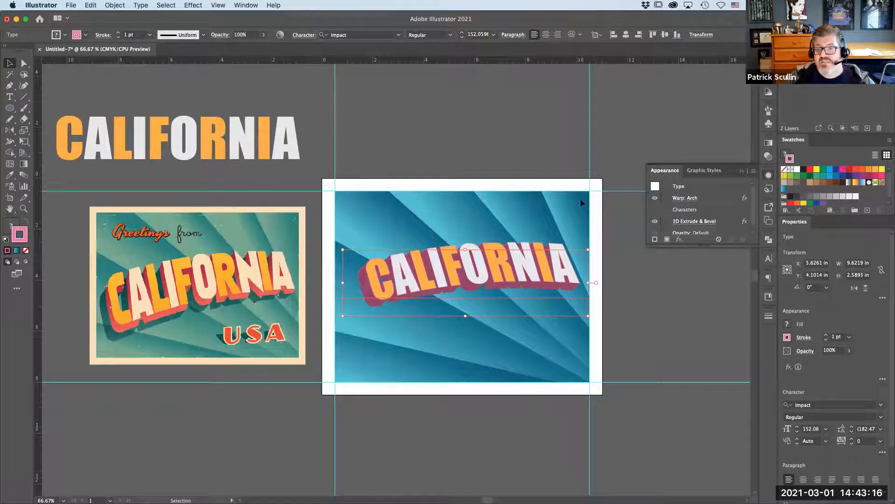
drag(704, 244, 704, 279)
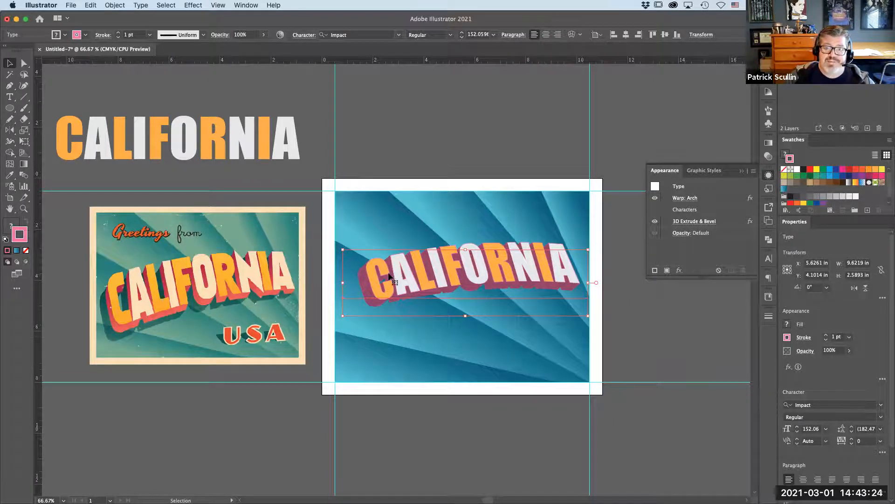
- Edit the 3D Extrude & Bevel effect to add a perspective of about 58°, then nudge the 3D text into place
click(696, 222)
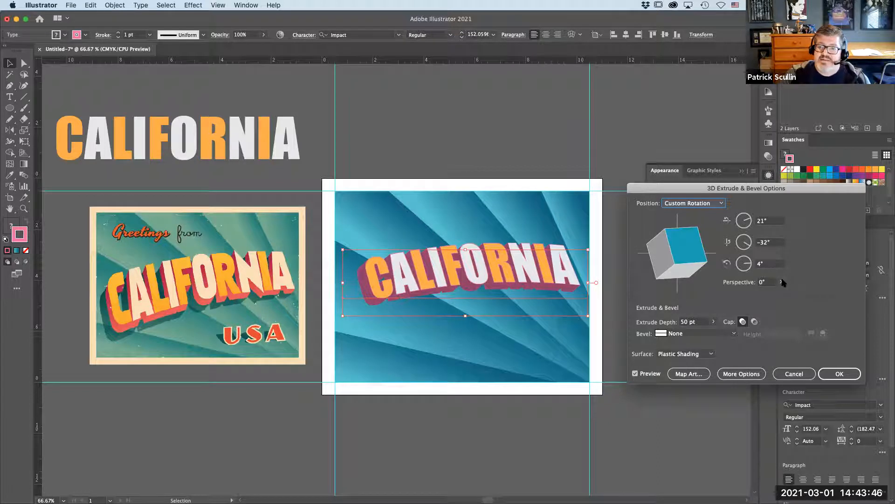
click(782, 282)
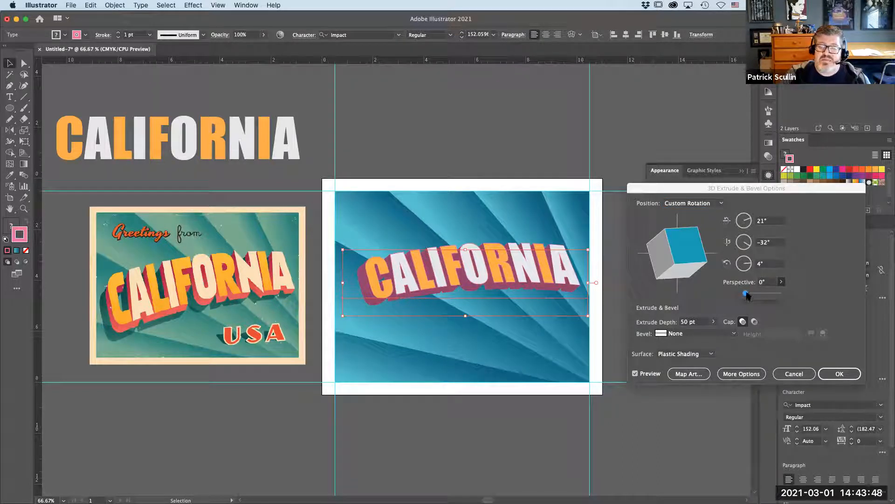
drag(747, 294, 754, 295)
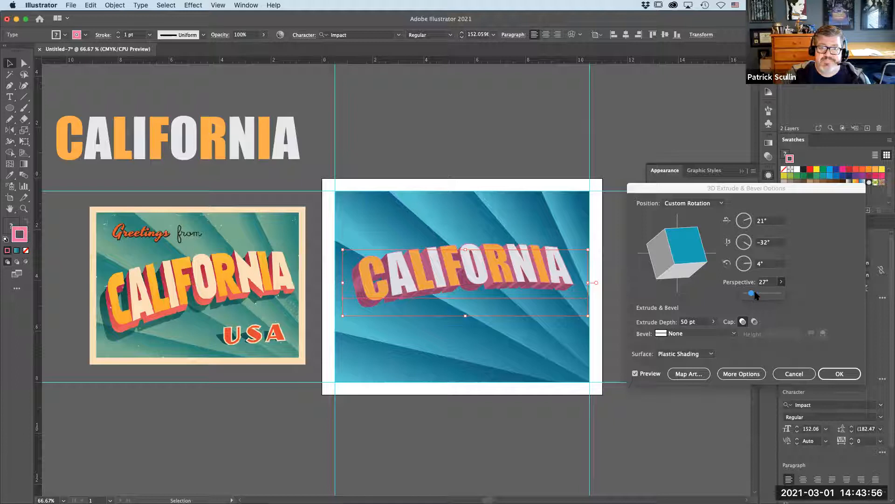
drag(755, 295, 756, 292)
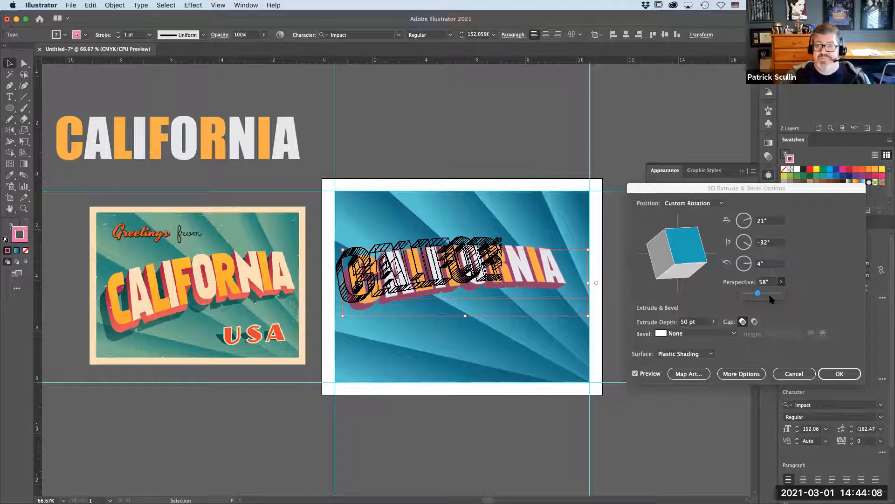
click(816, 287)
click(840, 373)
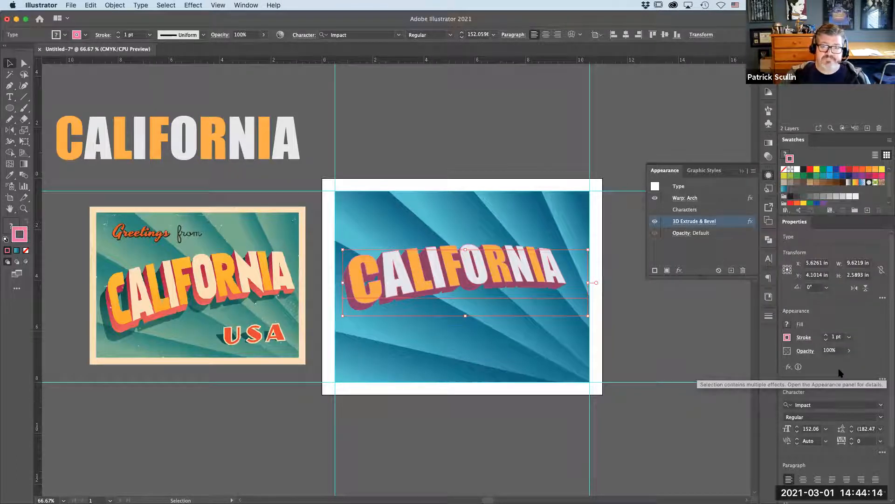
mouse_move(466, 281)
mouse_down()
mouse_move(459, 270)
mouse_move(453, 279)
mouse_up()
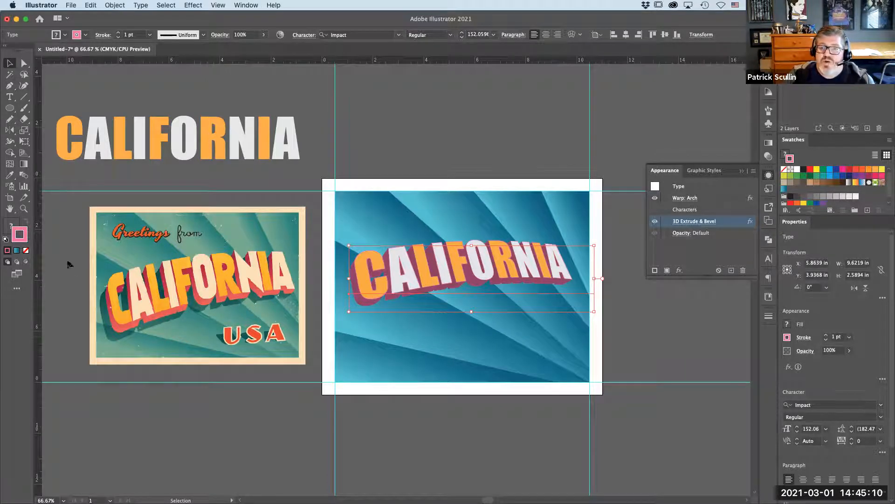
- Try out several lighter pink stroke colors for the text's extruded sides
double_click(18, 235)
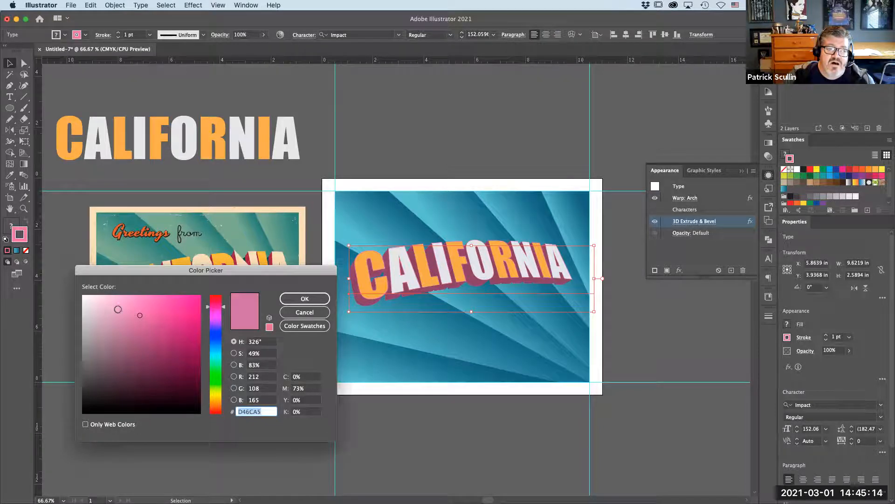
click(122, 307)
click(301, 299)
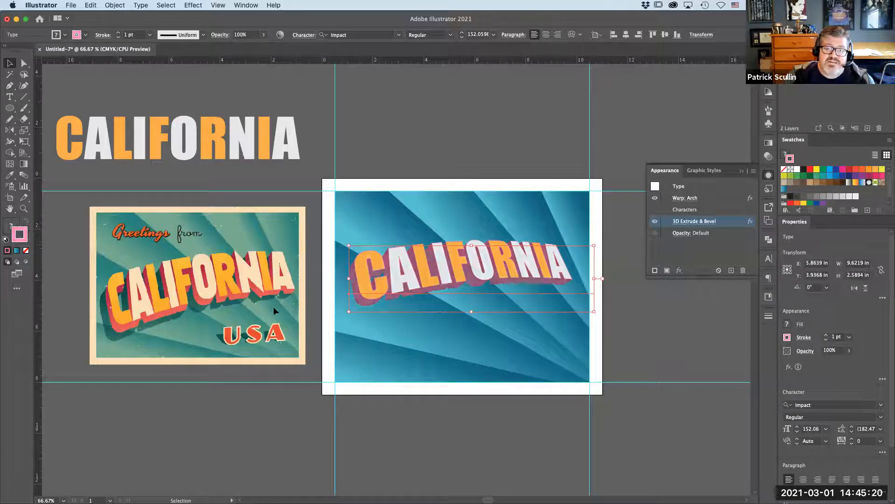
double_click(20, 232)
mouse_move(216, 376)
mouse_down()
mouse_move(216, 410)
mouse_move(216, 303)
mouse_up()
click(128, 301)
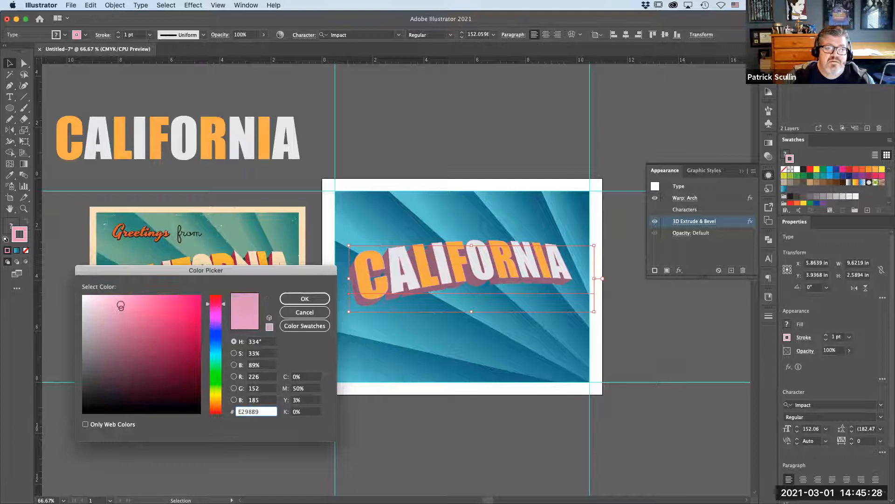
drag(130, 300, 147, 297)
click(304, 298)
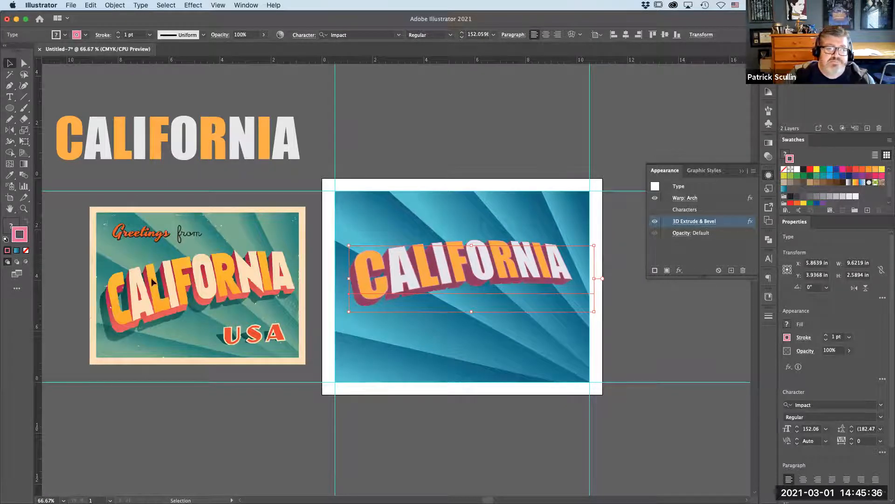
double_click(19, 235)
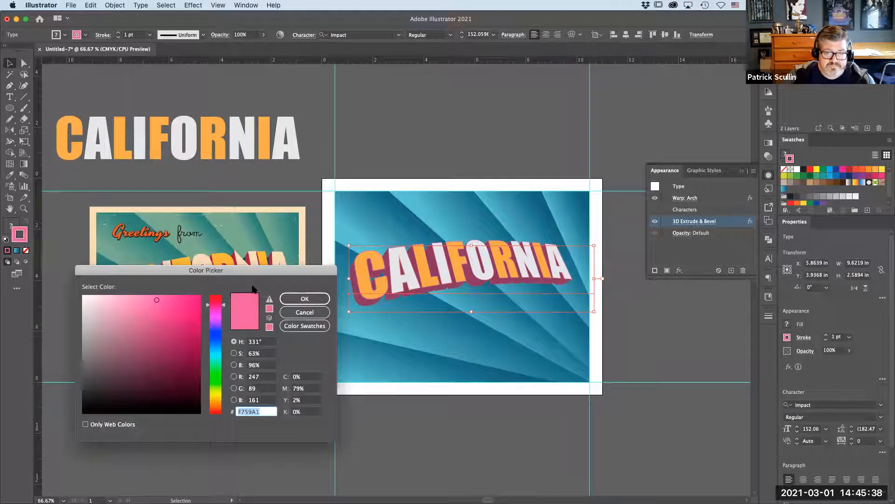
click(132, 295)
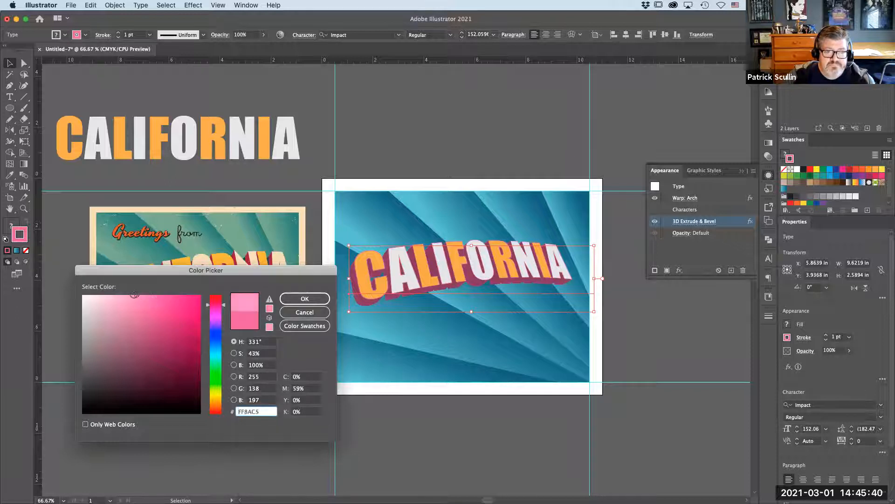
click(304, 299)
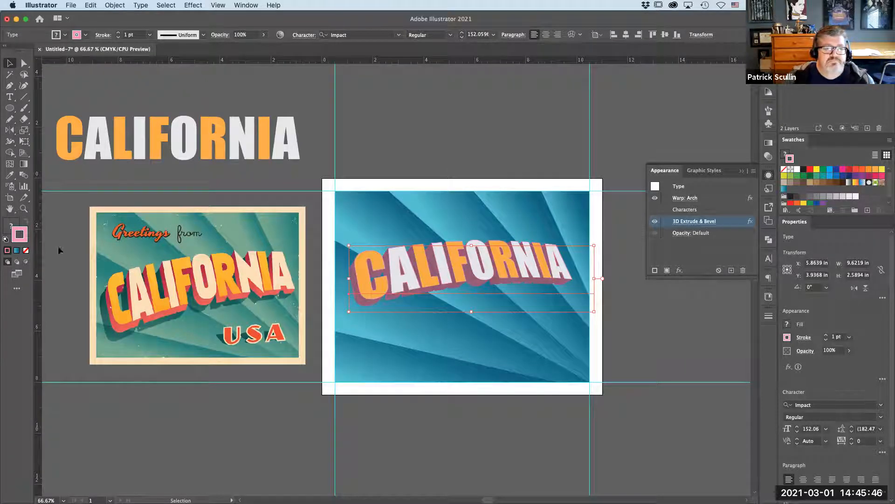
- Set the CALIFORNIA text's stroke color to CE7AAA to tint the extruded sides
double_click(15, 234)
drag(216, 304, 219, 405)
click(132, 300)
click(149, 302)
drag(217, 406, 223, 408)
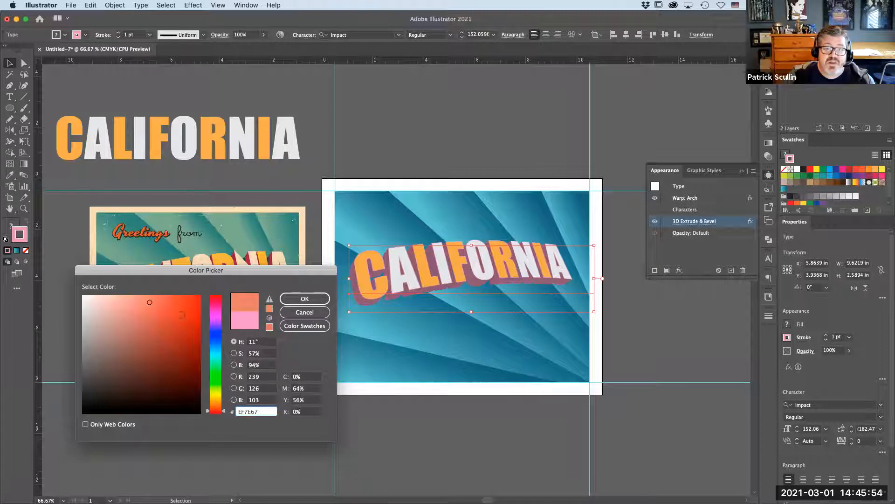
drag(149, 302, 140, 317)
drag(216, 411, 216, 316)
mouse_move(140, 317)
mouse_down()
mouse_move(140, 304)
mouse_move(131, 317)
mouse_up()
drag(216, 315, 224, 303)
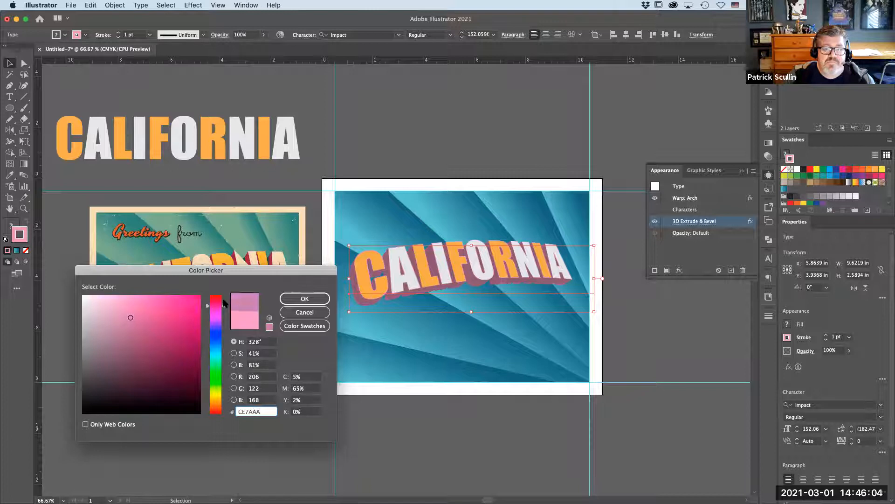
drag(132, 318, 164, 307)
click(297, 300)
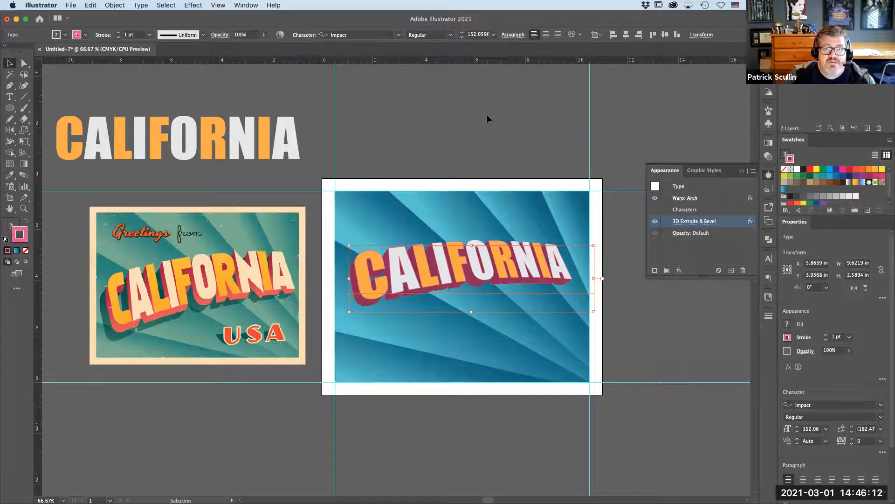
- Duplicate the 3D CALIFORNIA text, placing the copy slightly above the original
click(446, 133)
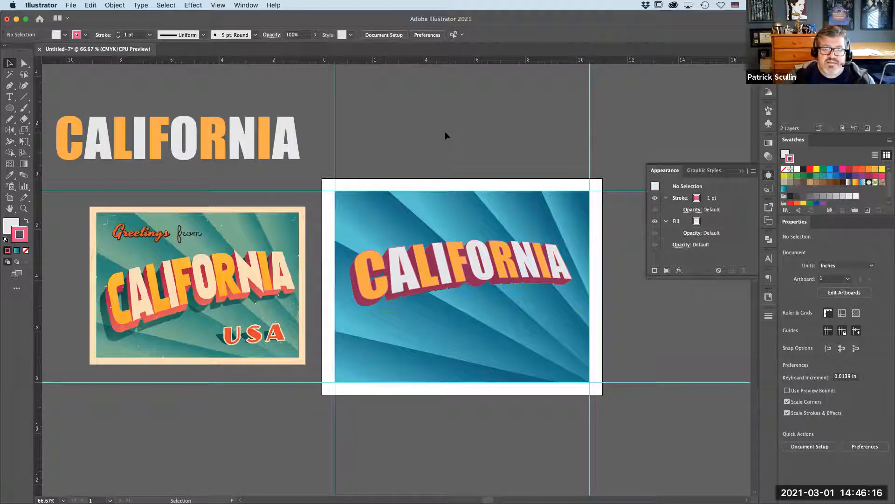
click(475, 270)
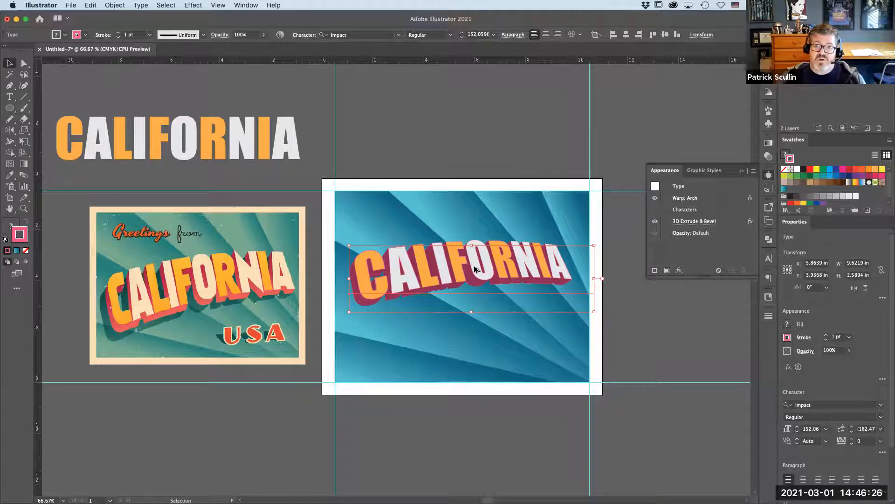
drag(475, 269, 483, 249)
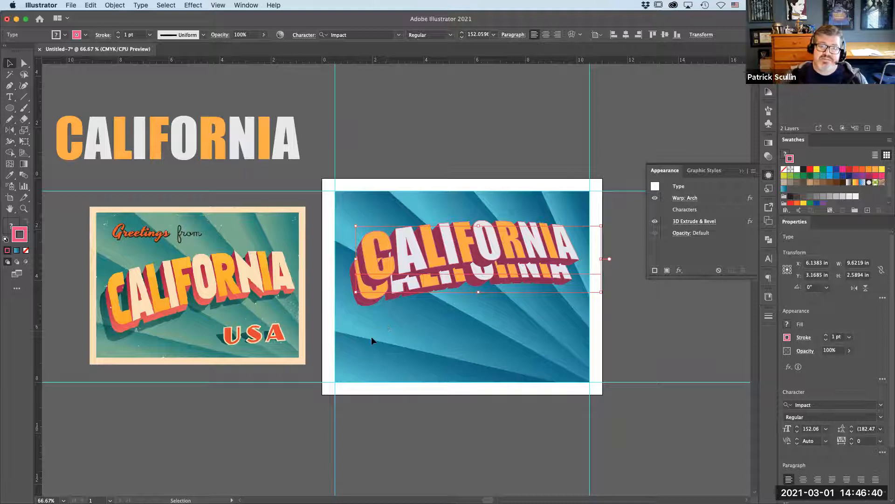
- Color the lower copy's fill and stroke with a 70% black gray swatch to form a shadow
click(371, 300)
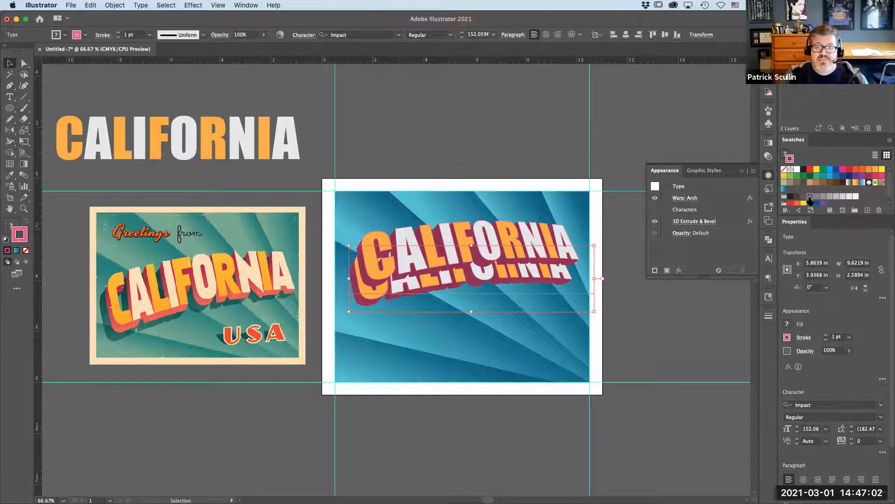
click(810, 198)
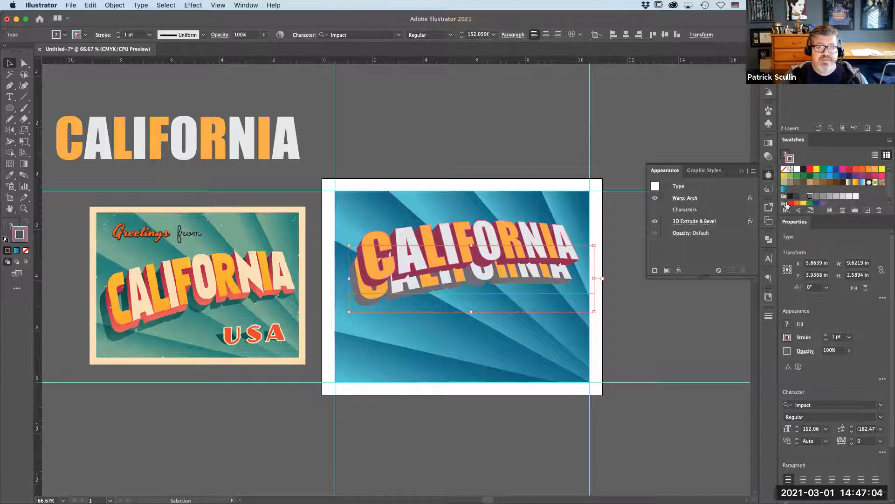
click(12, 224)
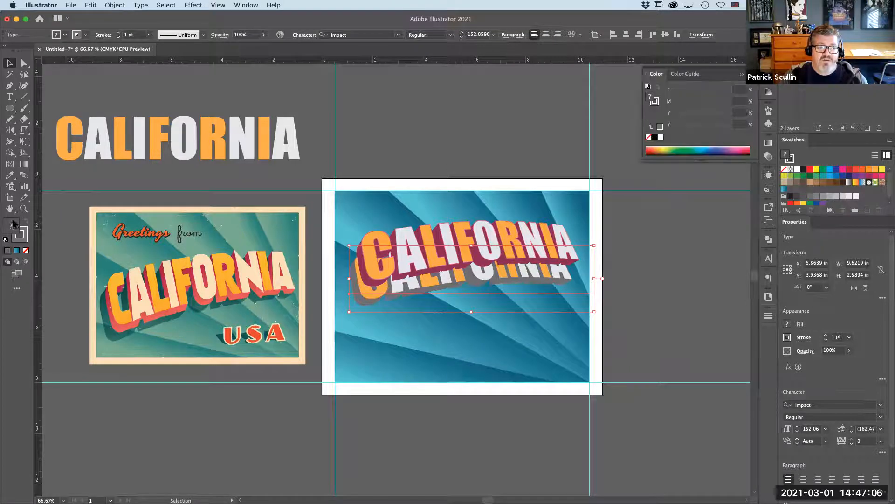
click(817, 197)
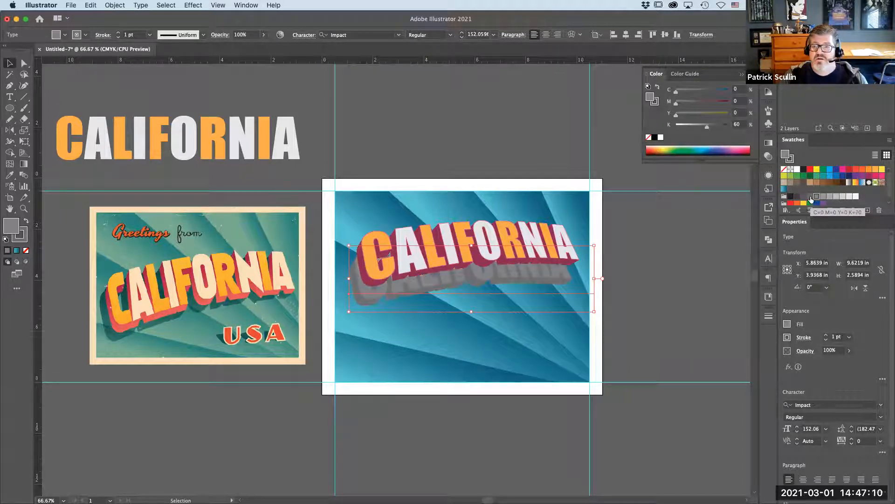
click(810, 197)
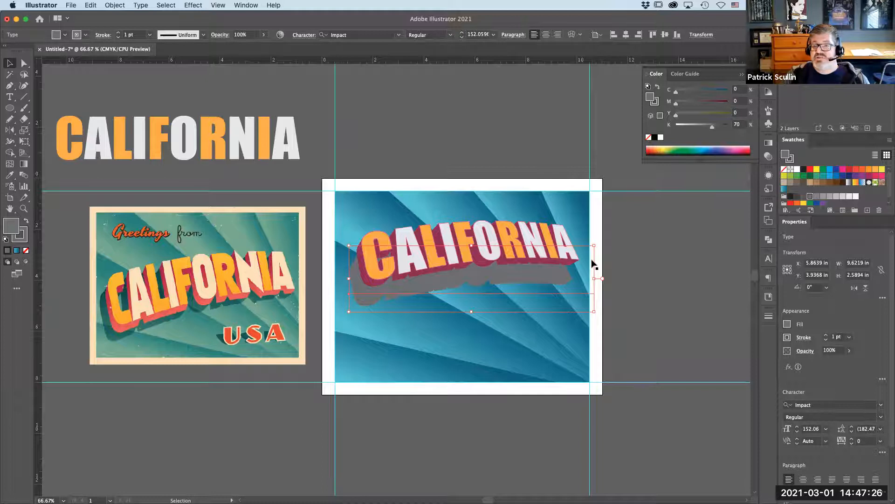
click(741, 74)
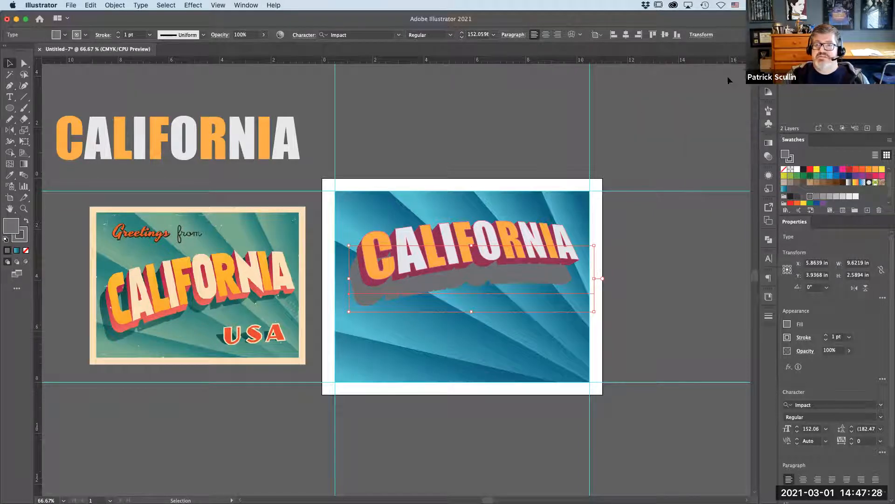
- Set the gray shadow copy's blending mode to Multiply and its opacity to 65%
click(246, 5)
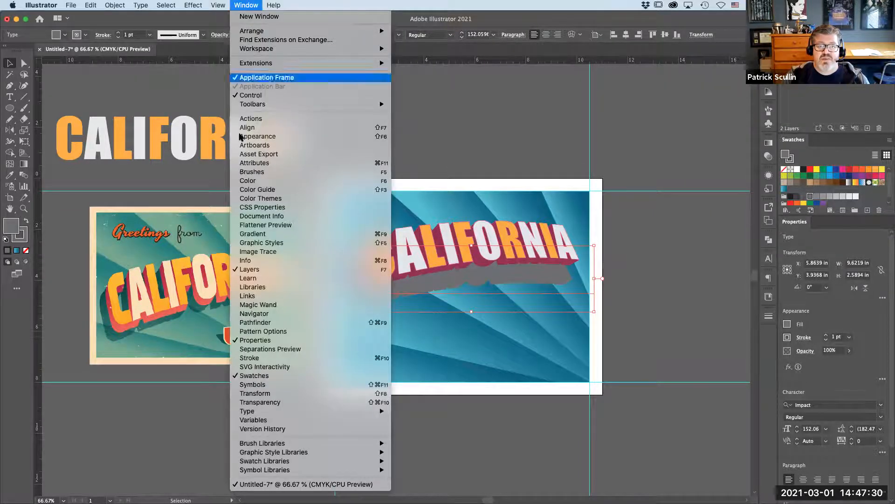
click(269, 403)
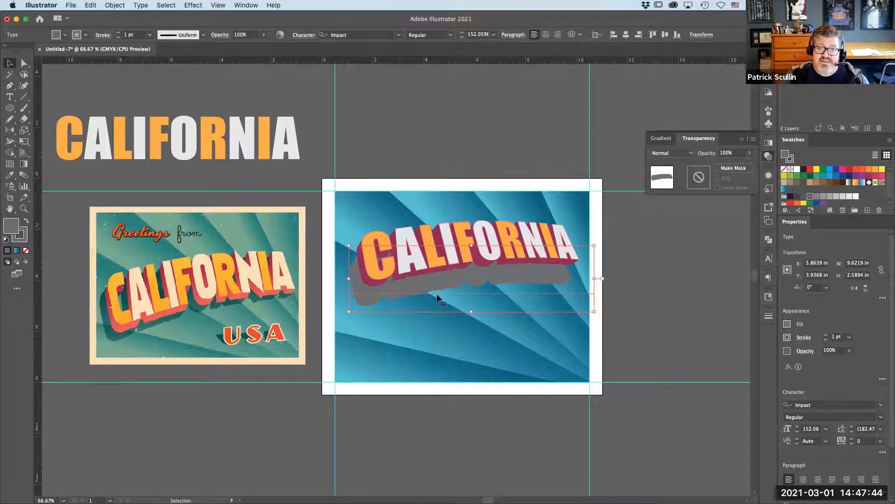
click(690, 153)
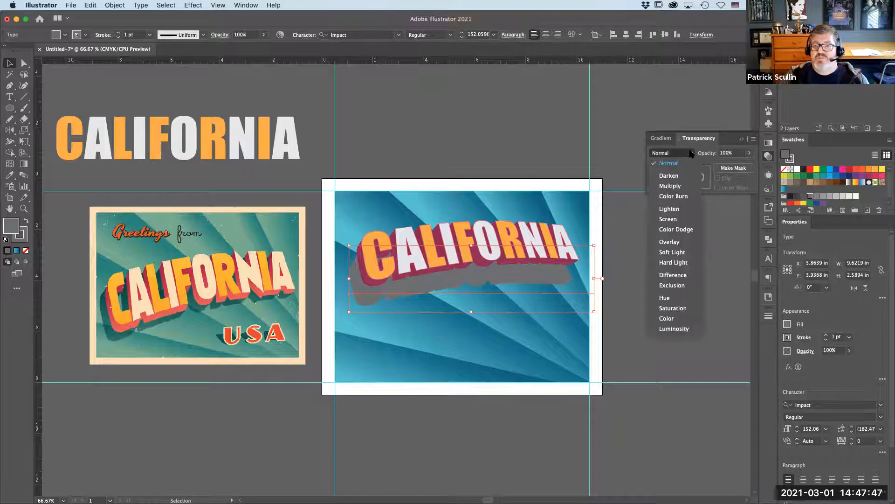
click(686, 187)
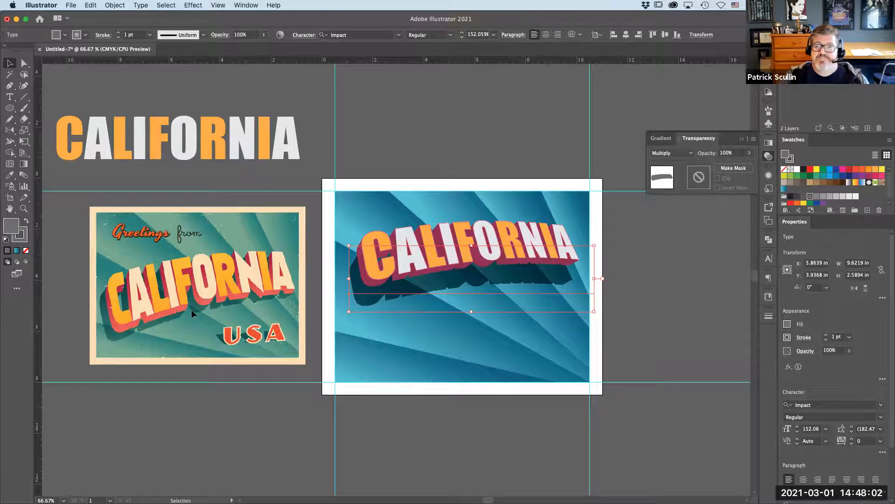
click(749, 153)
drag(746, 167, 735, 168)
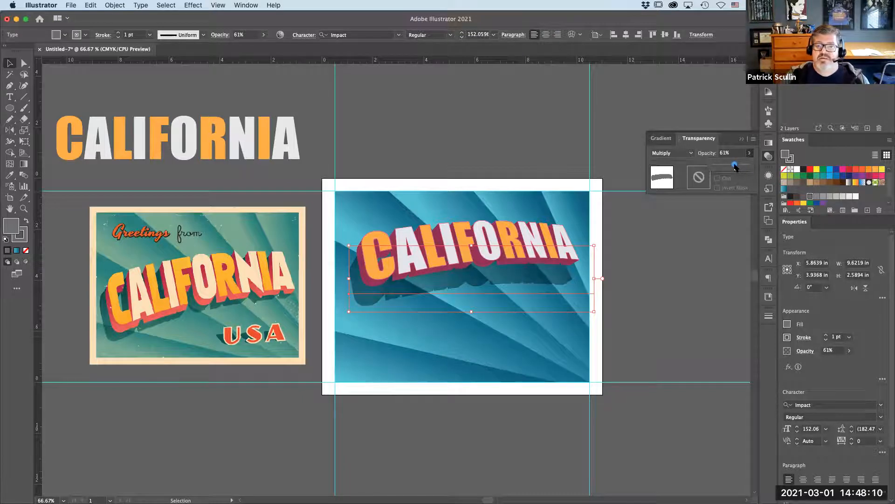
click(724, 154)
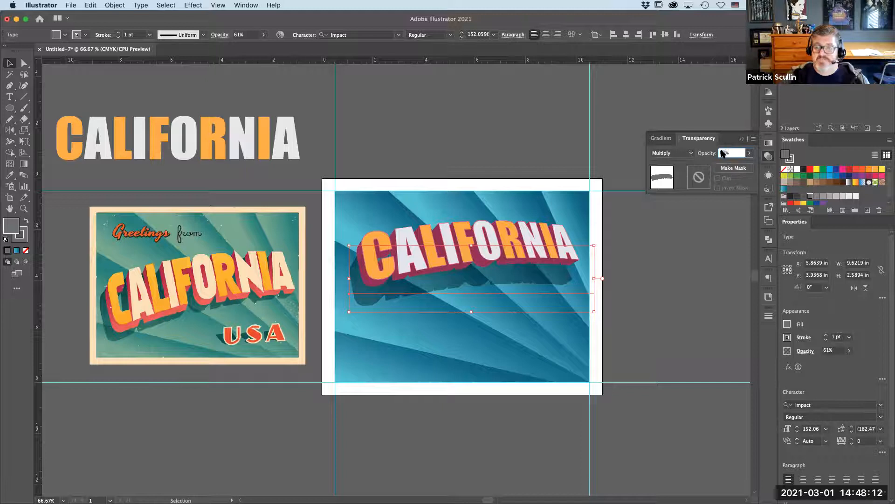
text(65)
key(Return)
- Move the colored CALIFORNIA text slightly down over its shadow and reselect it
click(500, 121)
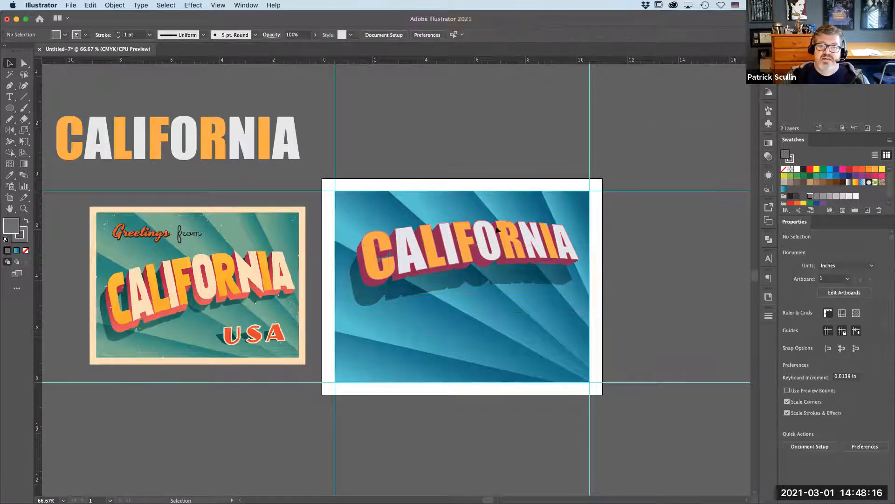
drag(496, 242, 495, 257)
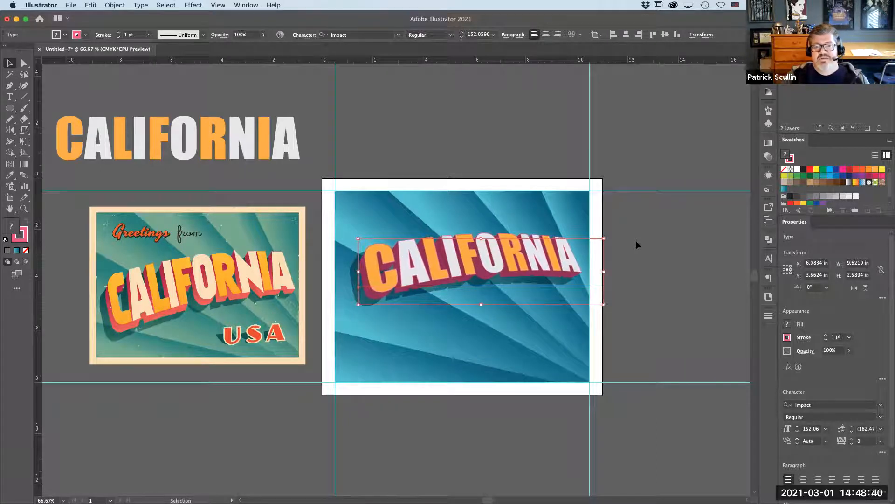
click(636, 241)
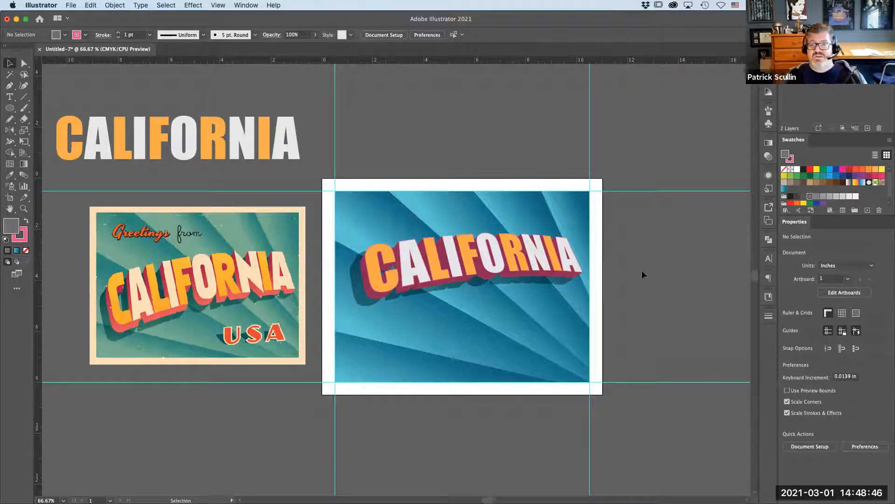
click(568, 267)
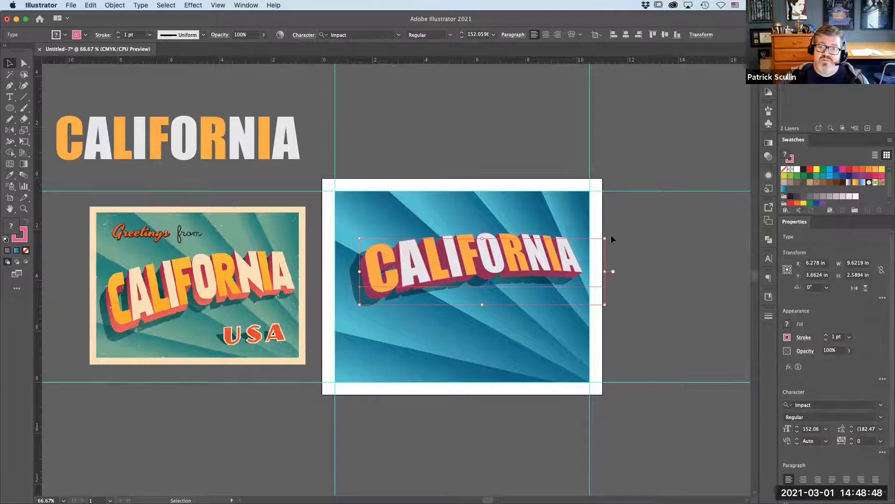
- Rotate the CALIFORNIA text and its shadow to about 358° and nudge them into place on the artboard
drag(607, 235, 643, 250)
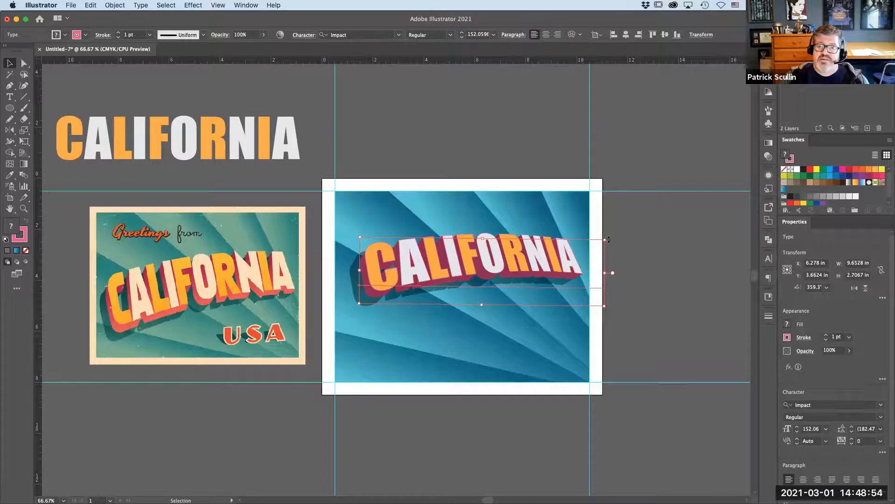
drag(609, 239, 610, 242)
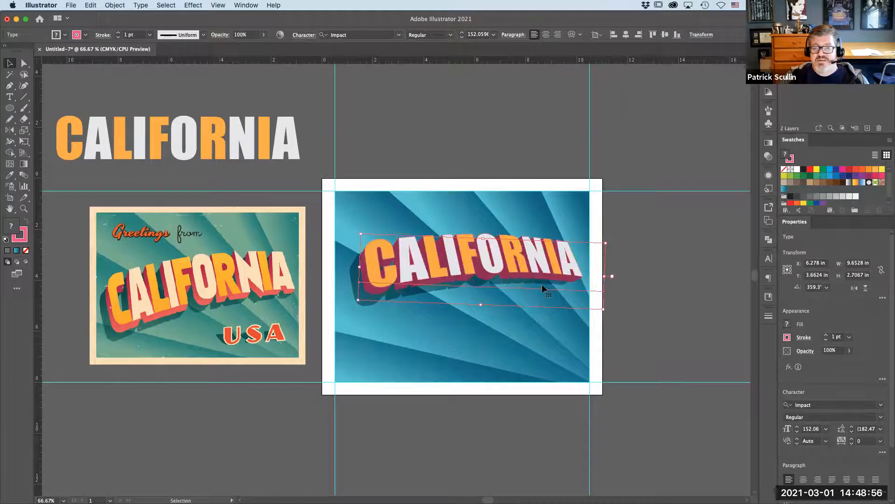
drag(551, 257, 549, 256)
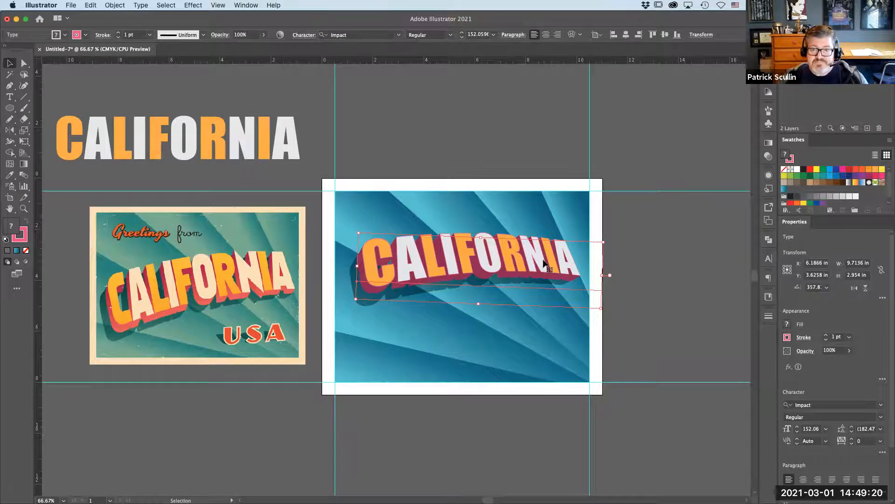
drag(543, 261, 545, 261)
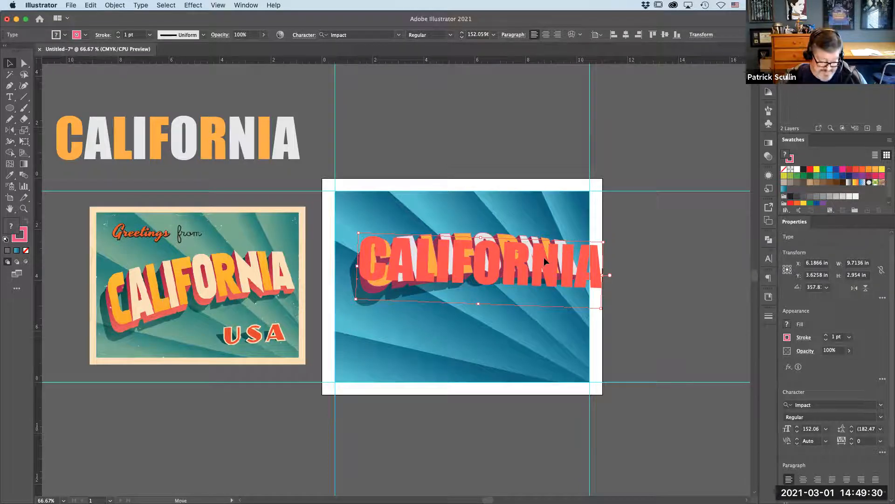
drag(544, 257, 545, 256)
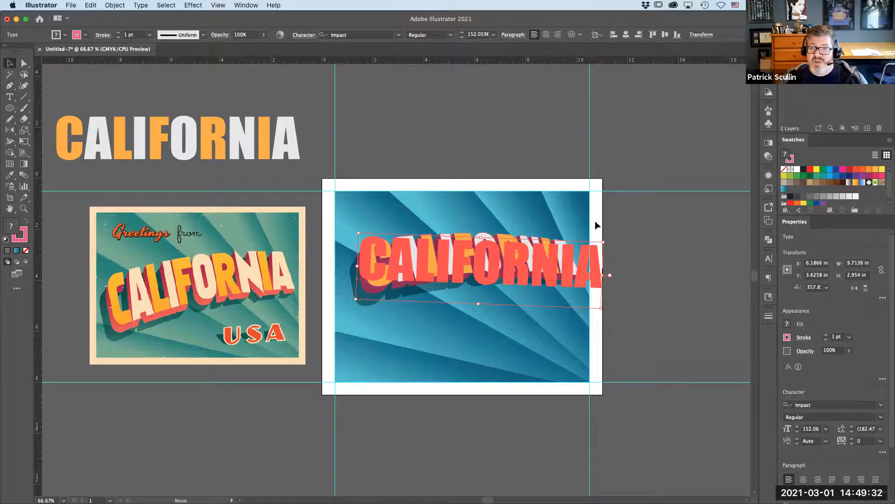
click(633, 189)
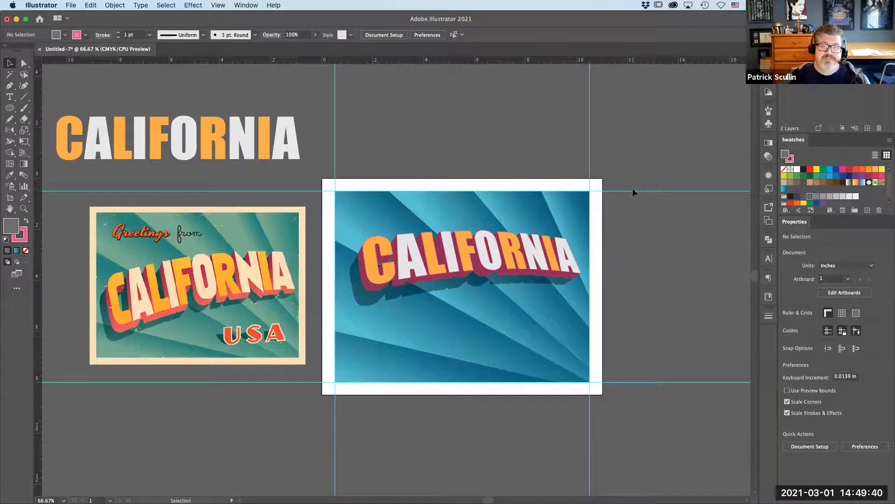
- Zoom in to examine the USA lettering on the reference postcard, then zoom back out
click(23, 208)
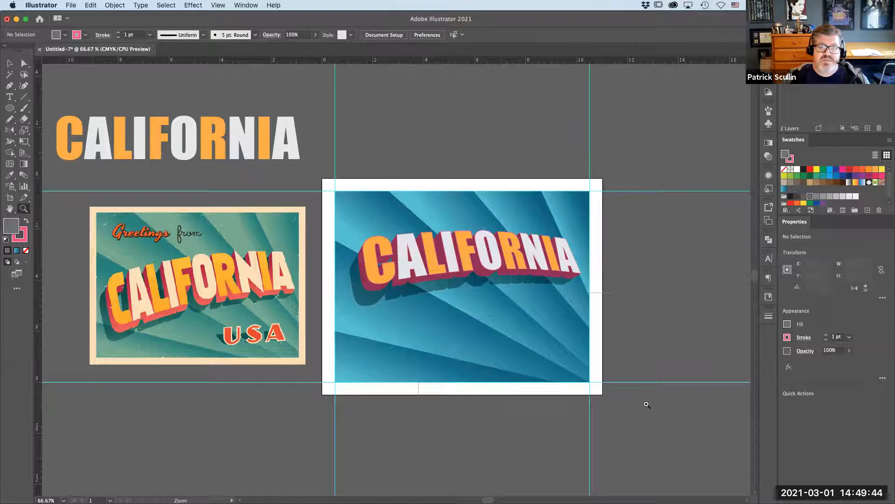
drag(647, 405, 418, 292)
scroll(170, 300, left, 15)
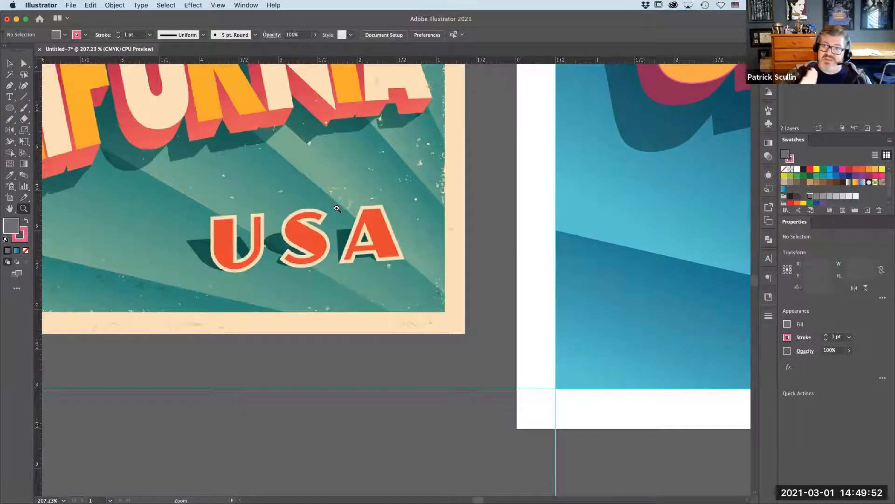
key(super+minus)
key(super+minus)
key(super+minus)
key(super+minus)
drag(684, 288, 503, 311)
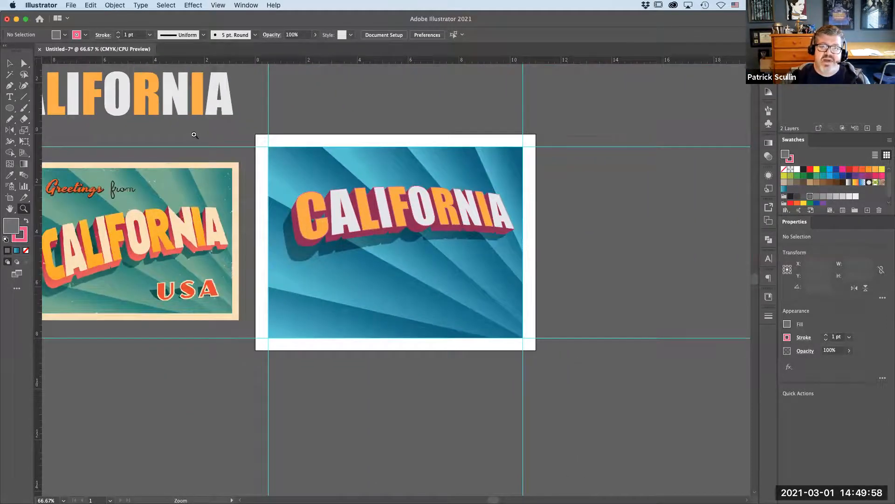
- Add USA text in Impact near the artboard's lower right and scale it up to about 92 pt
click(11, 97)
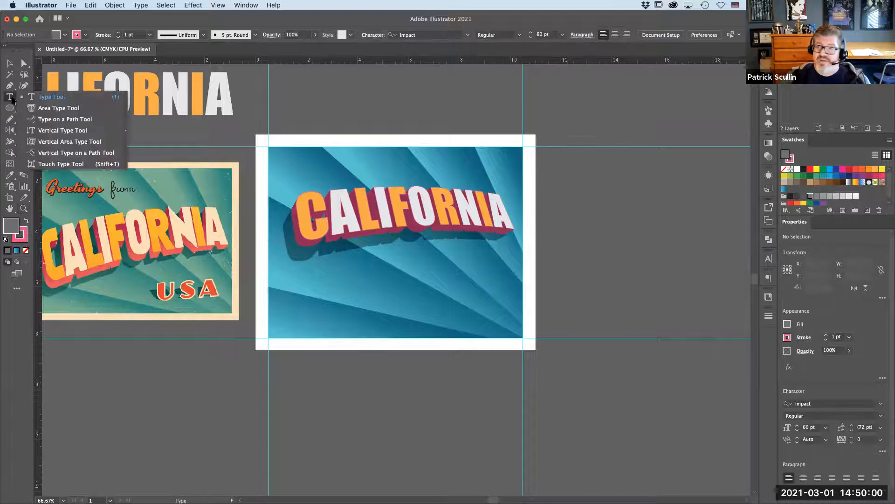
click(450, 308)
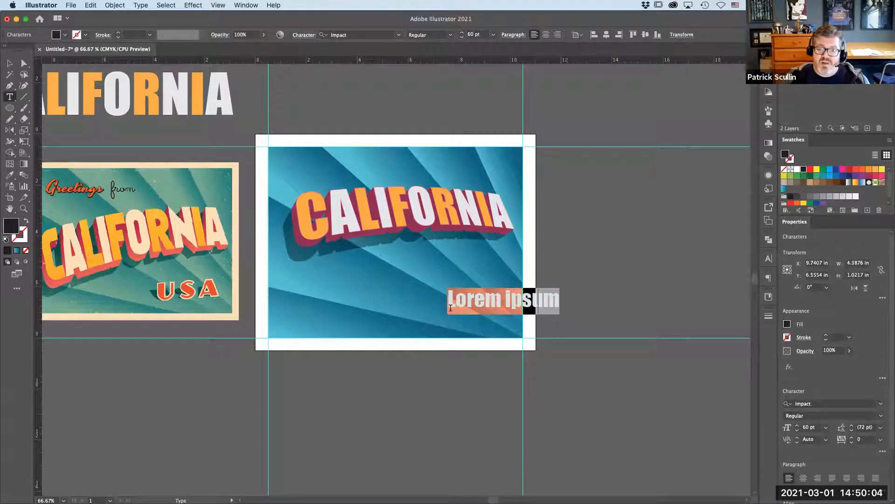
text(USA)
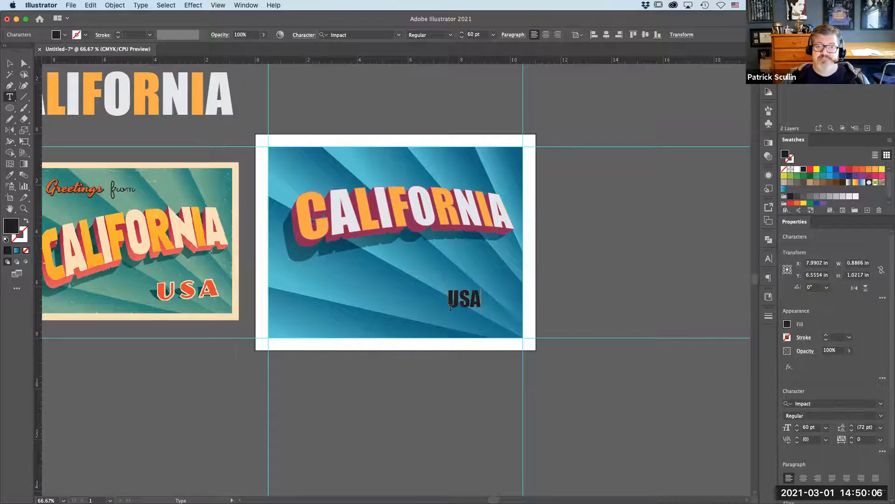
double_click(450, 302)
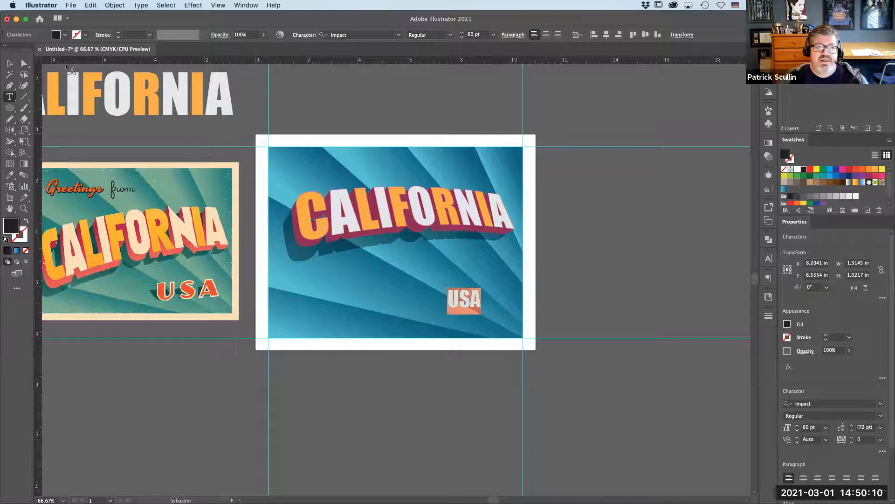
click(10, 62)
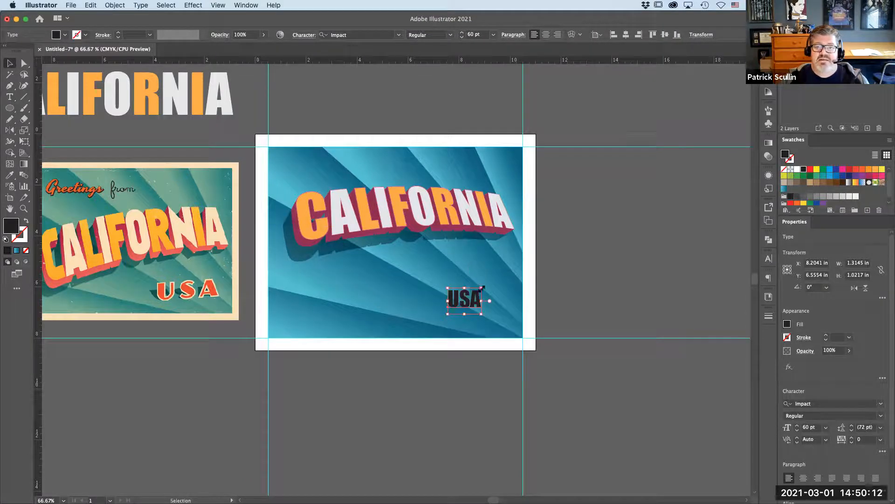
drag(489, 283, 508, 274)
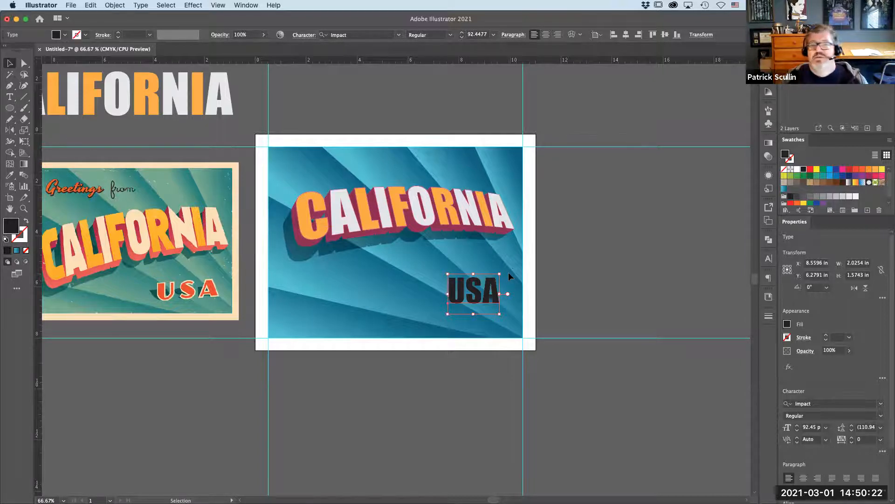
- Set the USA text's tracking to 100
click(10, 96)
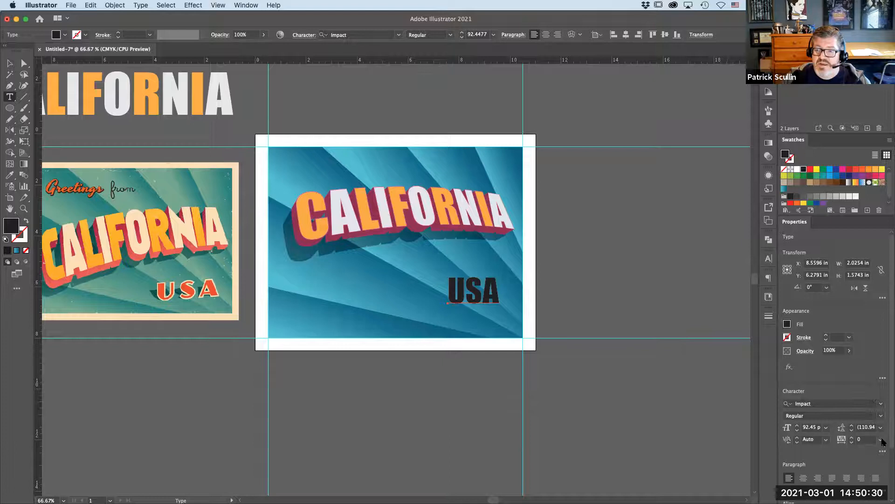
click(881, 439)
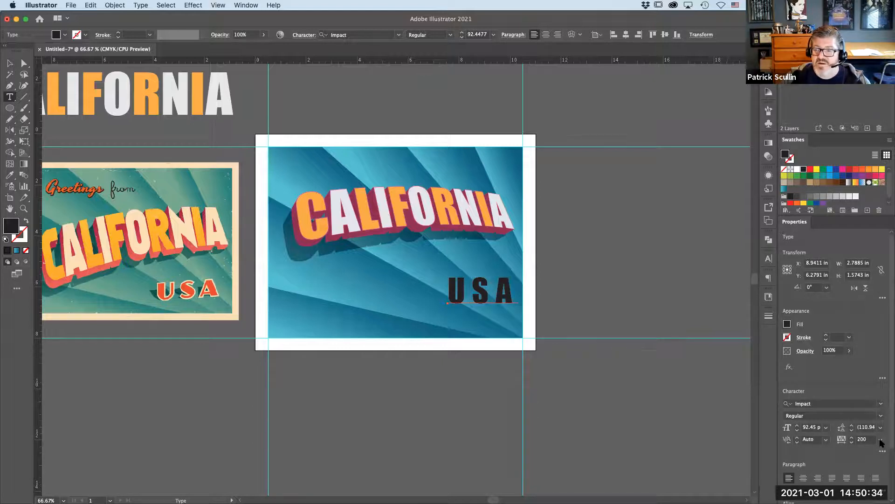
click(880, 440)
click(871, 421)
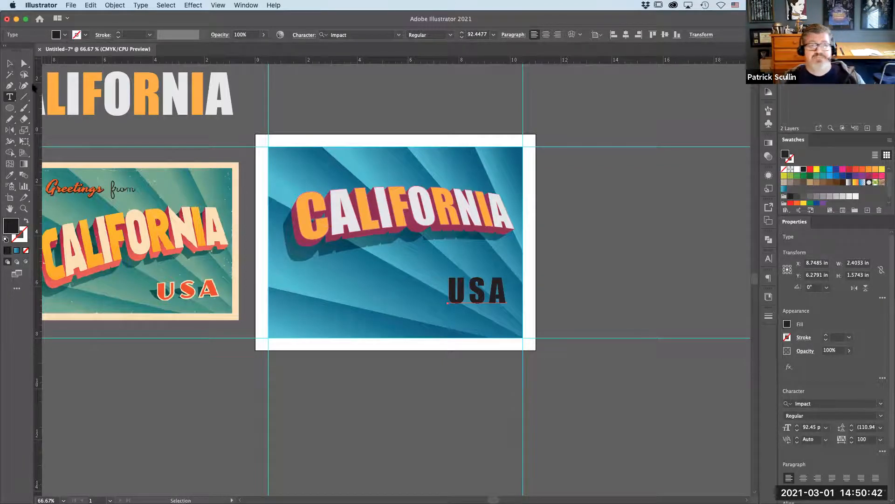
- Sample the reference postcard's USA color onto the new USA text with the Eyedropper
click(10, 174)
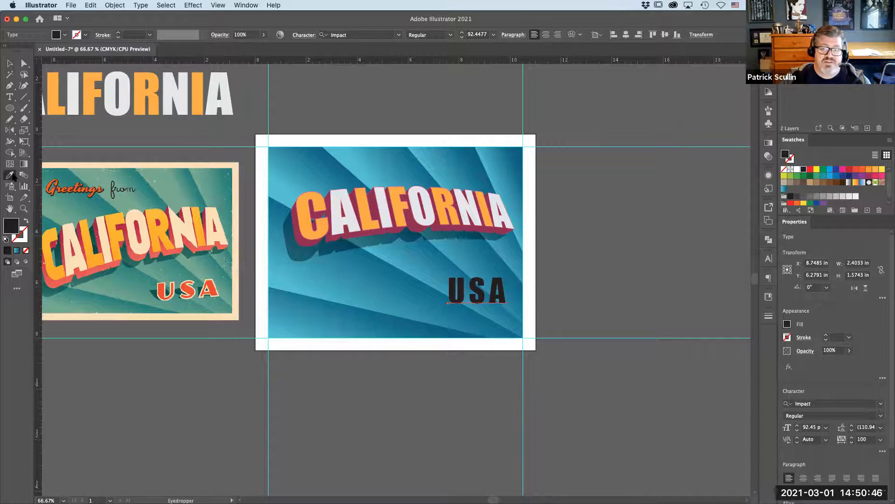
click(186, 289)
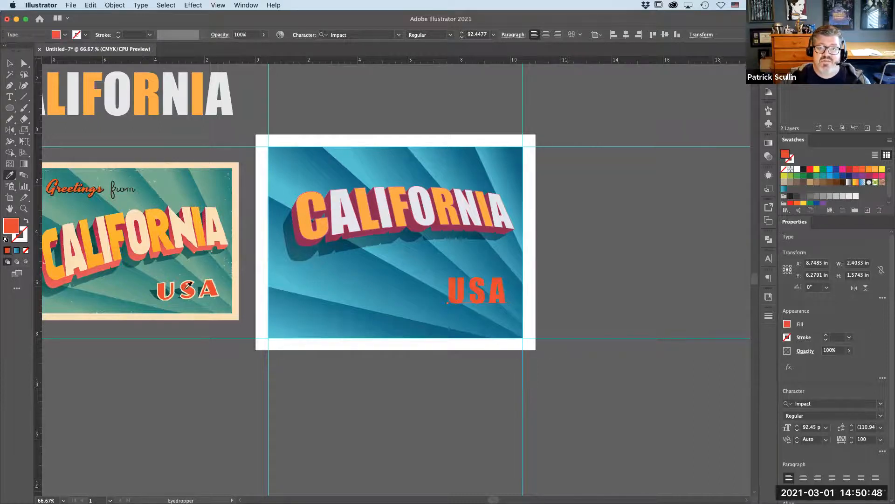
click(9, 63)
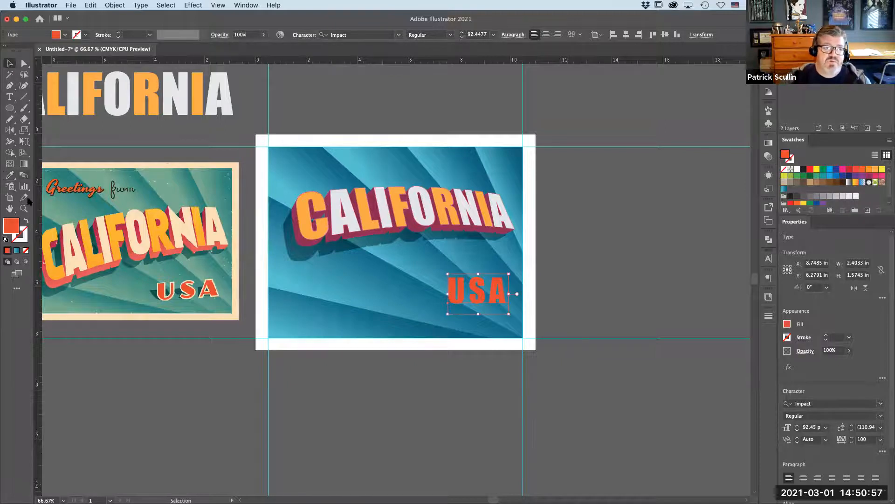
- Give the USA text a 10% black stroke with a weight of 4 pt
click(20, 238)
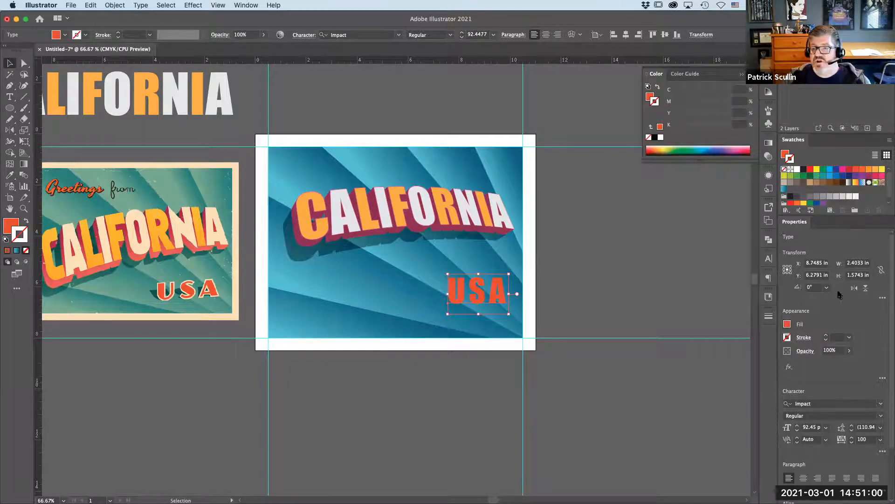
click(849, 196)
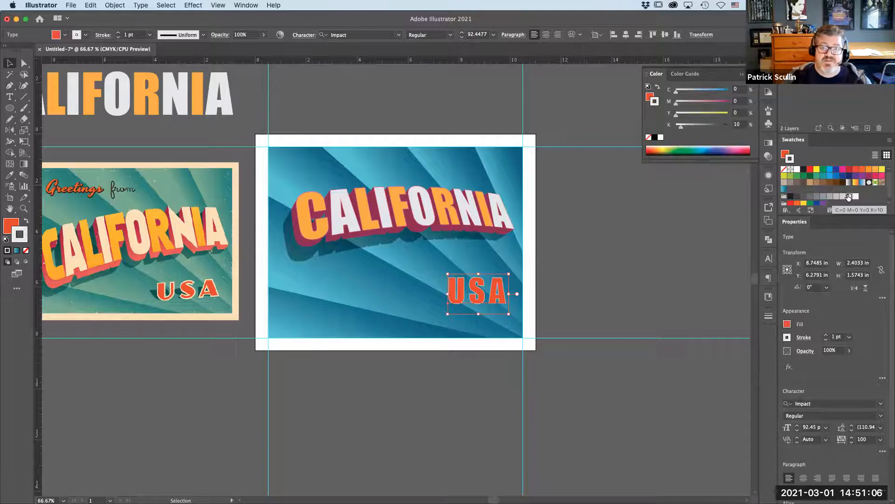
click(827, 336)
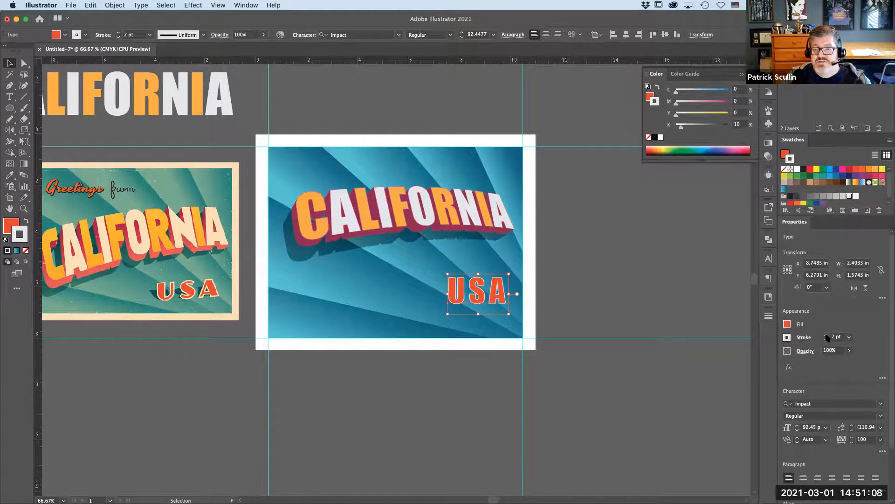
click(827, 336)
click(826, 336)
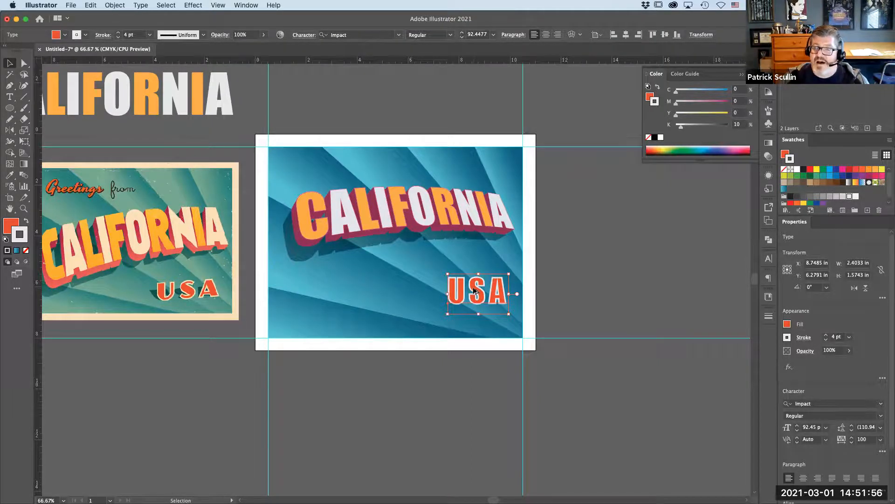
- Duplicate the USA text, placing the copy up and to the right, and reselect the original
drag(473, 290, 508, 281)
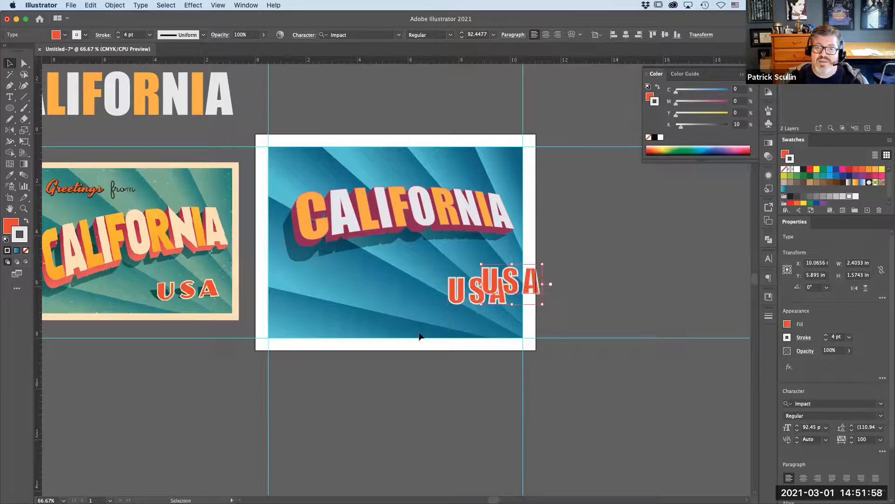
click(455, 296)
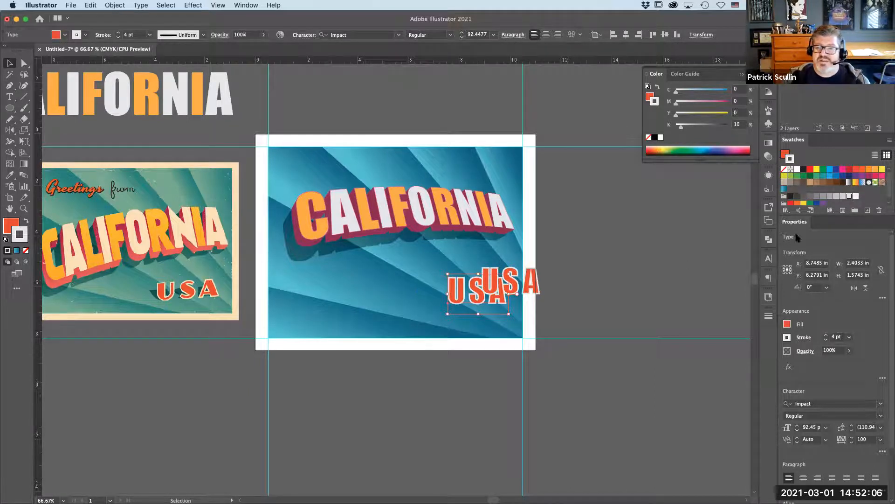
- Color the lower USA text's fill and stroke with the 70% black swatch to form a shadow
click(814, 196)
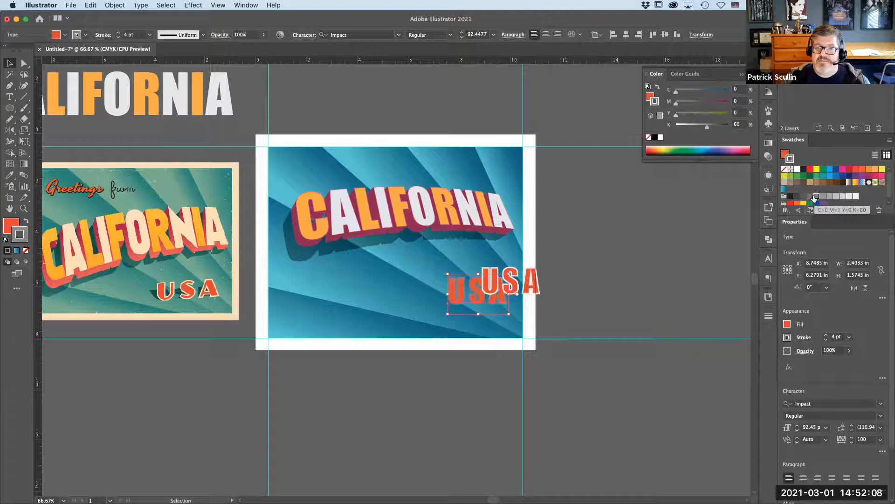
click(9, 227)
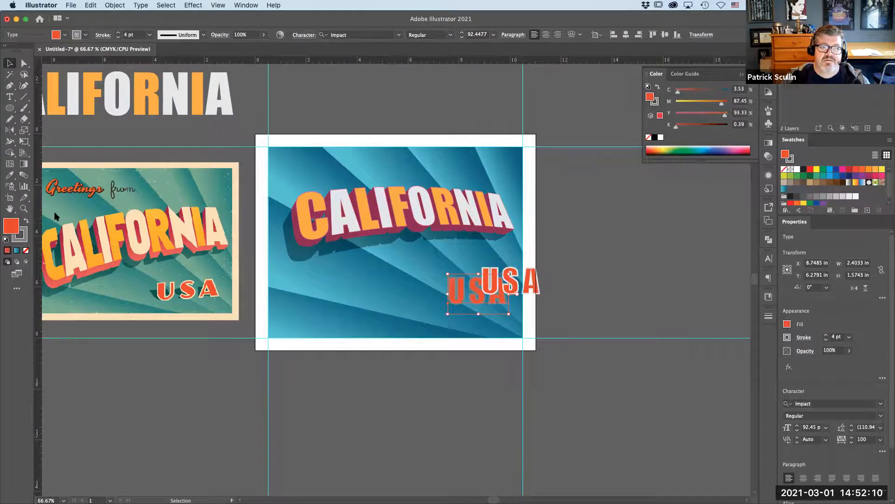
click(810, 197)
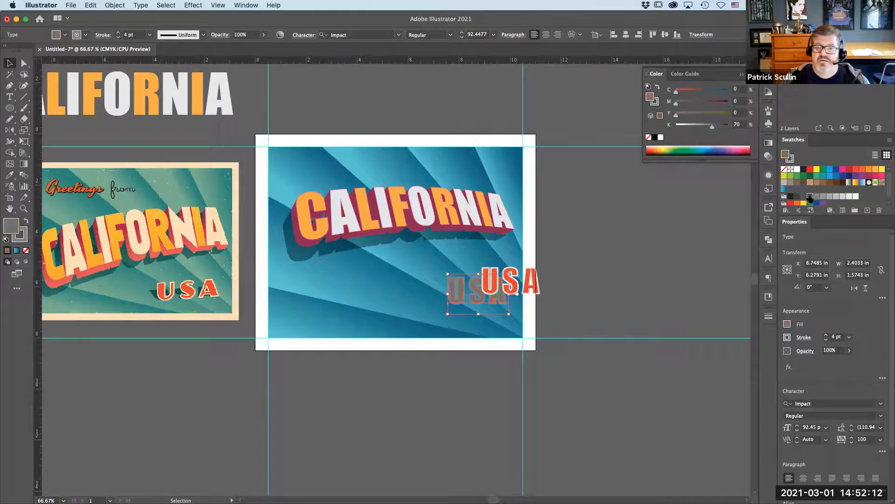
click(20, 235)
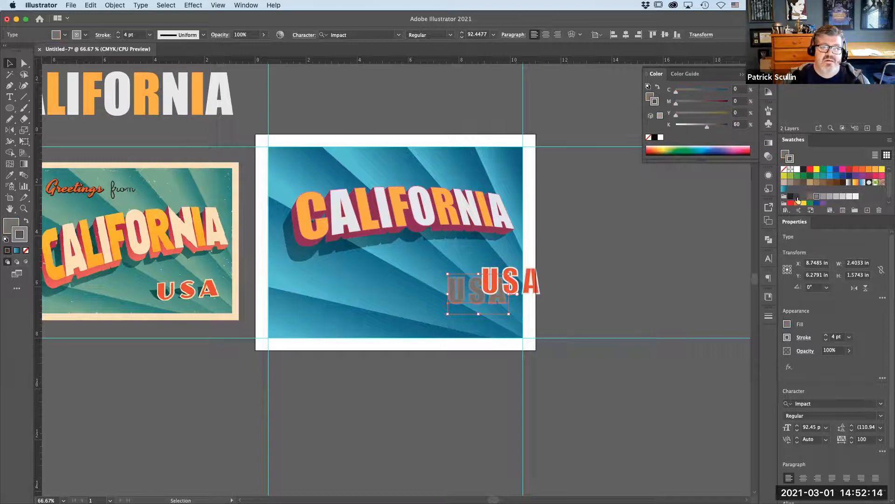
click(810, 197)
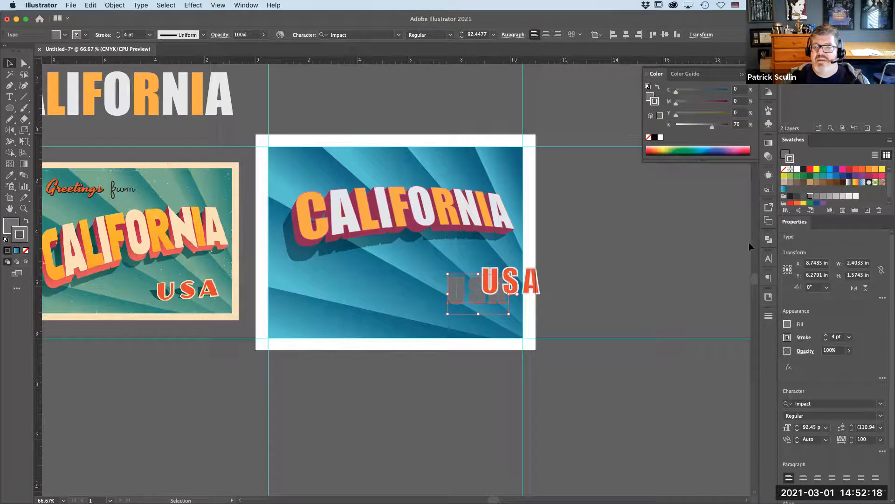
- Set the shadow USA text's blend mode to Multiply and its opacity to 65%
click(769, 158)
click(689, 153)
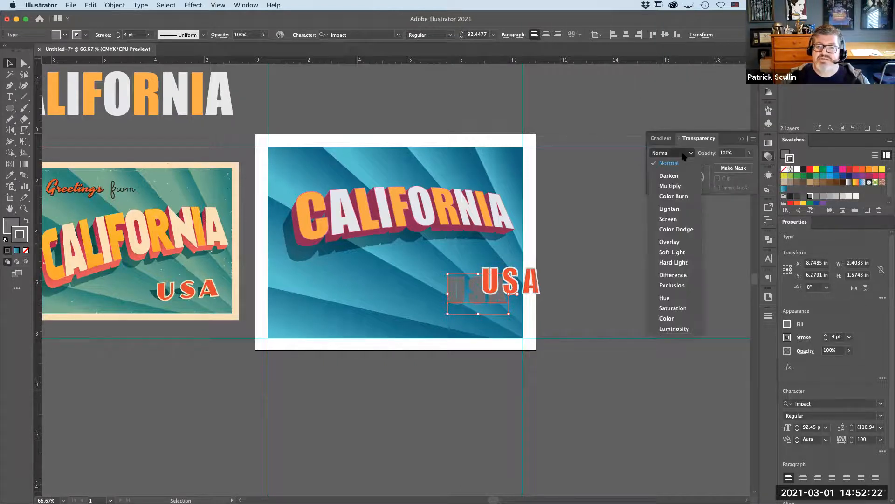
click(680, 186)
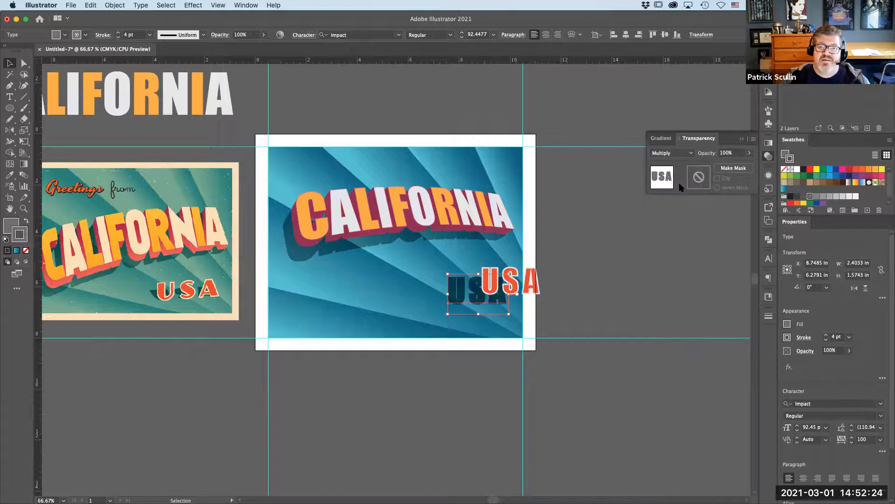
click(725, 153)
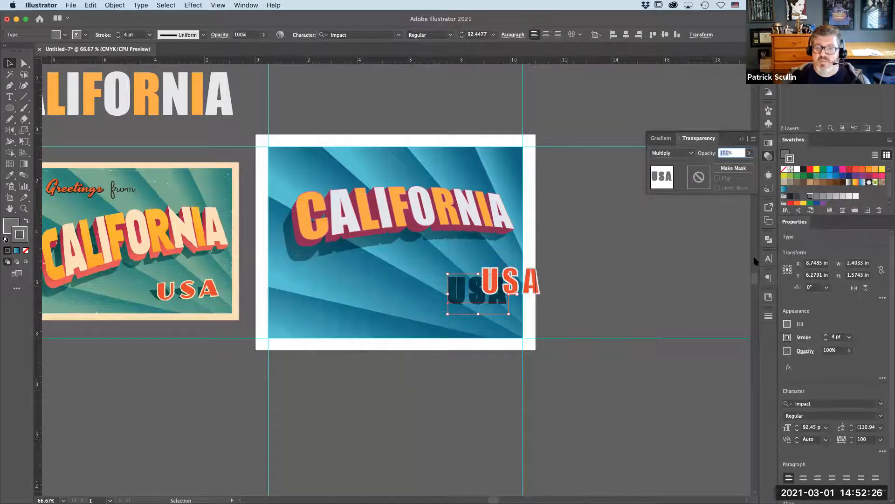
text(65)
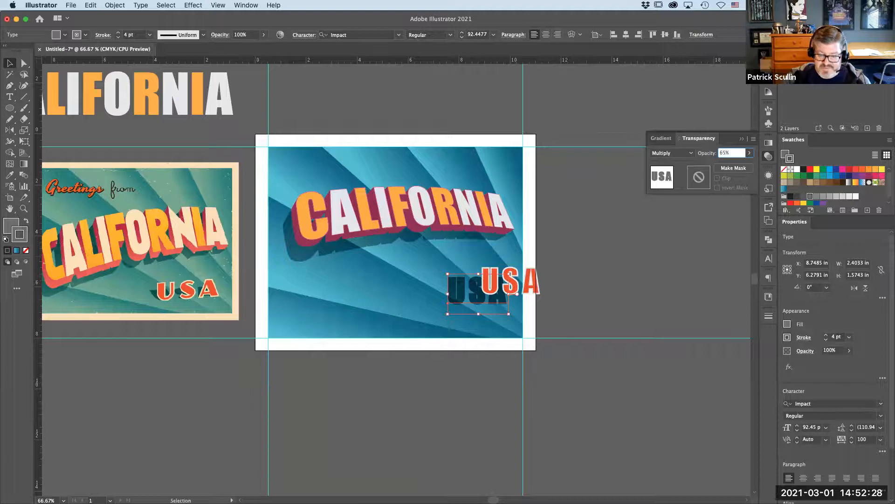
key(Return)
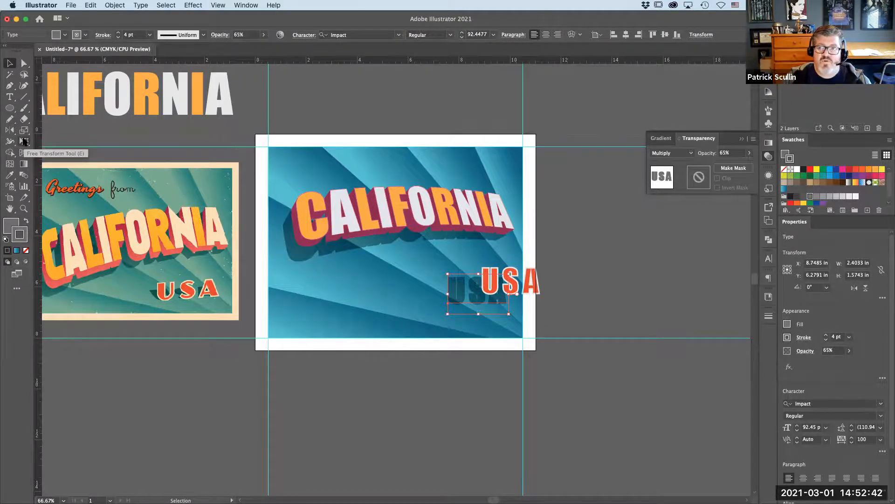
- Distort the USA shadow with Free Transform so it slants back and lies flatter behind the text
click(25, 141)
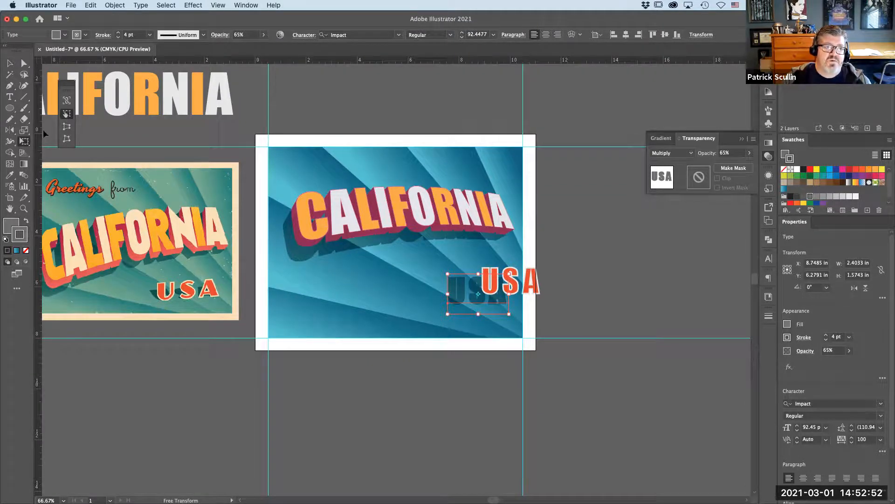
click(67, 114)
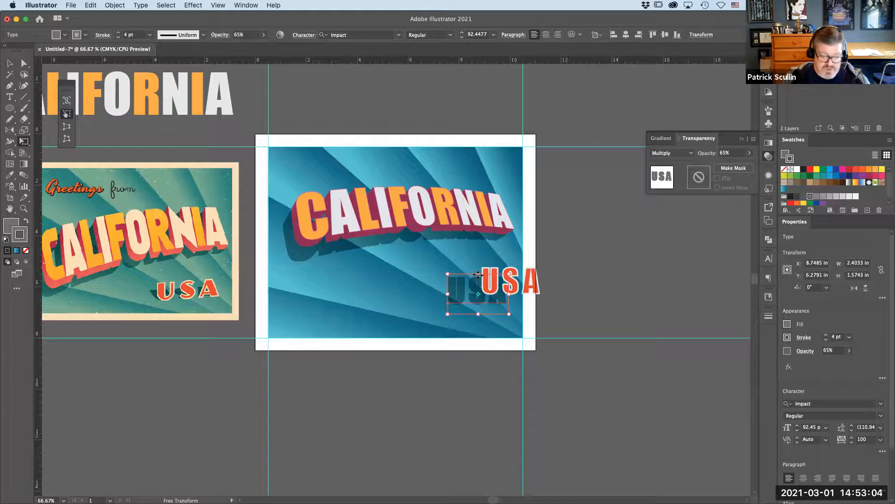
key(super+equal)
key(super+equal)
key(e)
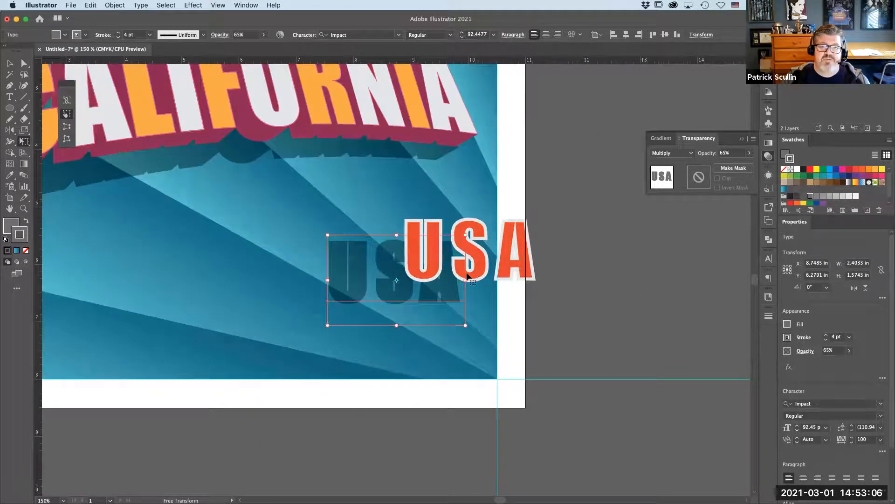
drag(397, 233, 370, 257)
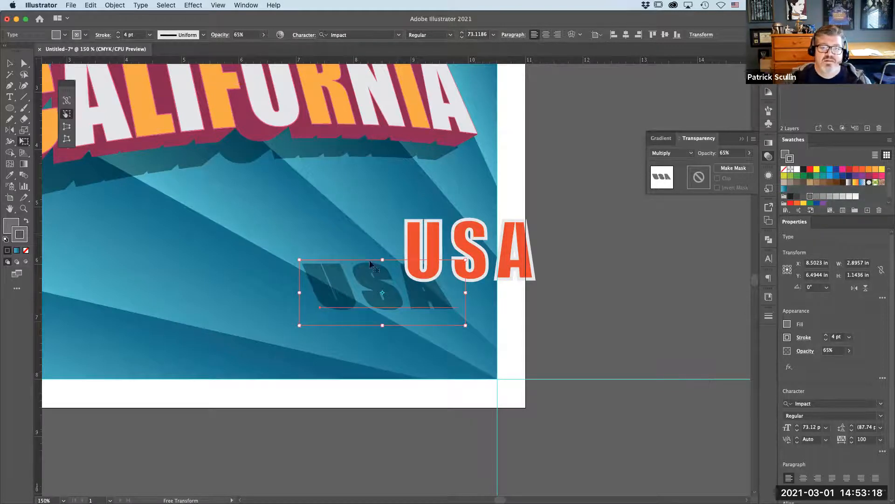
drag(370, 264, 368, 271)
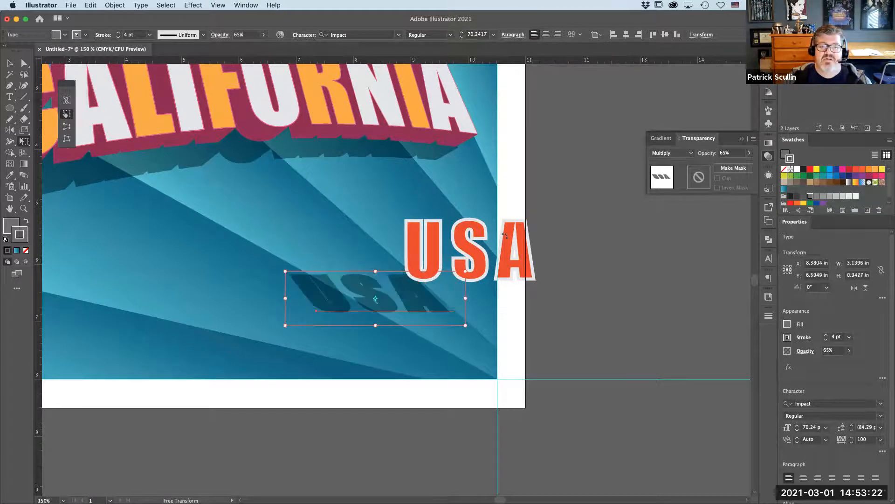
key(v)
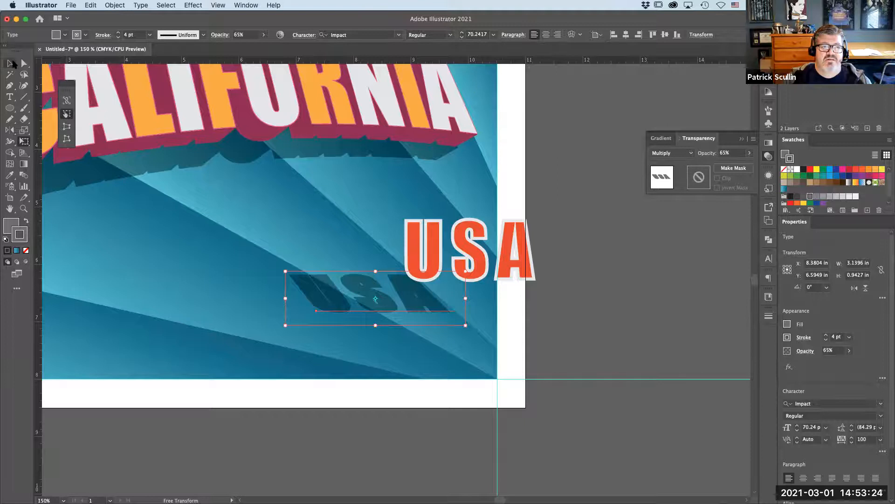
- Move the red USA text down so it sits over its shadow
drag(521, 256, 435, 279)
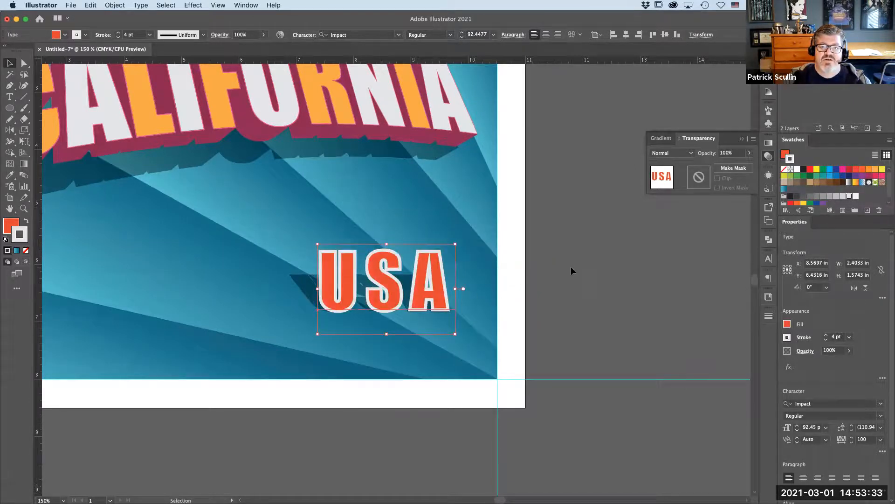
click(621, 267)
click(305, 286)
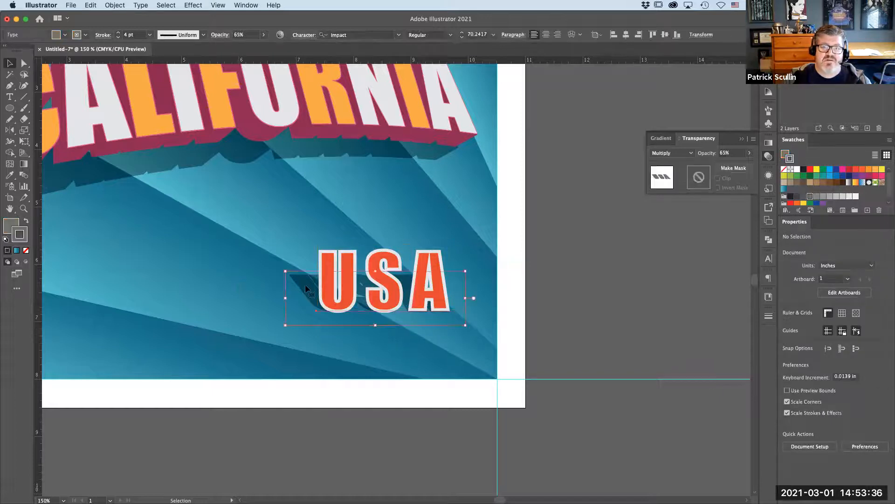
click(559, 306)
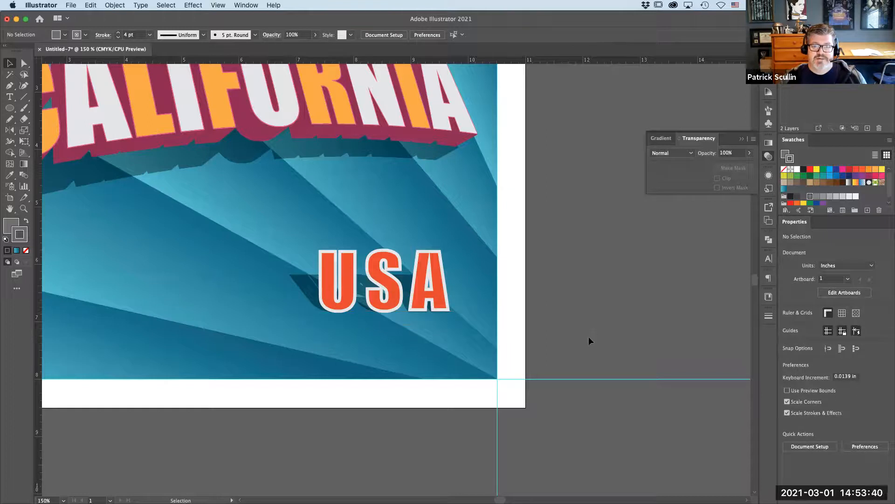
- Select the red USA text together with its shadow and rotate them about 7.8°
click(336, 256)
drag(472, 240, 465, 223)
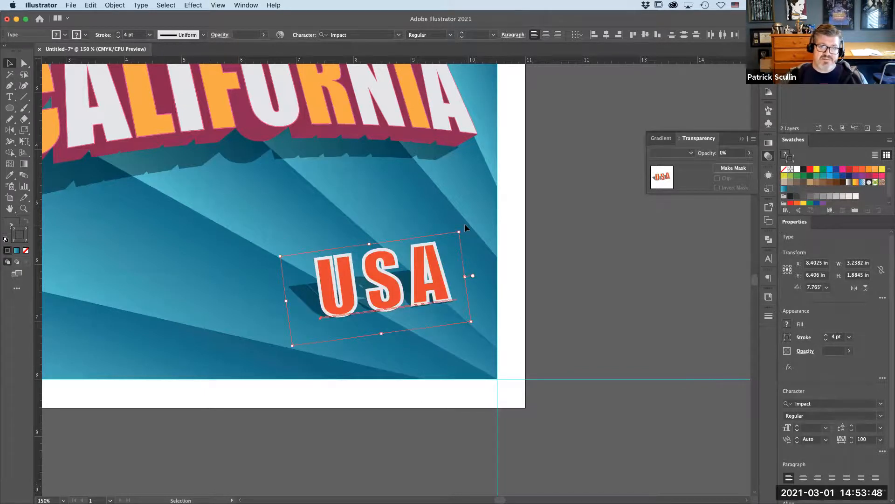
key(super+0)
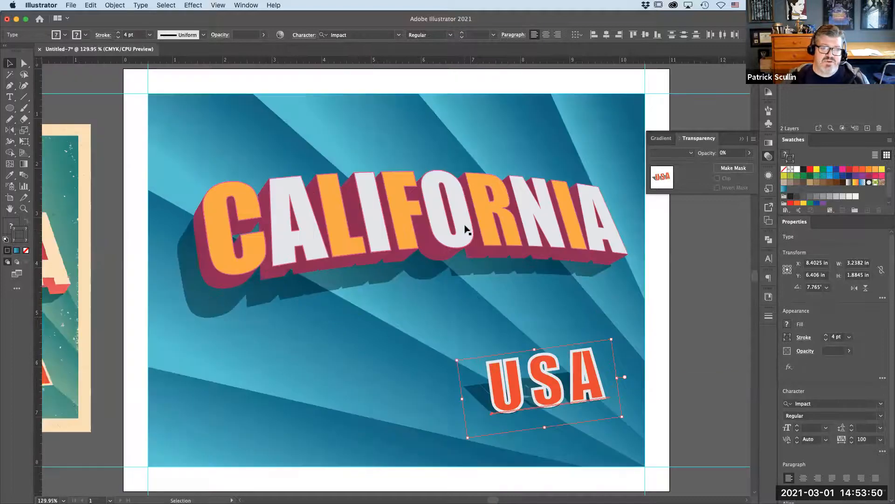
drag(192, 259, 332, 257)
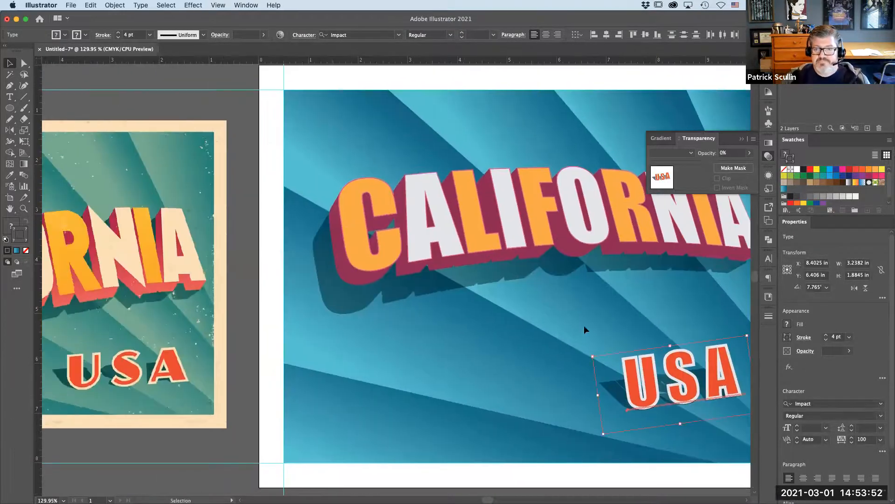
- Scale the red USA text slightly narrower with Free Transform and nudge it into place over the shadow
click(561, 306)
key(space)
drag(596, 426, 574, 354)
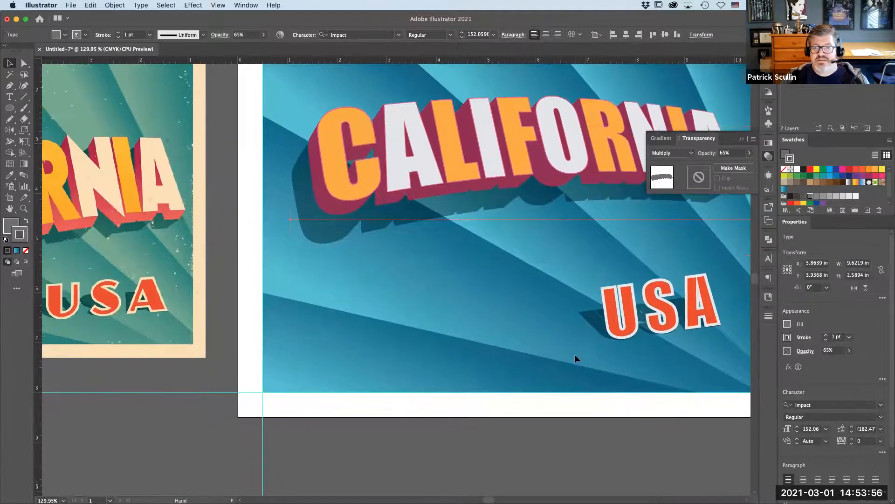
click(660, 314)
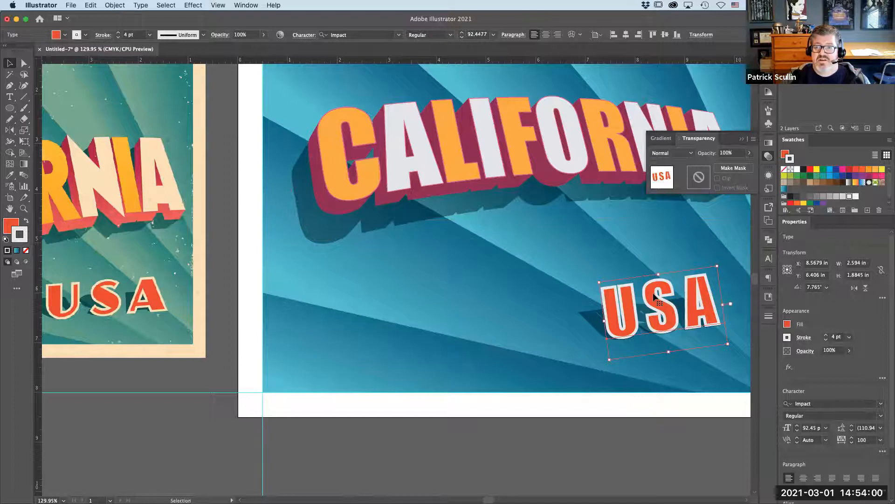
click(25, 142)
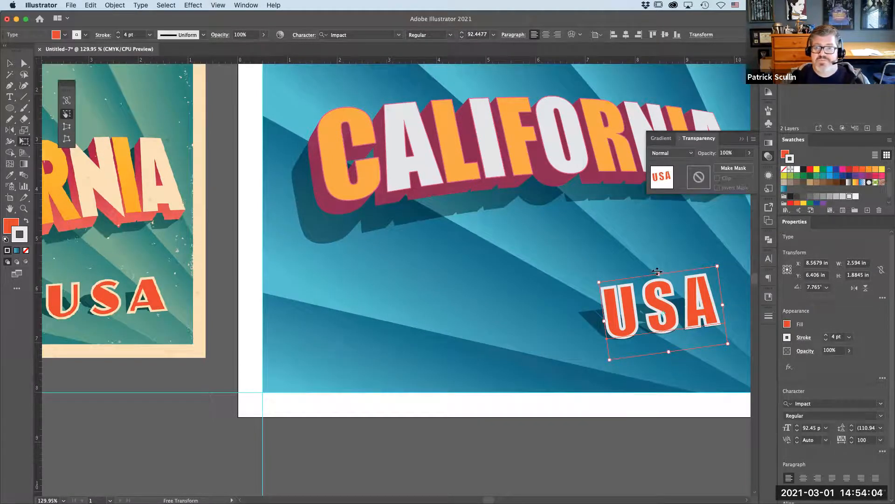
drag(657, 271, 669, 273)
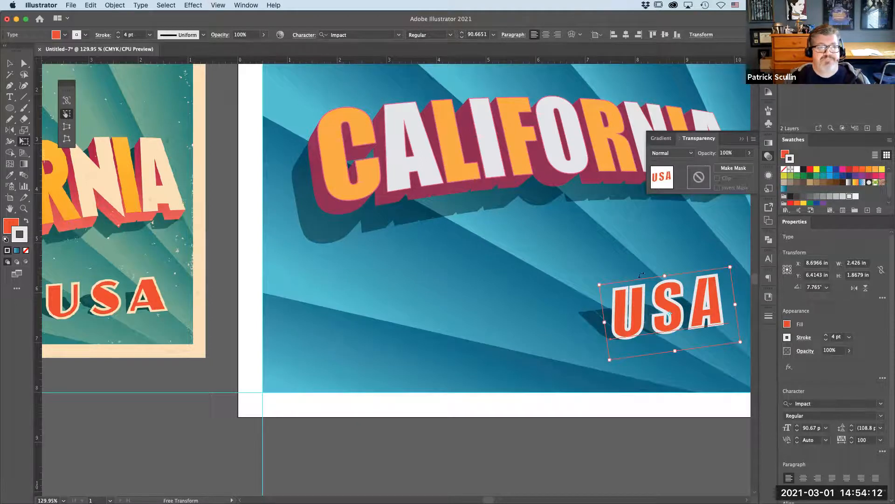
click(9, 63)
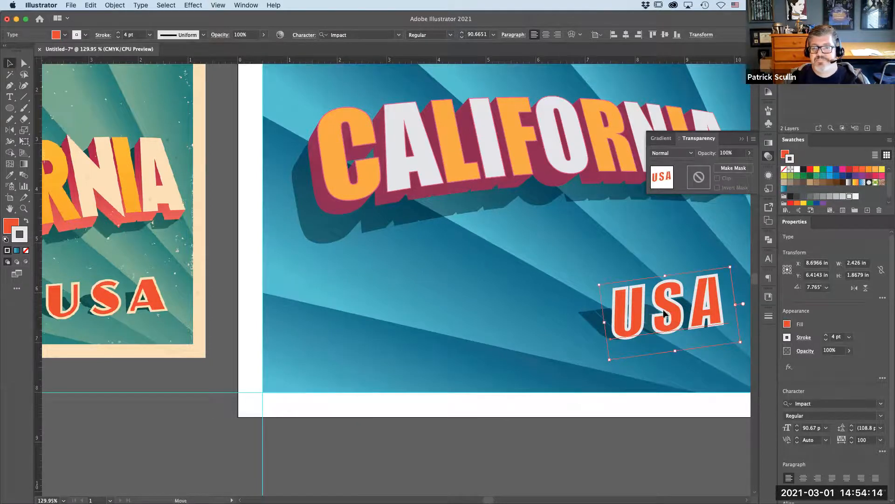
drag(662, 311, 660, 313)
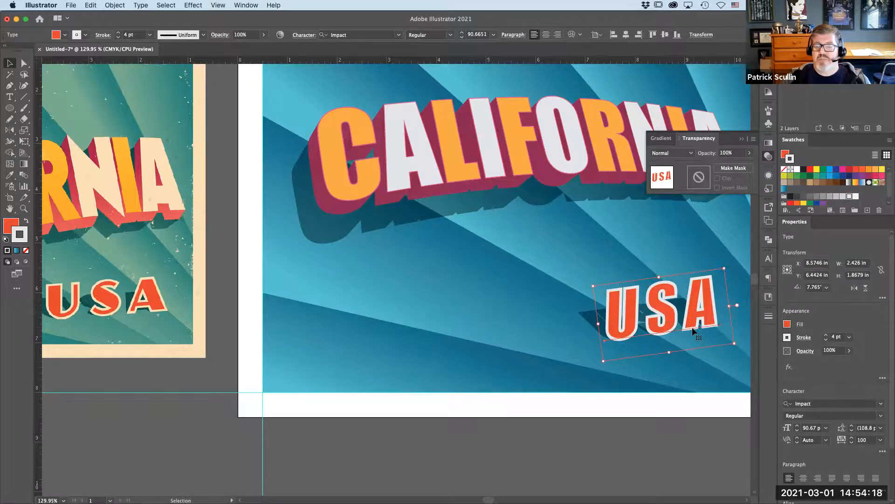
- Reshape the USA shadow with Free Transform so it lines up under the red letters
click(580, 316)
click(590, 314)
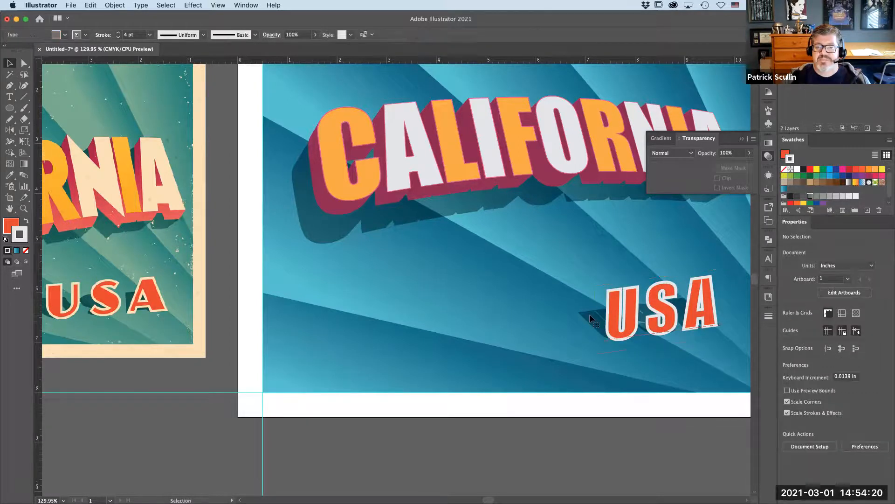
click(24, 141)
drag(652, 299, 645, 302)
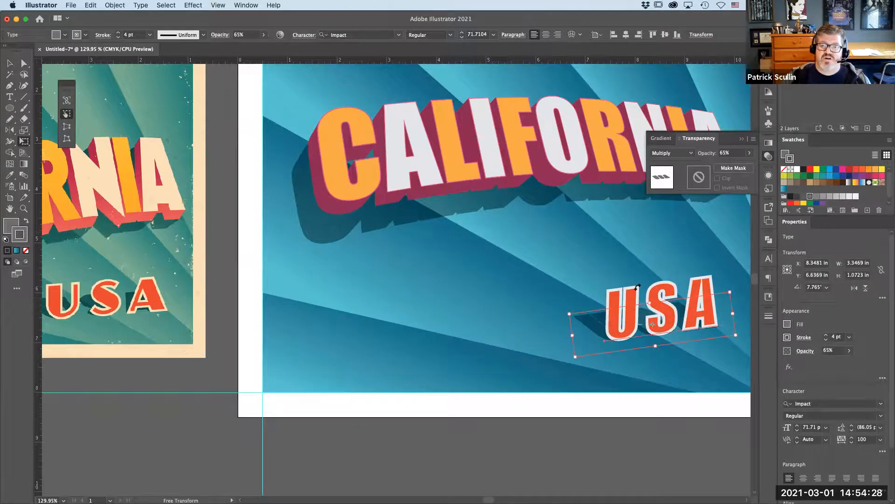
key(v)
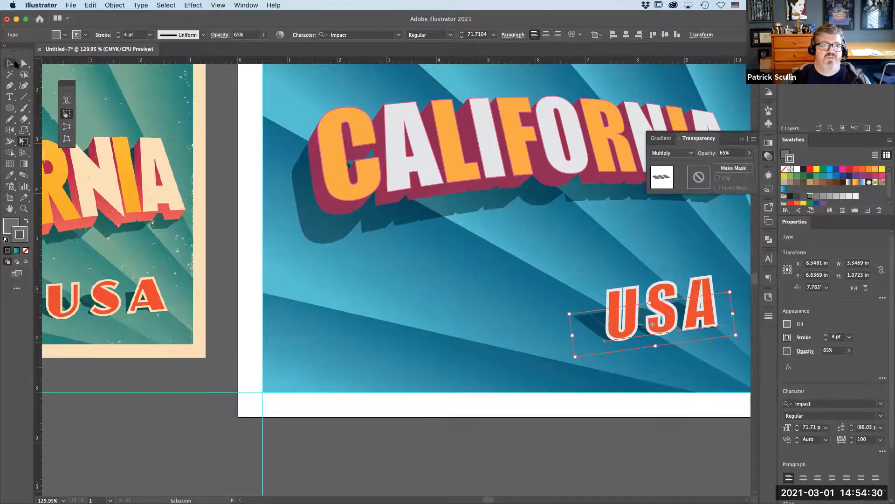
click(223, 161)
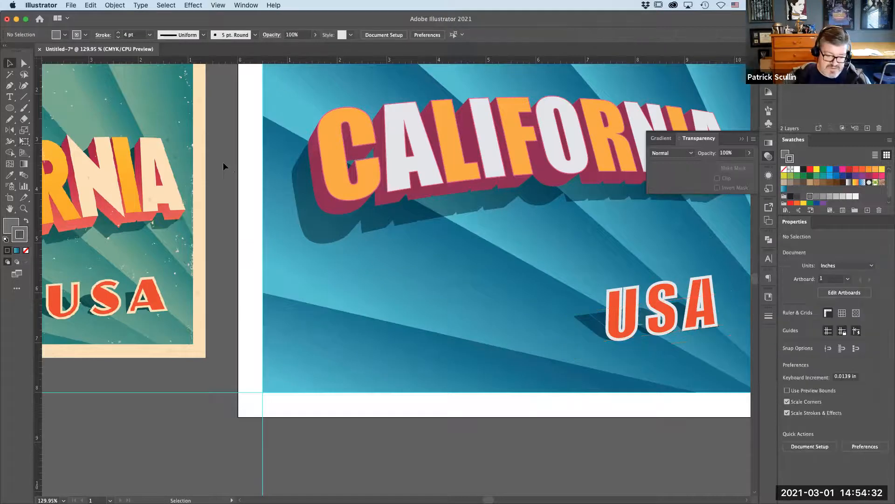
- Add a text line reading "Greetings from" above CALIFORNIA on the postcard and select the whole line
key(super+1)
key(super+minus)
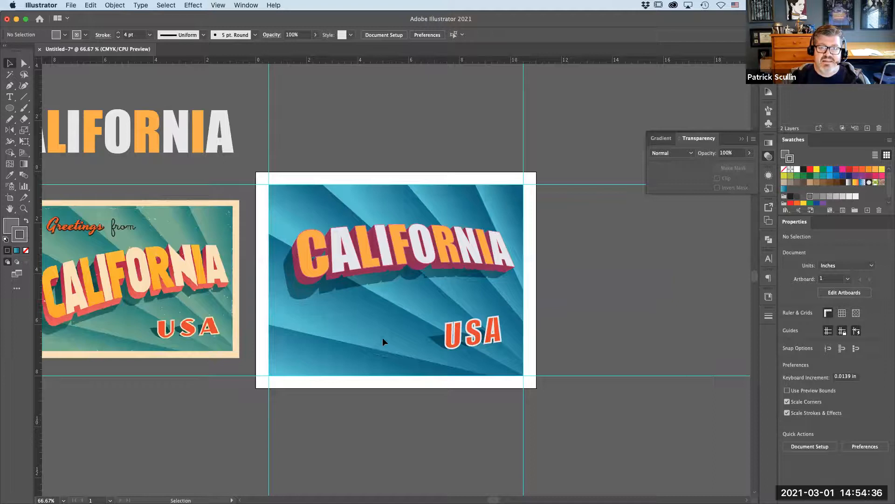
scroll(375, 331, left, 5)
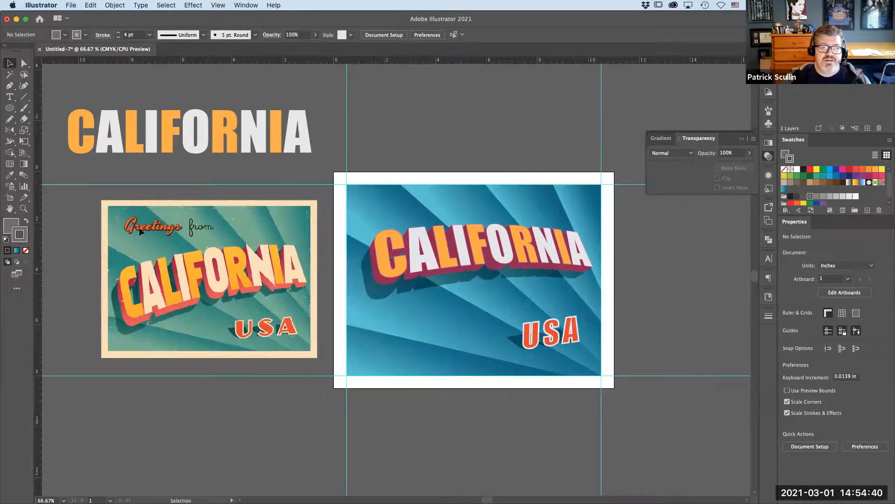
key(t)
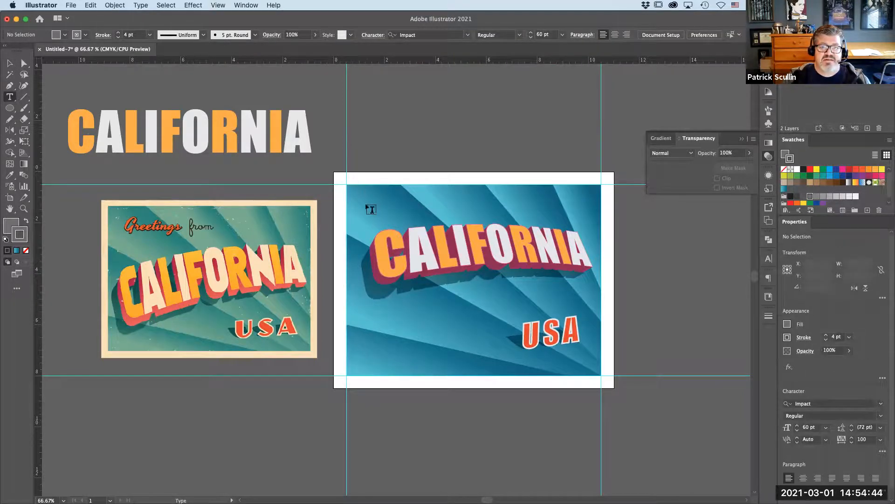
click(373, 214)
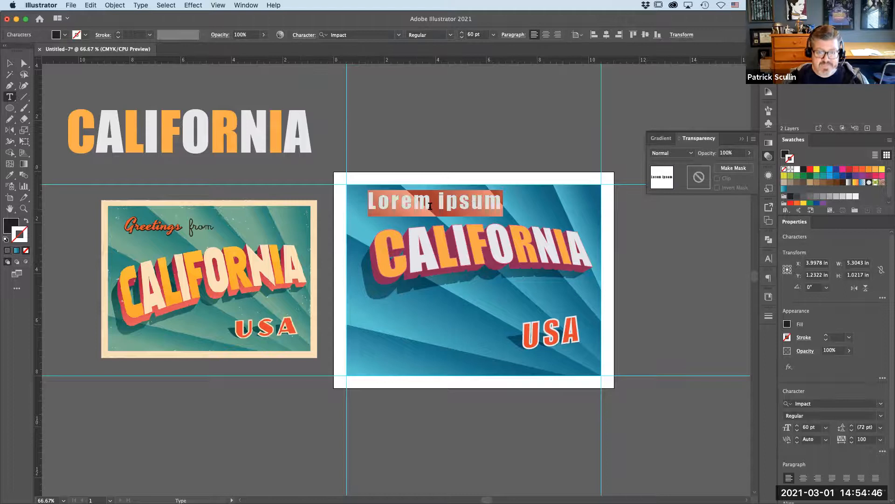
text(Gree)
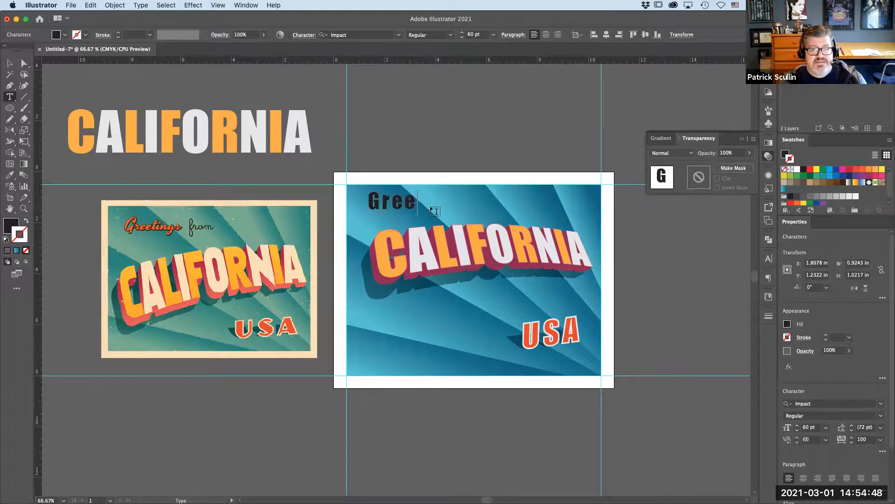
text(tings from)
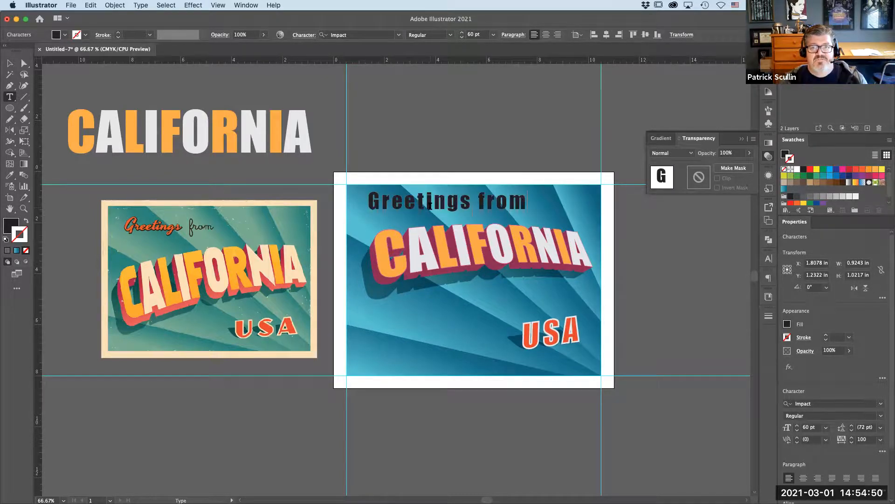
double_click(430, 205)
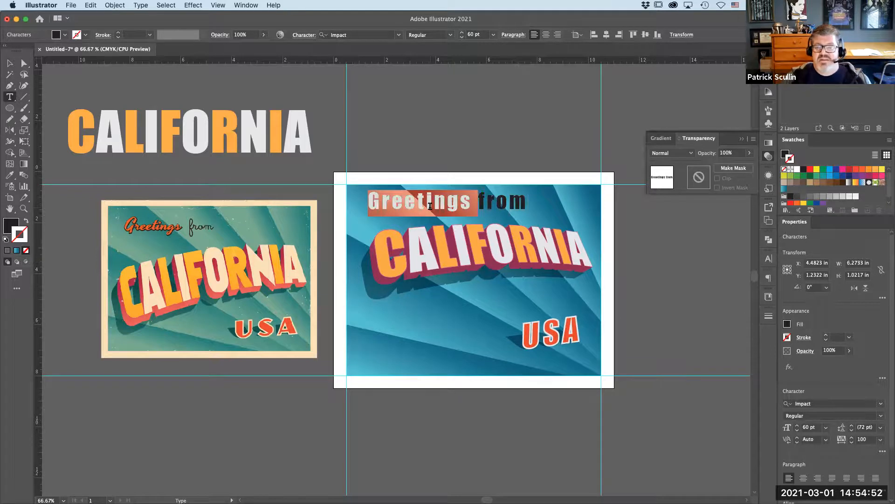
triple_click(430, 205)
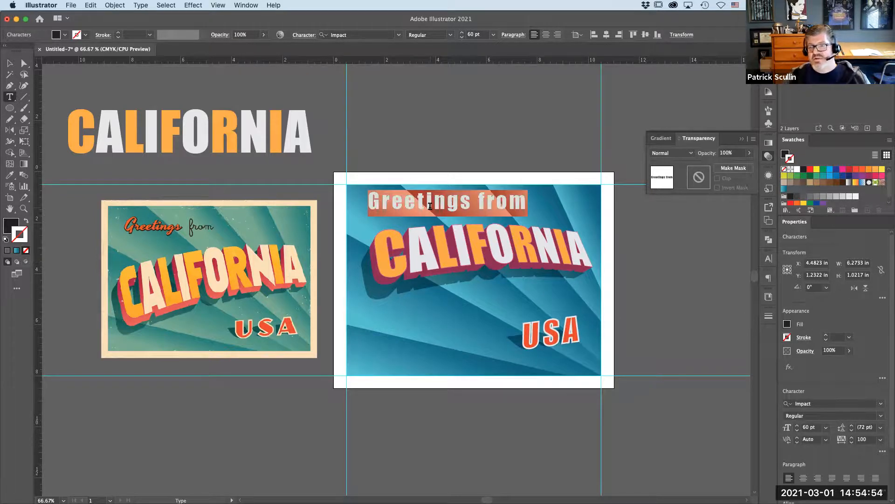
- Set the Greetings from line's tracking to 0 and change its font to Viktor Script Regular
click(880, 440)
click(871, 360)
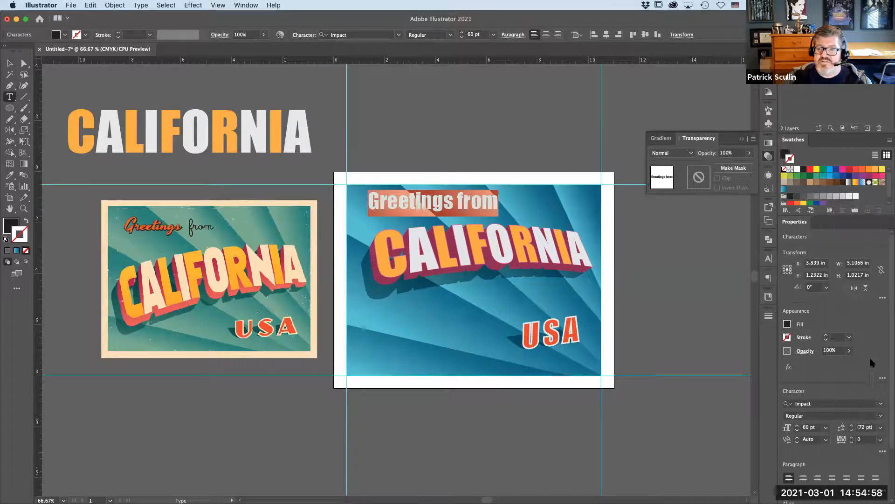
click(881, 403)
scroll(791, 319, down, 15)
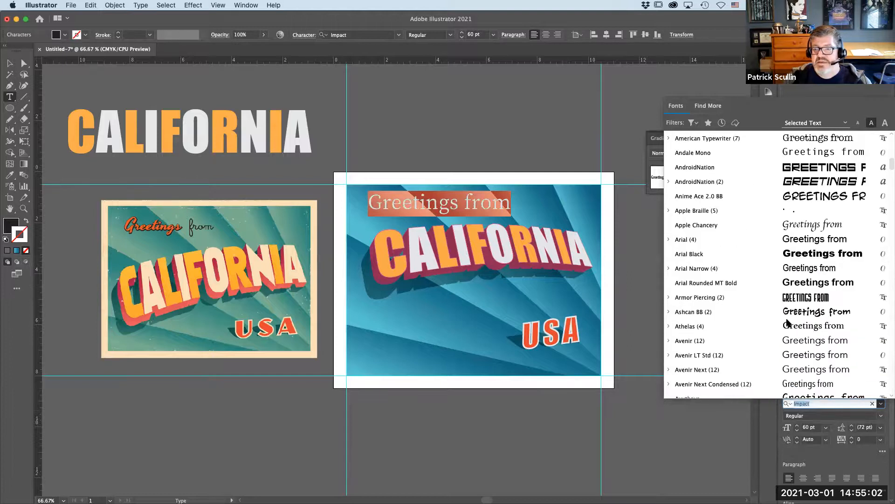
scroll(787, 322, down, 20)
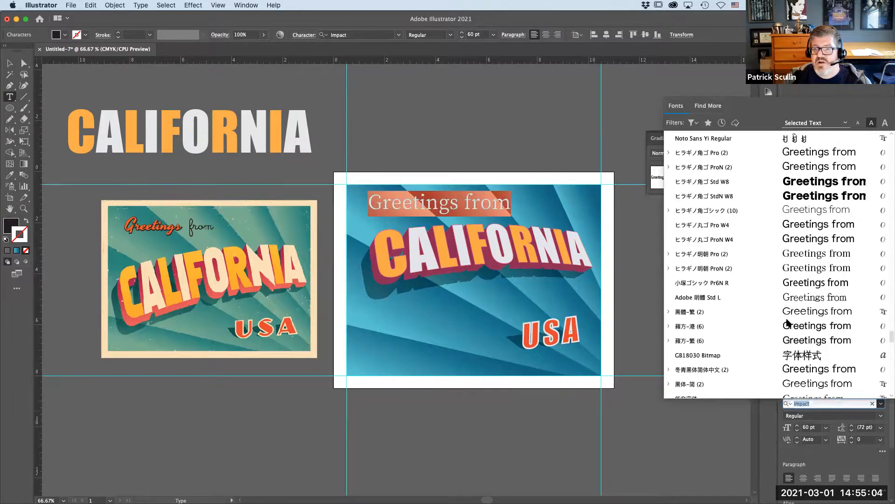
scroll(788, 322, up, 2)
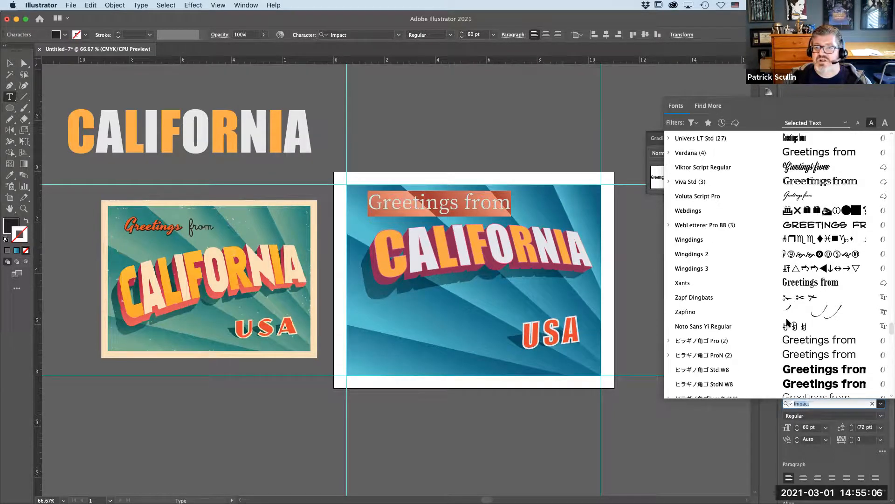
click(780, 169)
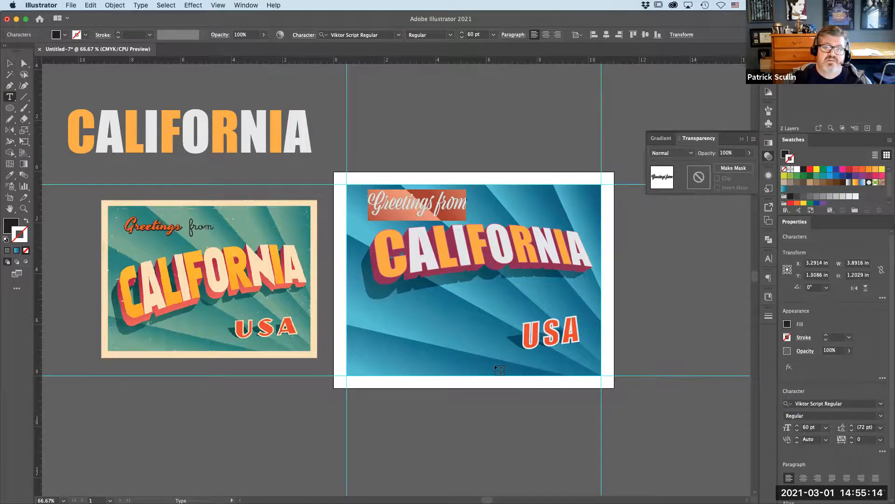
- Select all of the Greetings from text and set its font size to 48 pt
double_click(397, 204)
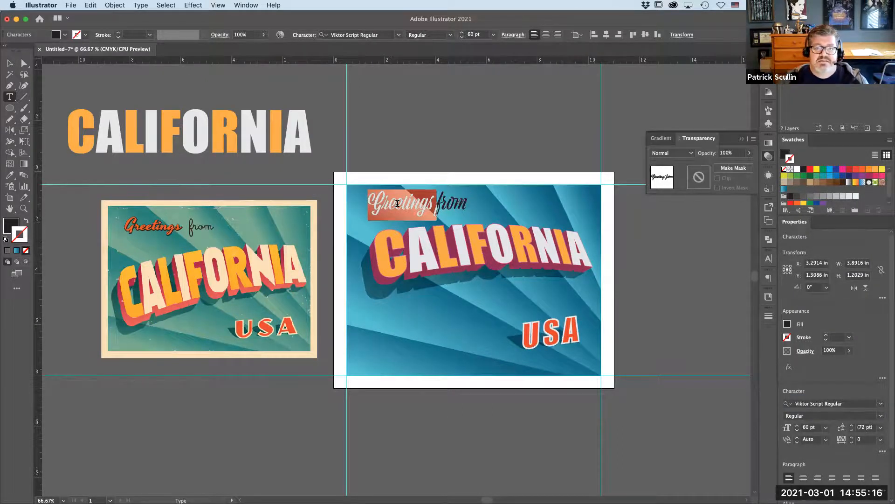
triple_click(397, 203)
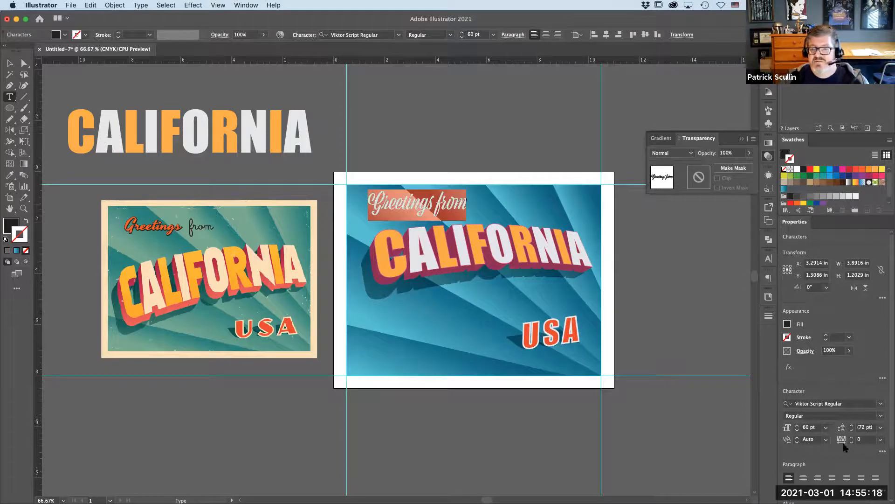
click(825, 427)
click(834, 404)
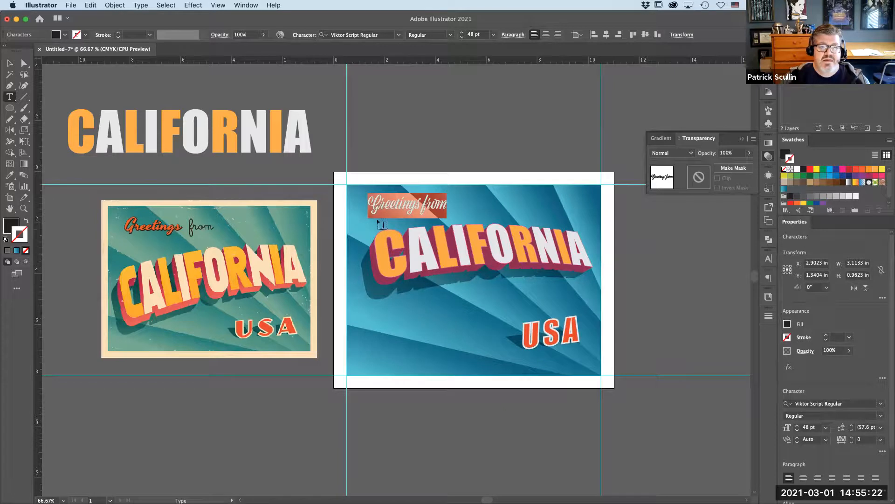
- Select the word Greetings and fill it with red
click(390, 201)
drag(420, 203, 359, 200)
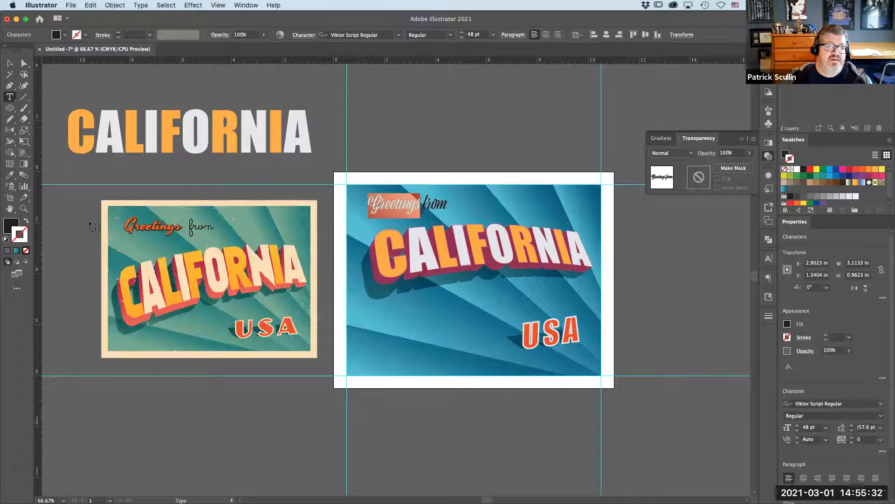
click(11, 225)
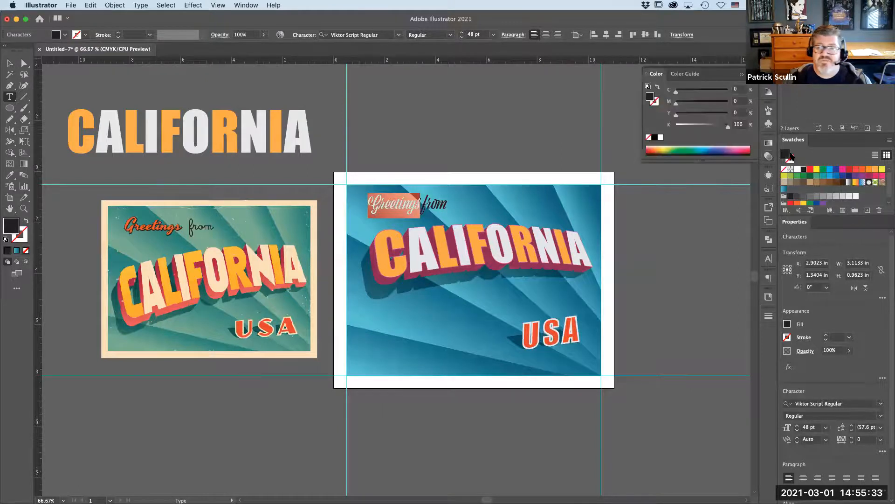
click(856, 170)
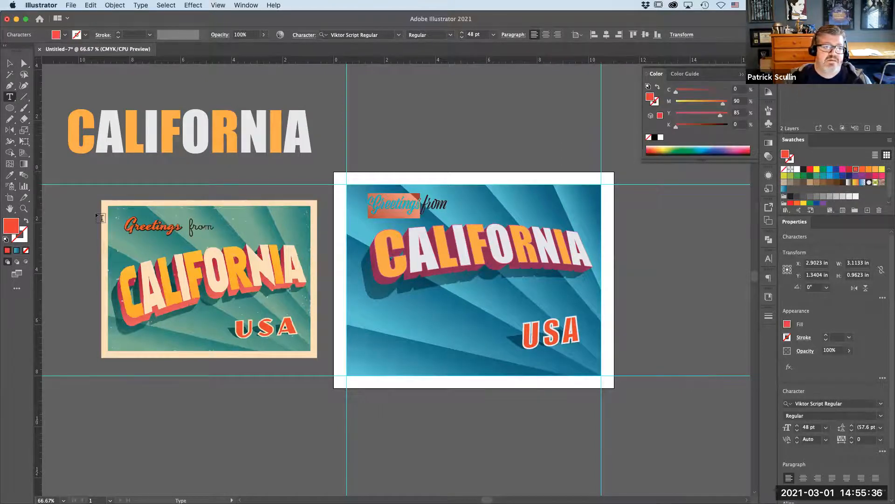
- Add a 2 pt dark gray stroke to the word Greetings
click(17, 239)
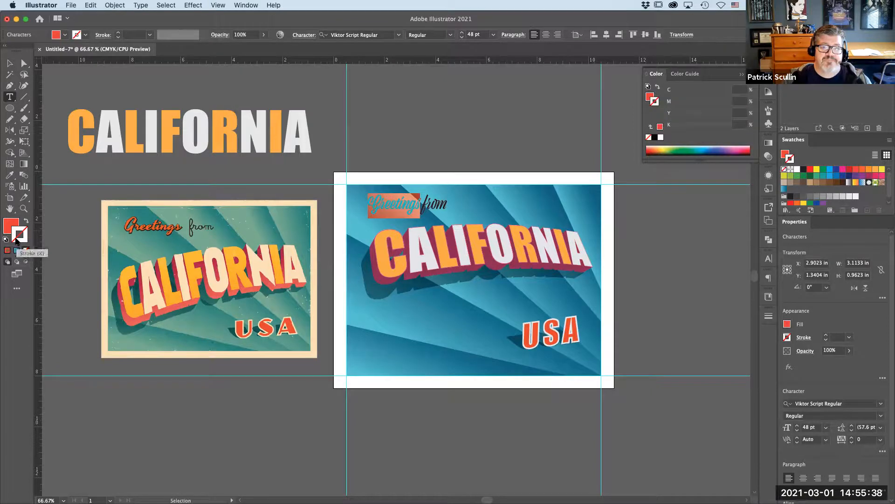
click(808, 338)
click(810, 196)
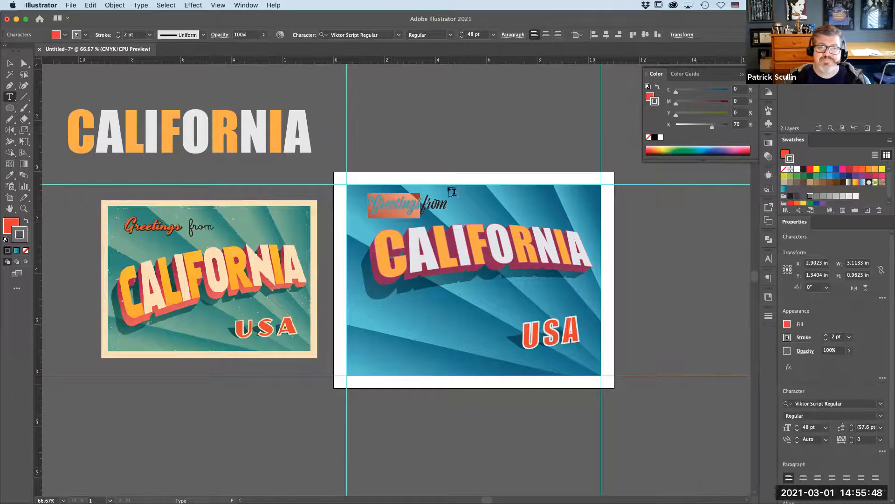
- Zoom in on the heading, reselect Greetings, and set its stroke color to black
click(10, 63)
click(23, 209)
drag(331, 168, 521, 253)
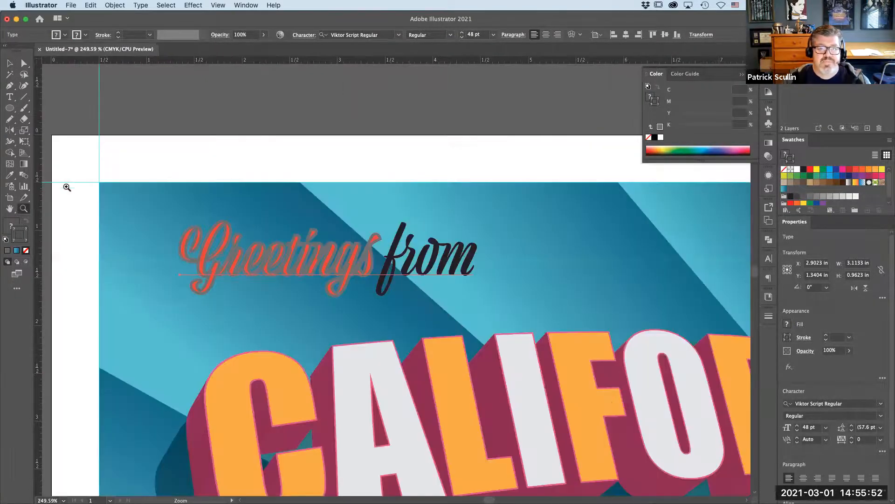
click(10, 97)
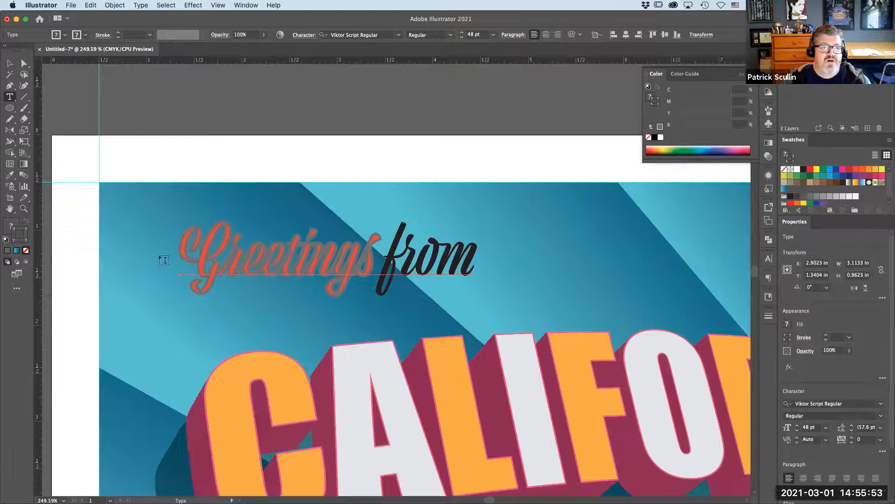
double_click(208, 256)
drag(376, 256, 149, 253)
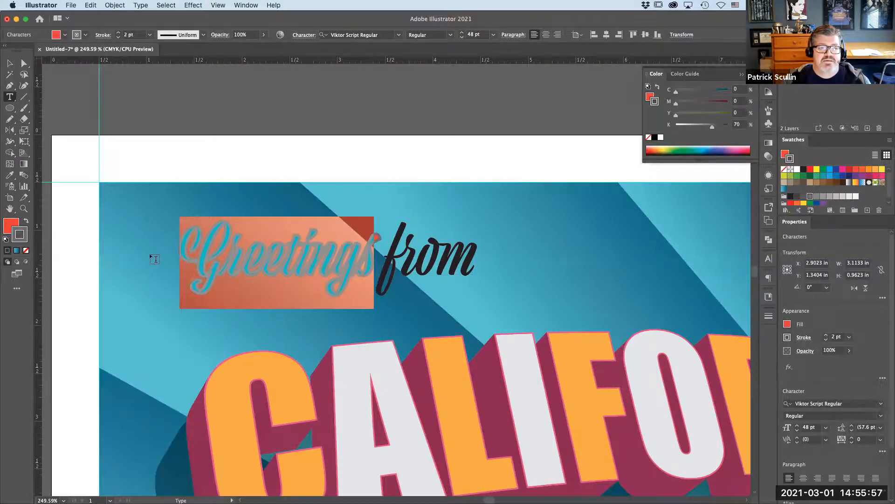
click(787, 337)
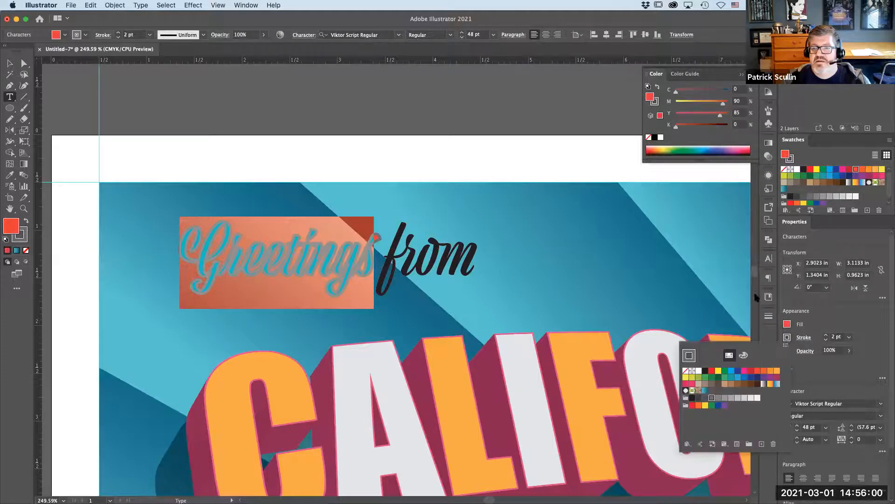
click(704, 372)
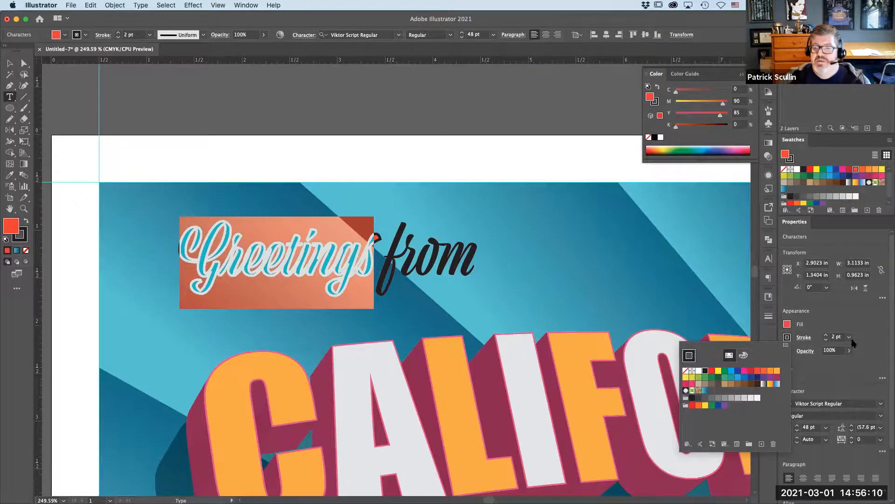
- Try to align the Greetings stroke to the outside of the letters
click(823, 322)
click(804, 337)
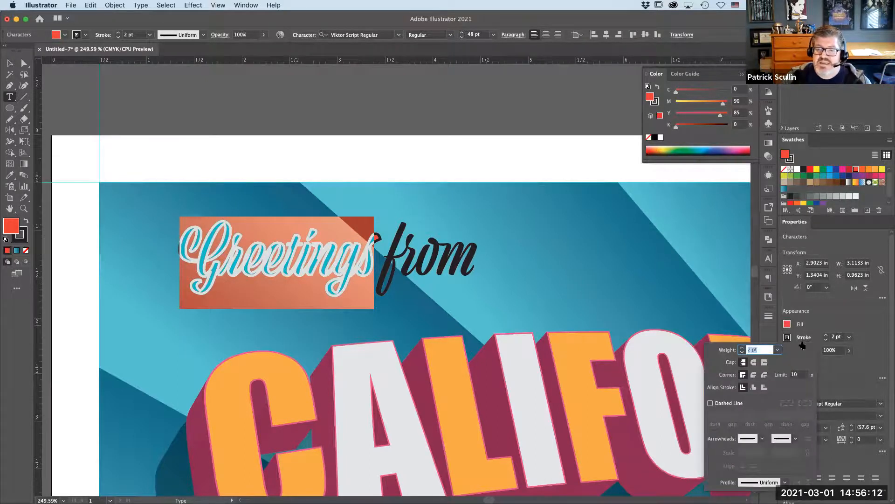
click(764, 387)
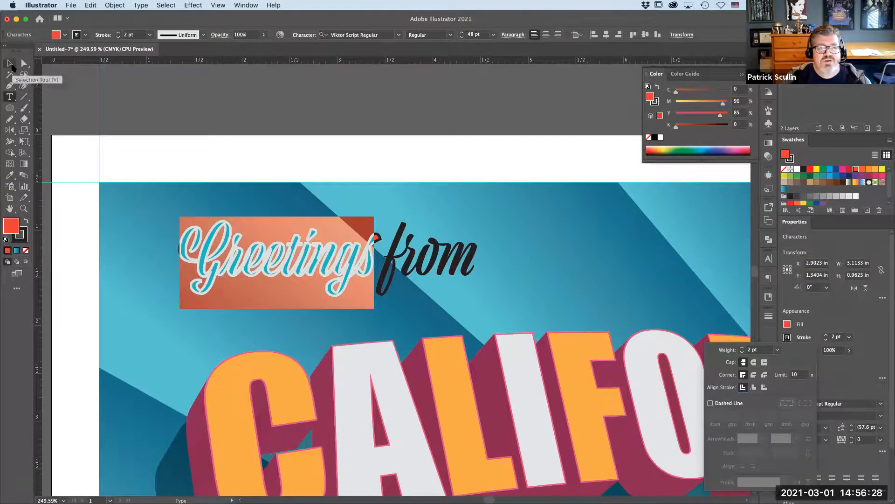
key(Escape)
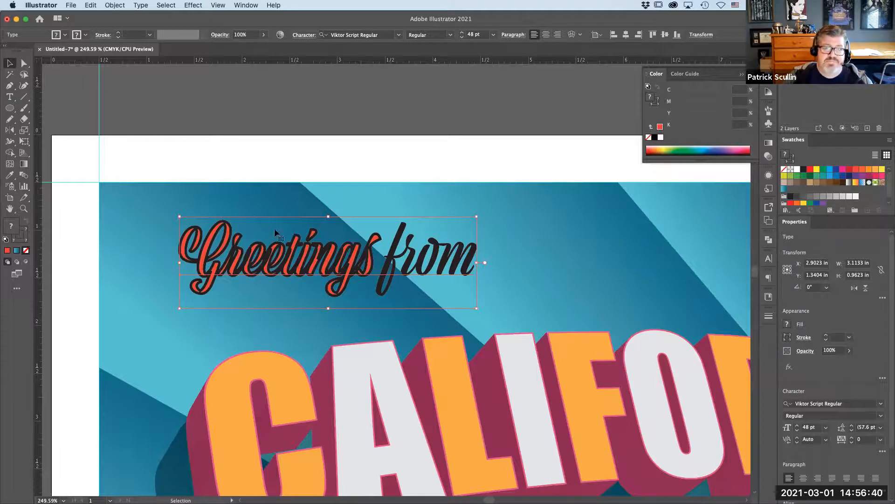
- Convert the Greetings from text to outlines with Create Outlines
click(140, 6)
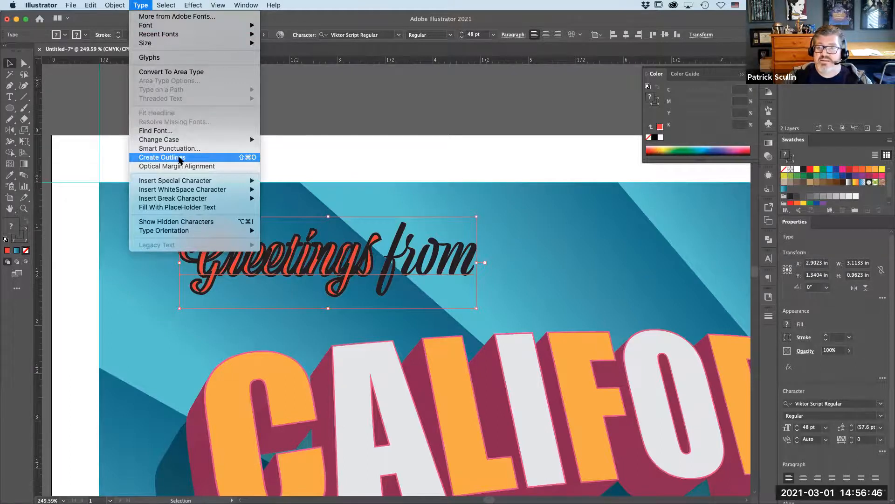
click(180, 158)
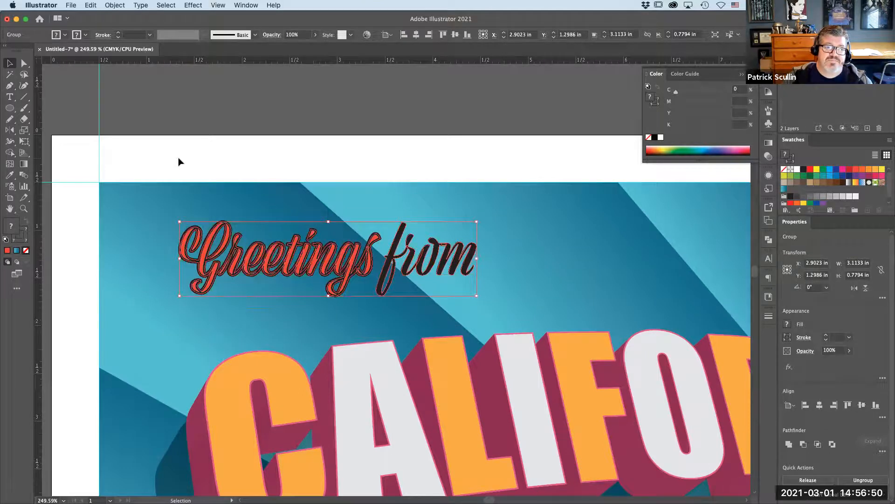
- Select the outlined Greetings letters and align their 2 pt stroke to the outside
click(214, 158)
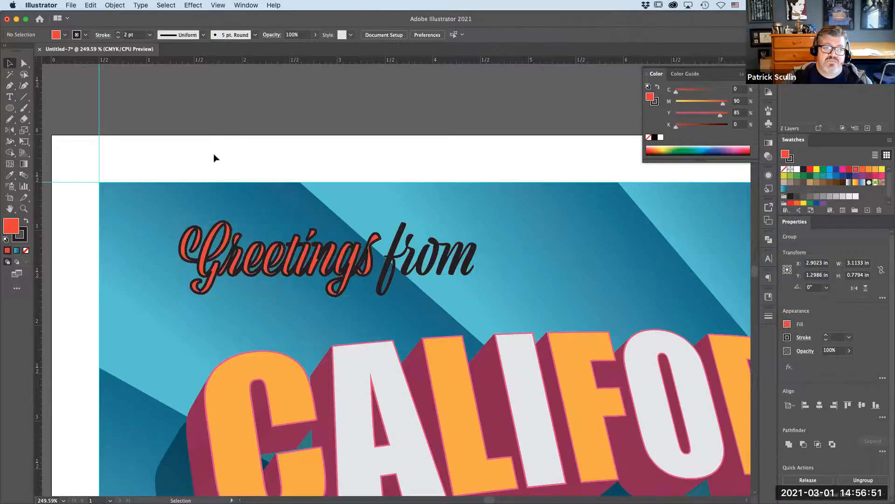
click(220, 274)
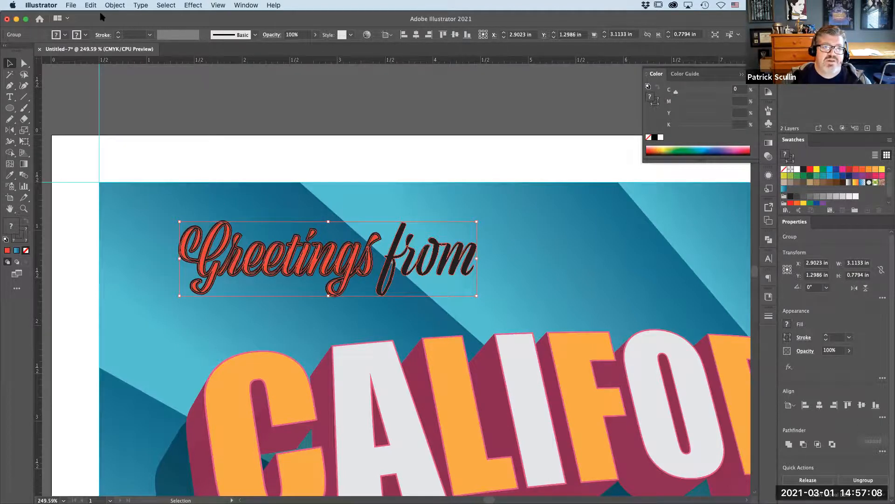
click(114, 5)
click(234, 131)
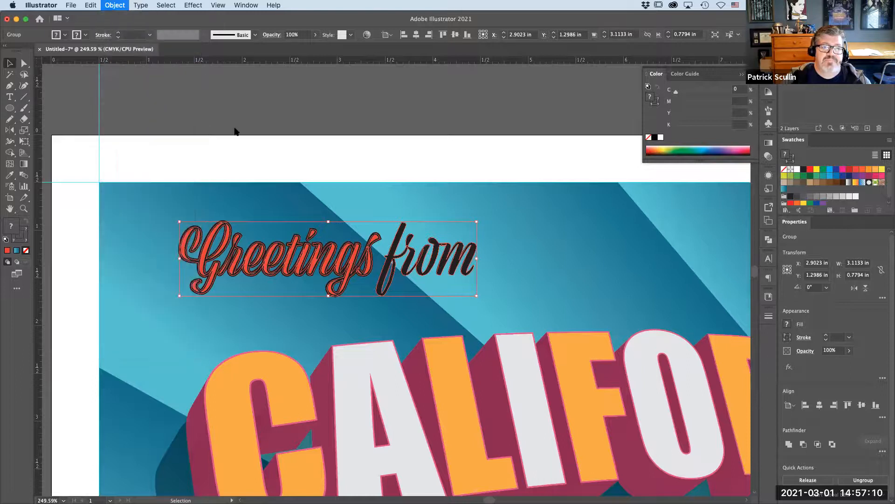
click(183, 203)
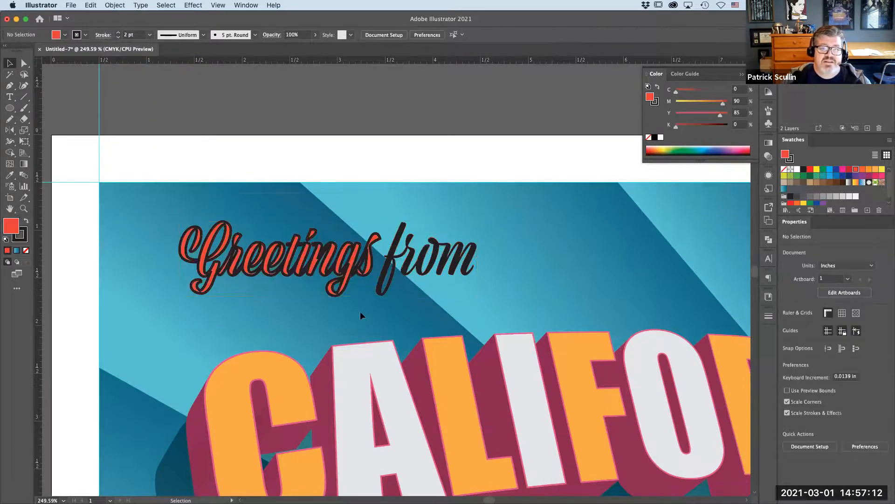
drag(367, 308, 363, 310)
click(21, 239)
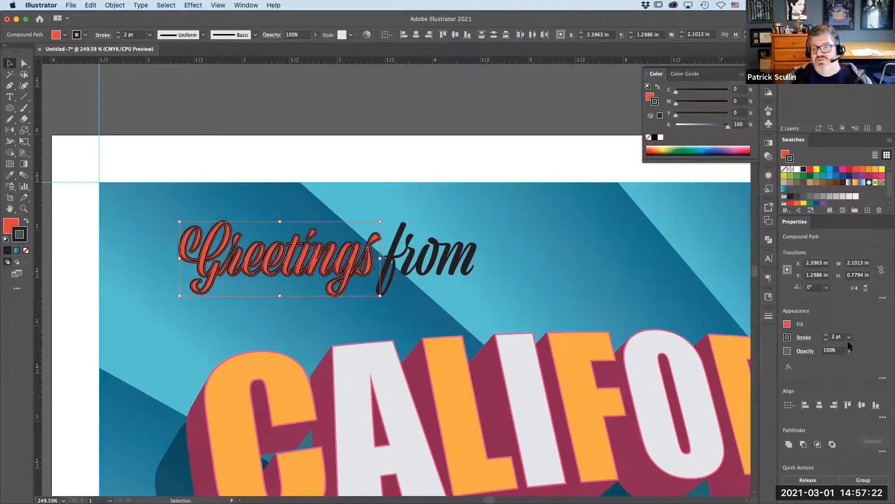
click(804, 337)
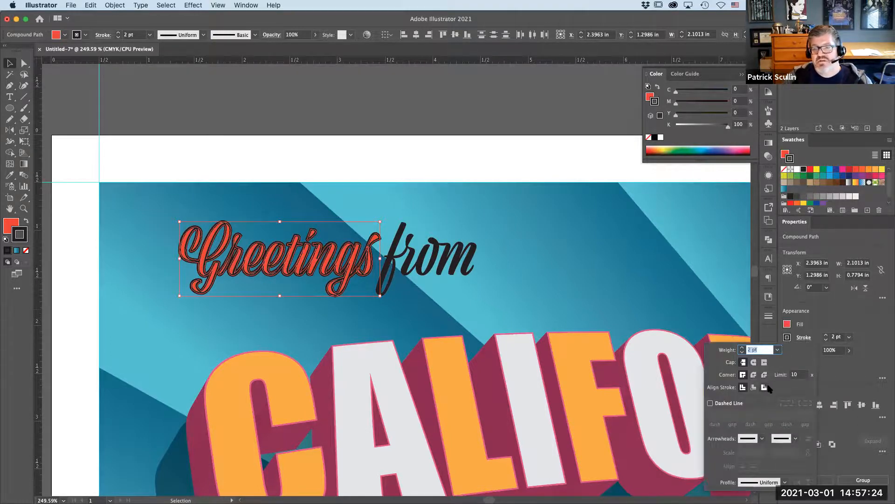
click(764, 387)
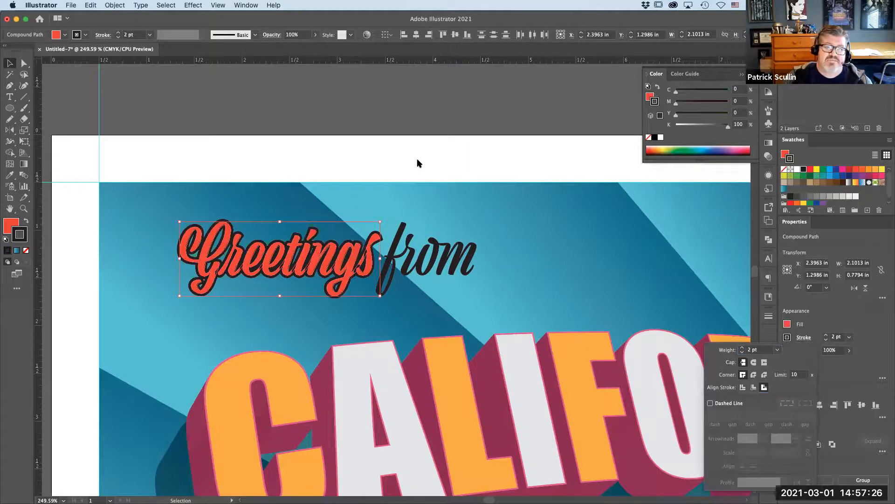
click(381, 120)
click(380, 121)
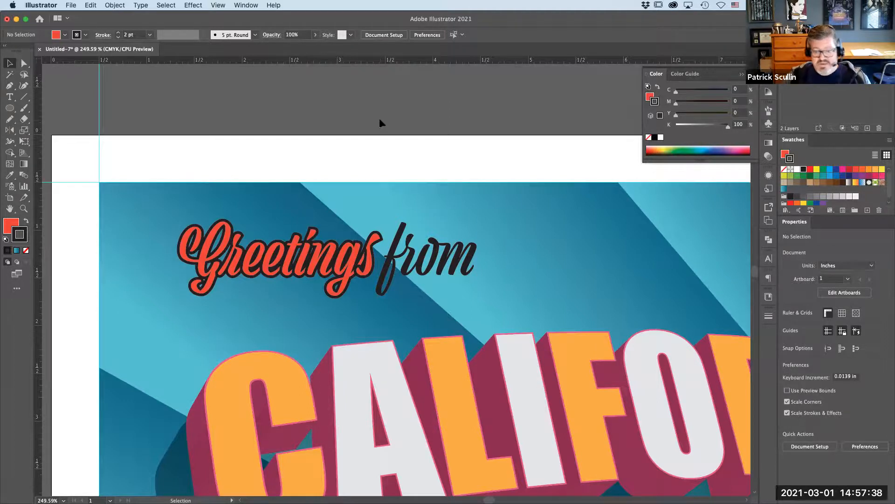
- Draw a rectangle covering the whole artboard, about 11 × 8.5 in
key(super+0)
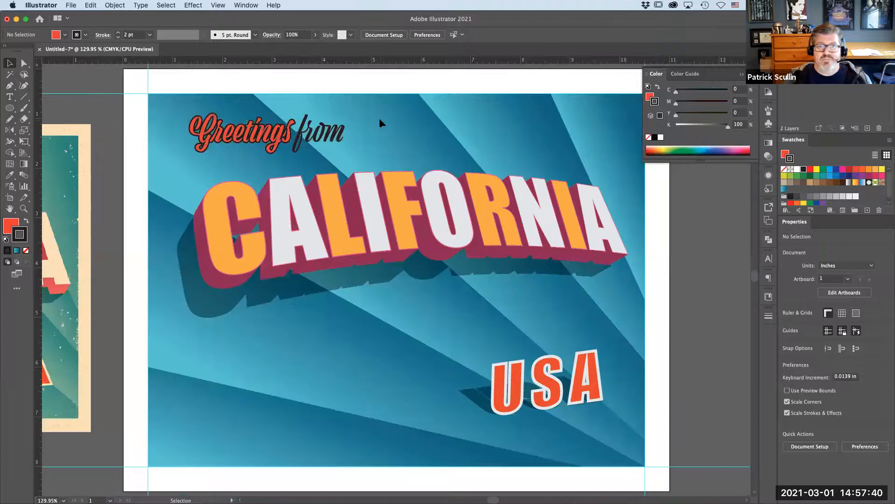
key(super+1)
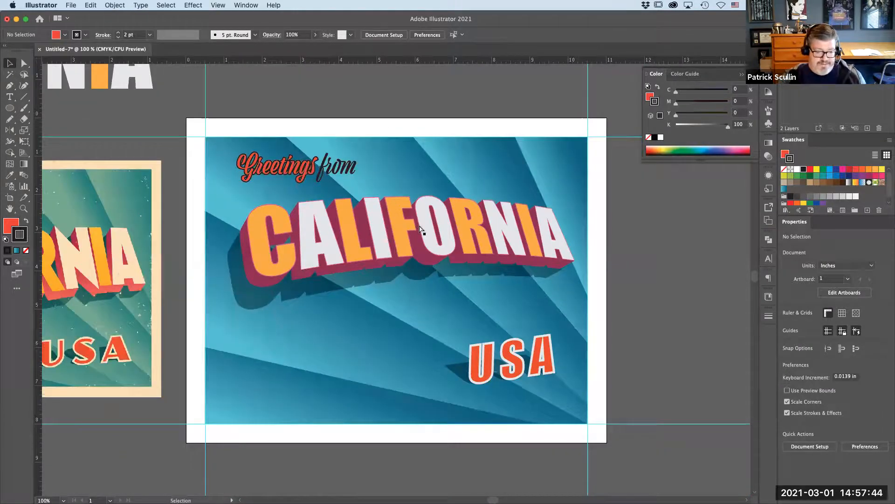
key(super+minus)
drag(424, 152, 477, 150)
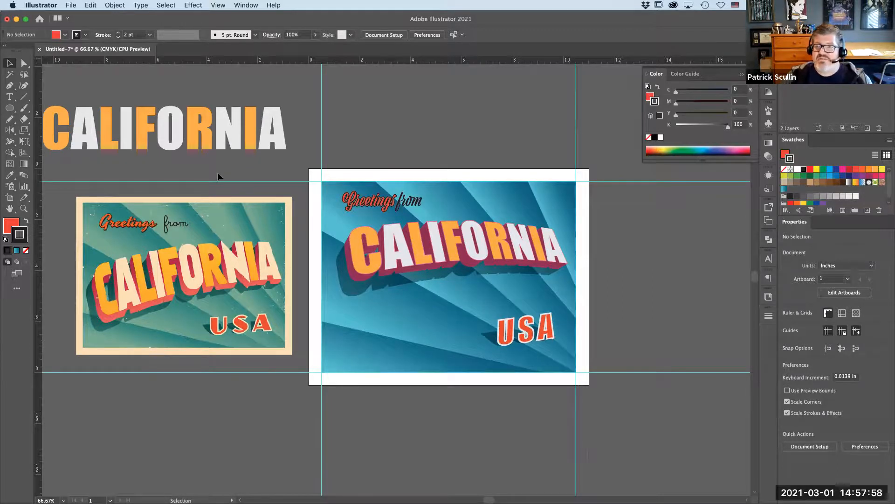
drag(9, 108, 35, 108)
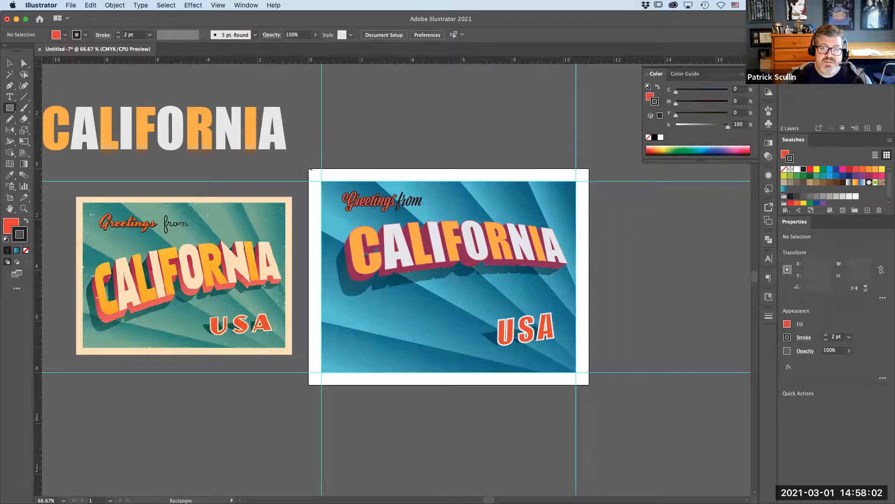
drag(309, 168, 589, 384)
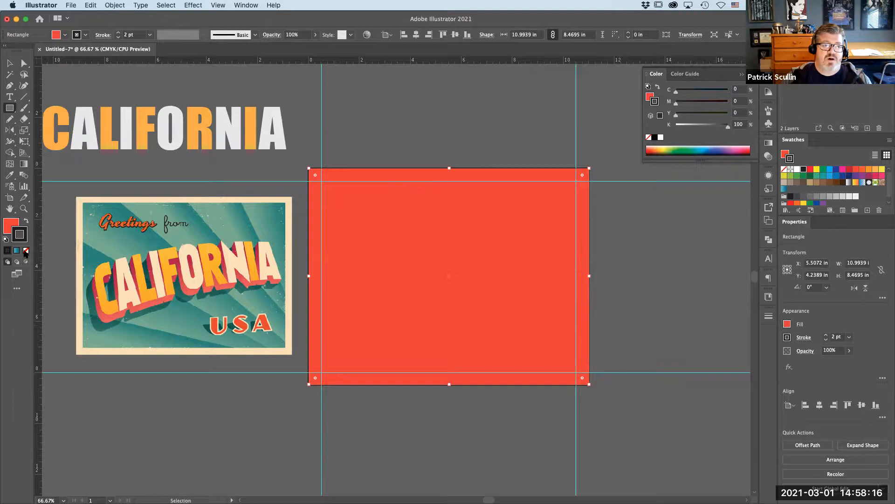
- Remove the rectangle's stroke and set its fill to a pale cream color in the Color Picker
click(26, 251)
click(9, 223)
double_click(10, 226)
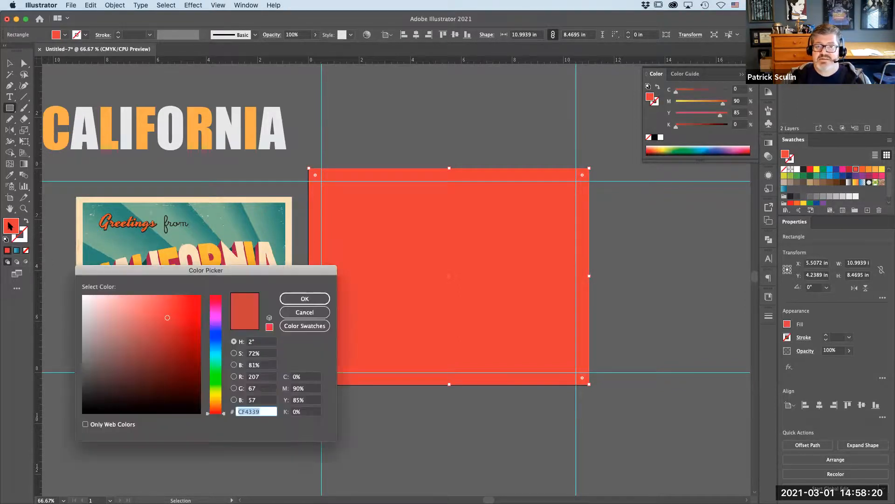
drag(222, 413, 224, 398)
drag(142, 309, 109, 301)
click(320, 301)
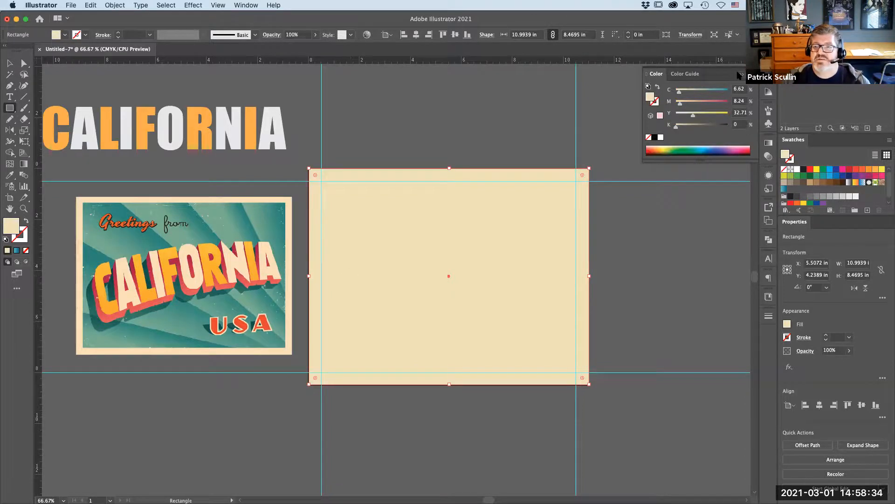
click(742, 74)
- Select the cream rectangle and set its blending mode to Multiply, briefly trying Overlay
key(v)
click(535, 125)
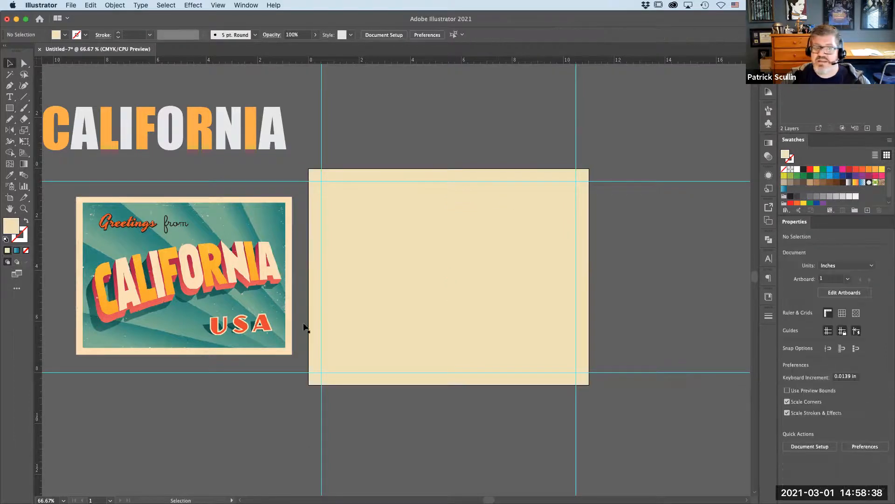
click(434, 278)
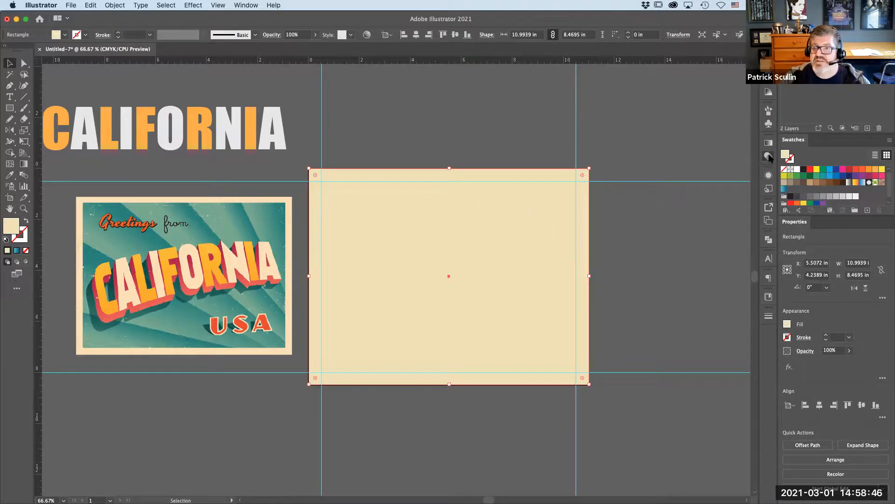
click(769, 157)
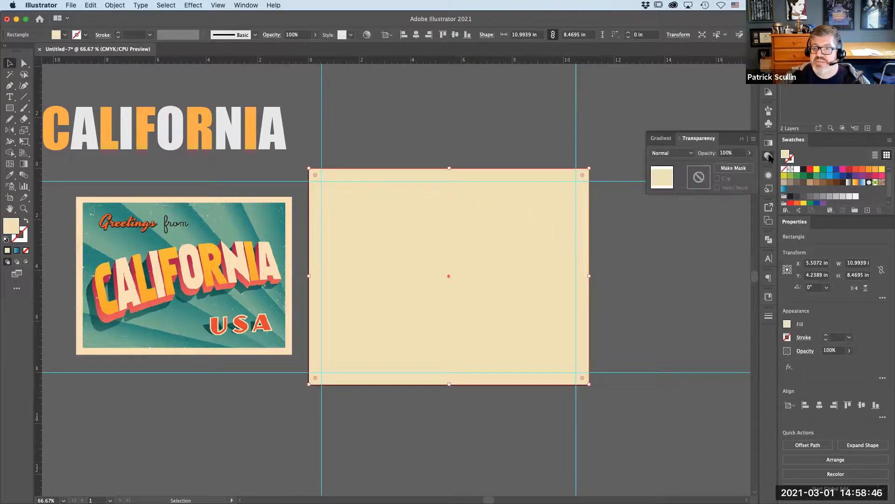
click(690, 153)
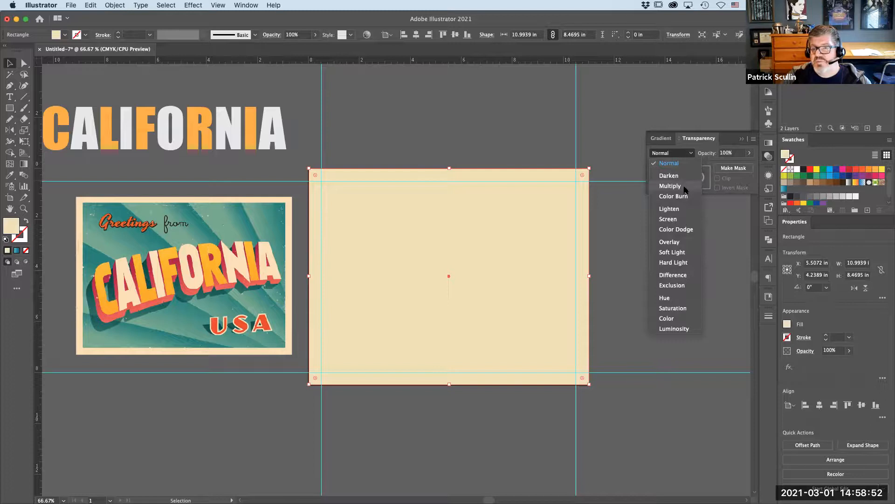
click(671, 186)
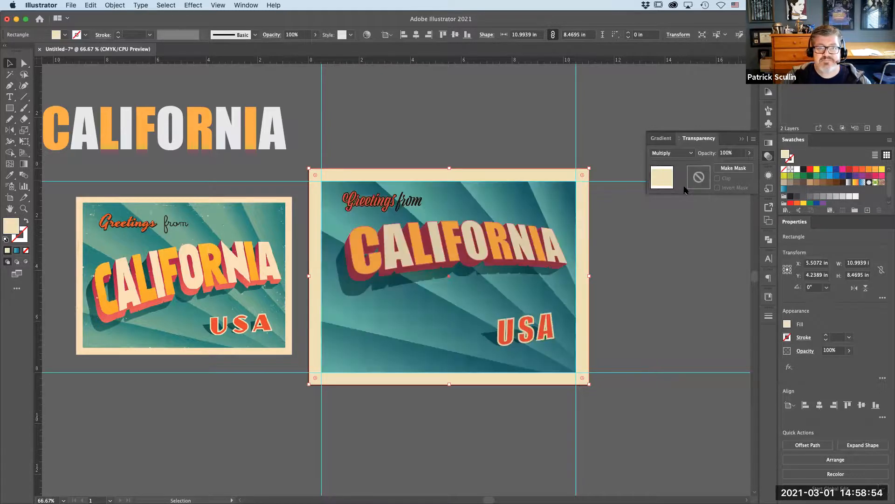
click(689, 153)
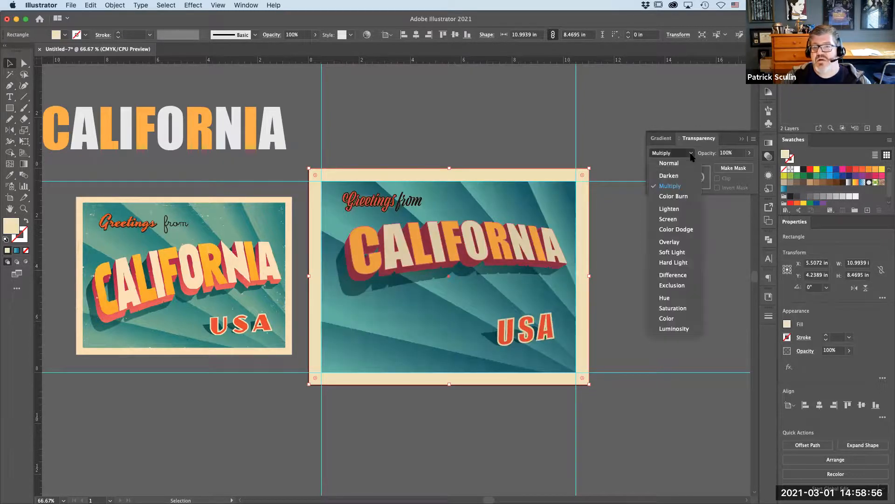
click(685, 241)
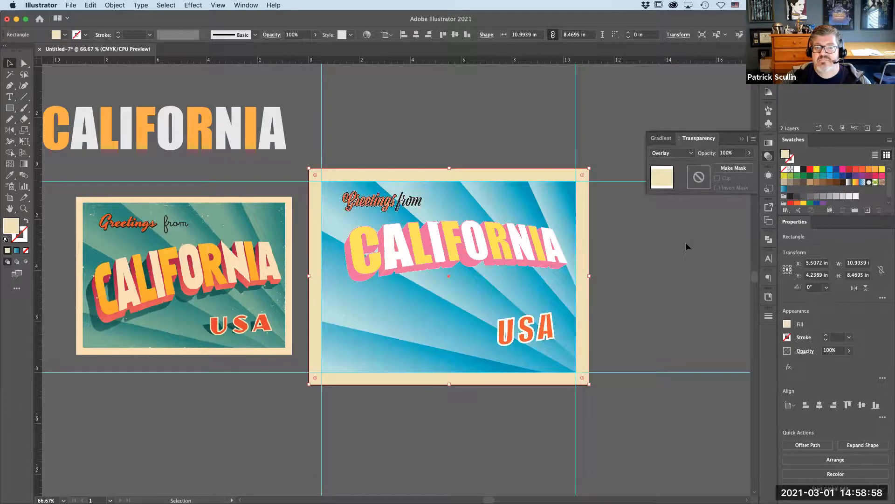
click(688, 153)
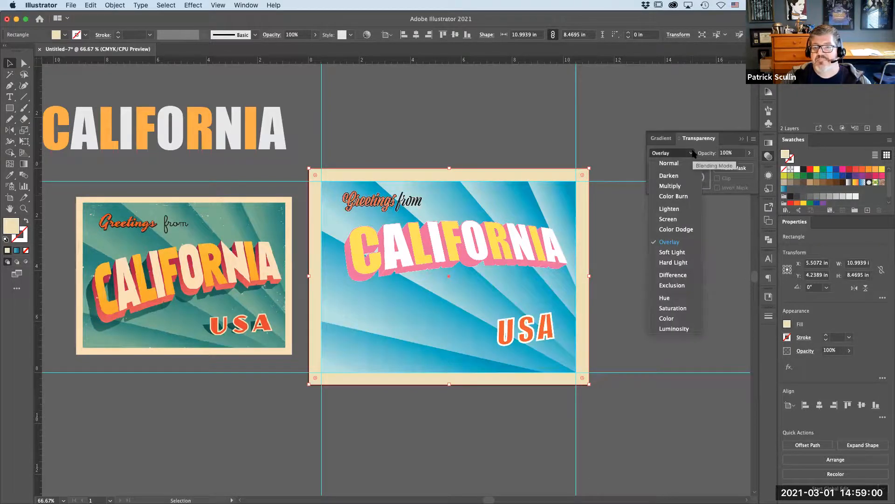
click(682, 186)
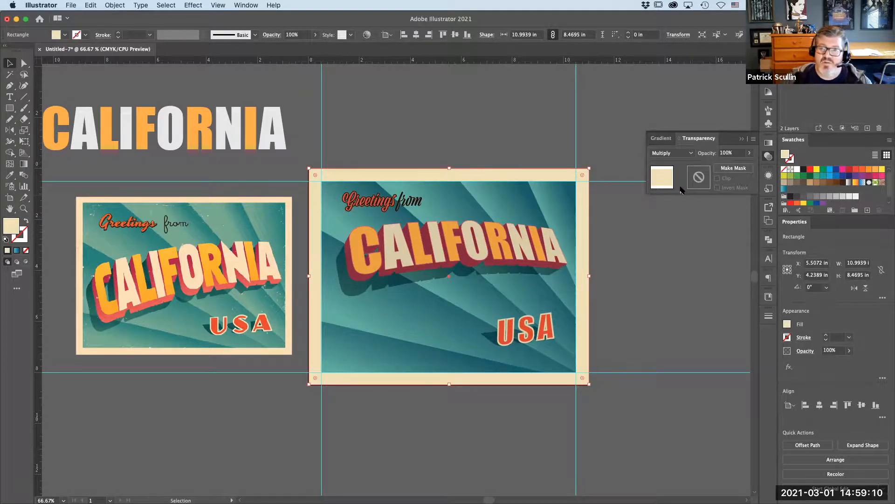
click(529, 129)
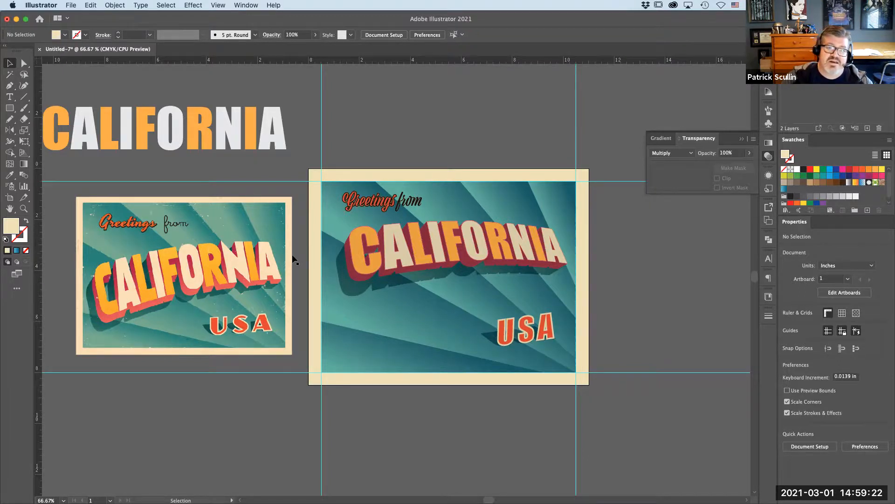
click(340, 256)
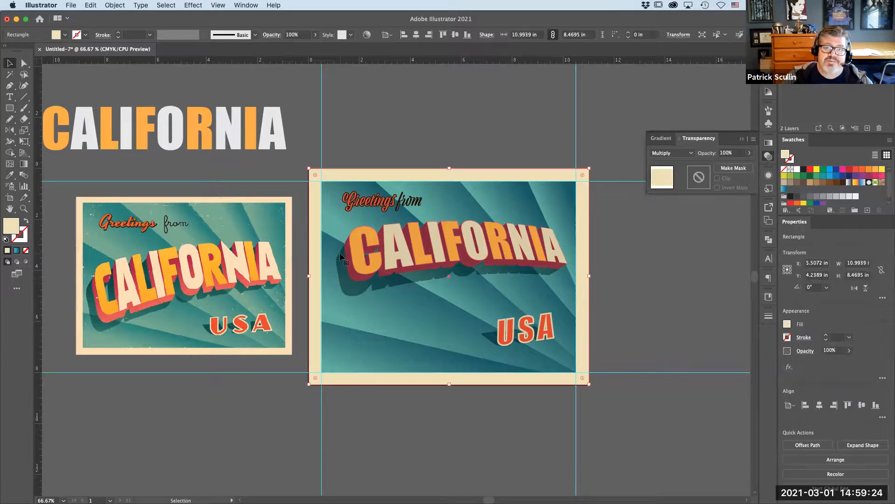
drag(339, 253, 423, 250)
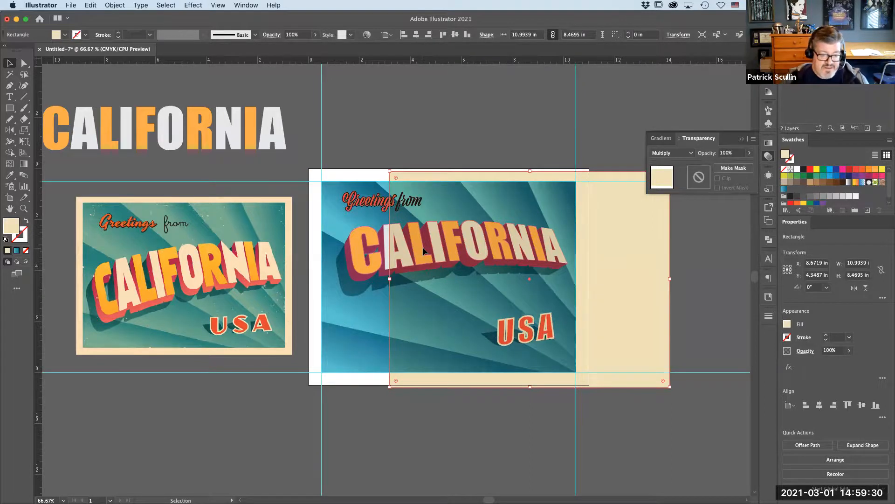
key(super+z)
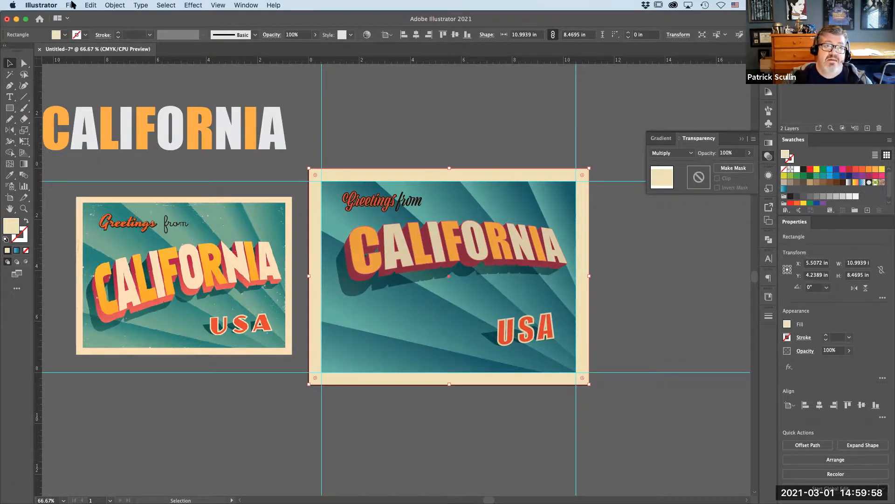
- Place White-Texture.png from the Demo - 3D Lettering folder onto the canvas
click(70, 5)
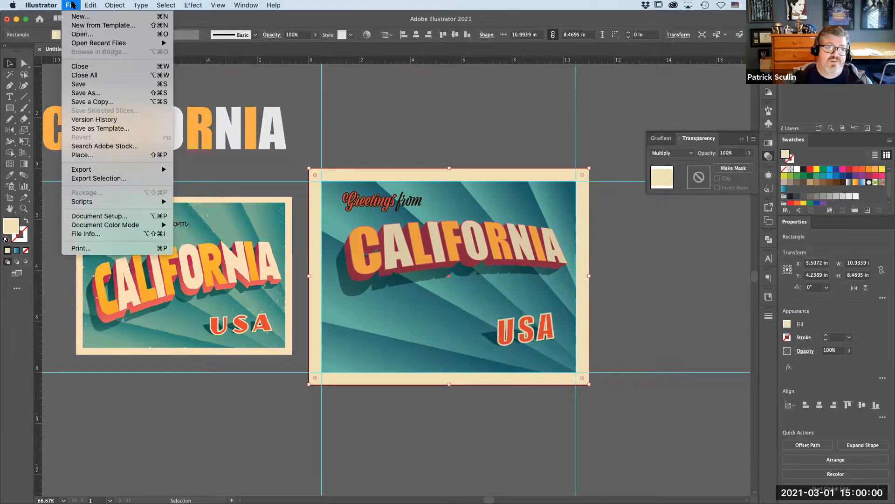
mouse_move(101, 172)
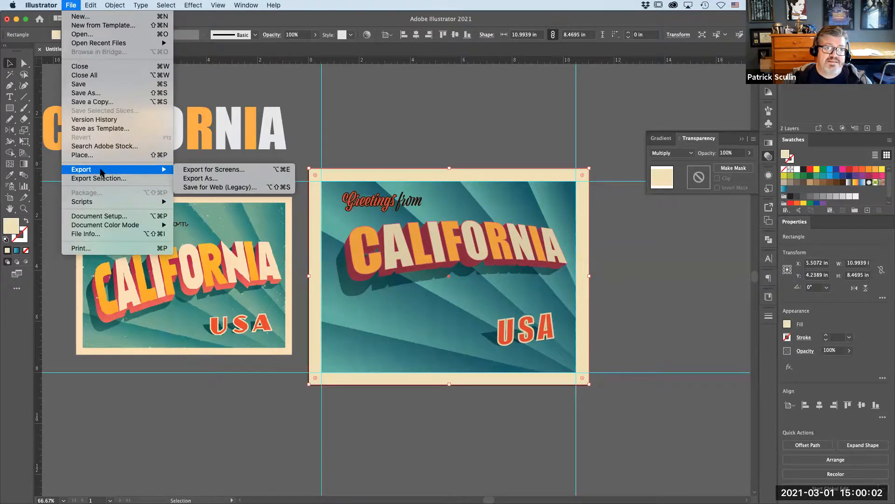
click(105, 157)
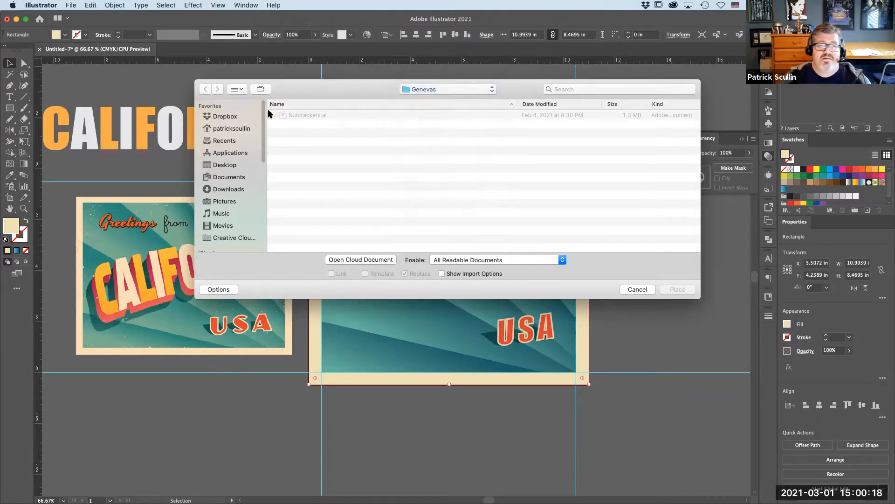
click(243, 117)
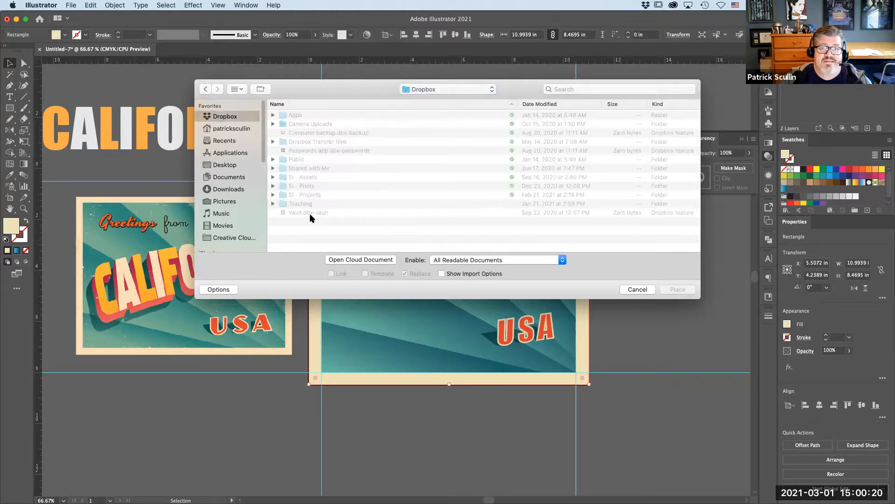
double_click(301, 204)
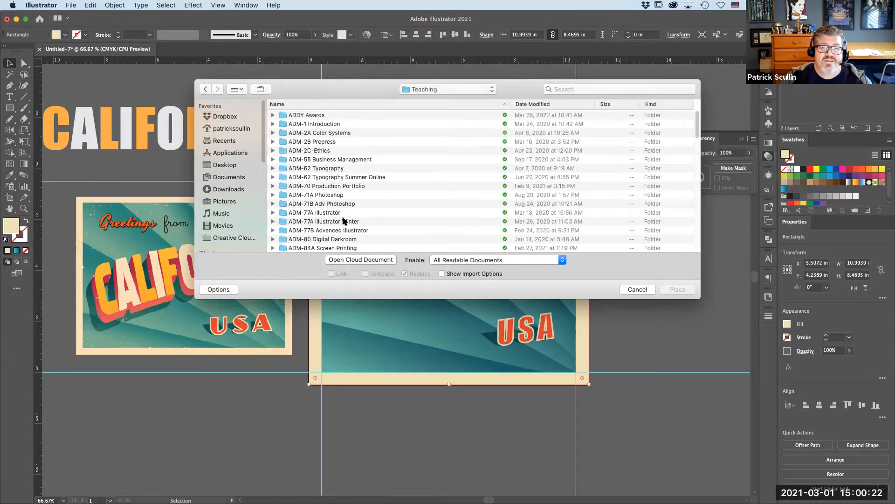
double_click(346, 230)
double_click(325, 123)
double_click(332, 134)
double_click(344, 144)
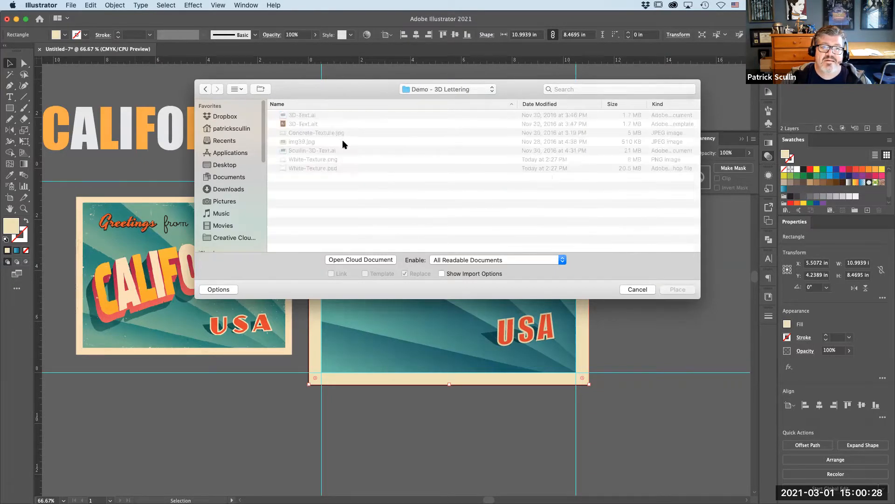
click(340, 161)
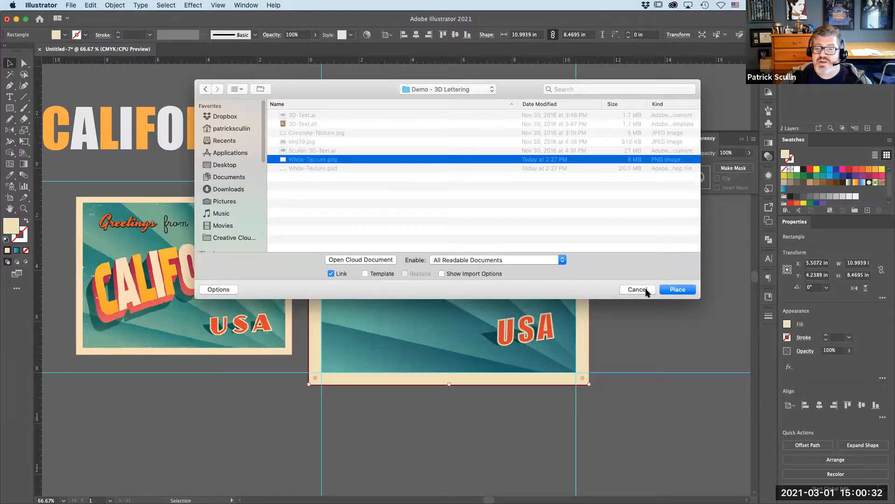
click(677, 289)
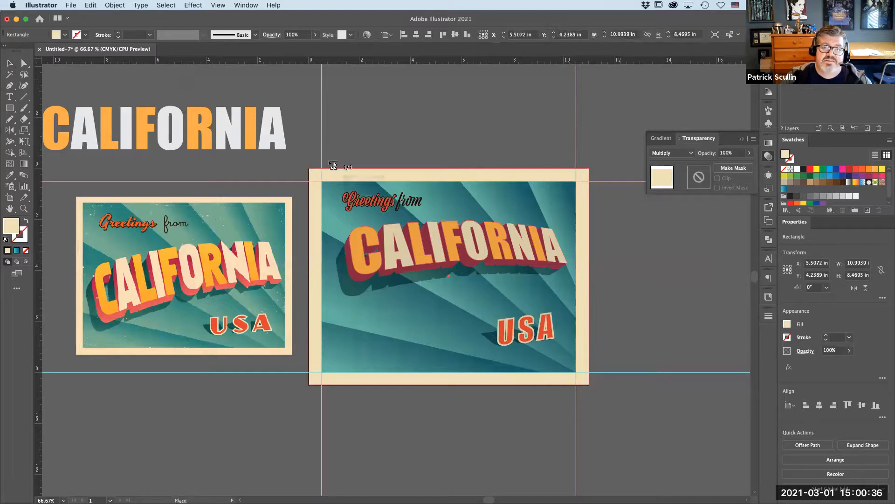
click(332, 144)
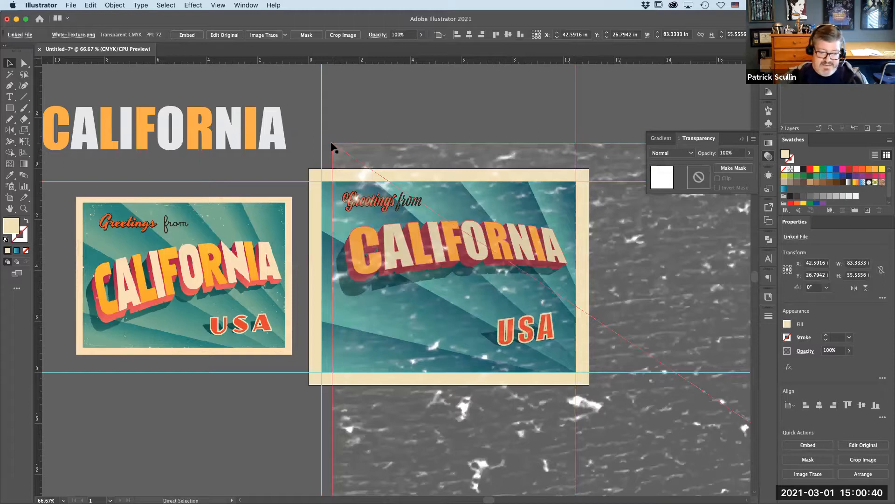
- Scale the placed texture image down so it covers the artboard
key(super+minus)
key(super+minus)
key(super+minus)
key(super+minus)
key(super+minus)
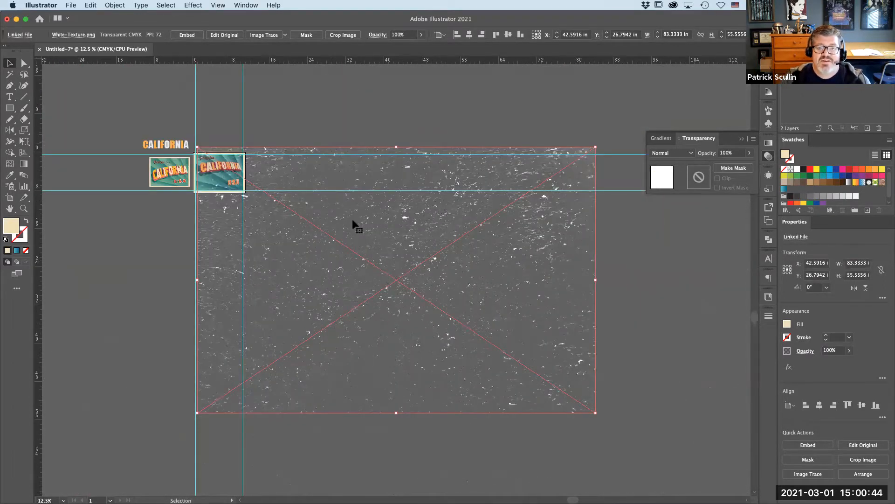
drag(295, 226, 293, 239)
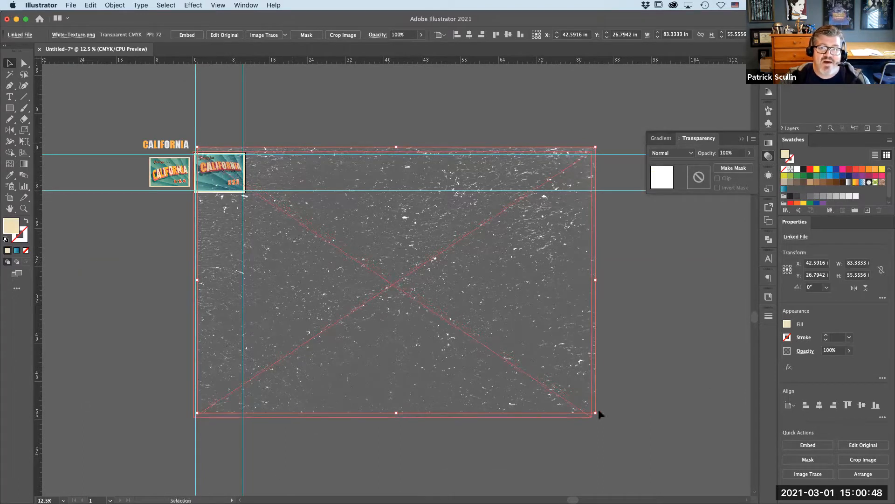
drag(592, 419, 245, 192)
- Reposition the texture image to line up with the artboard edges
click(261, 131)
key(super+0)
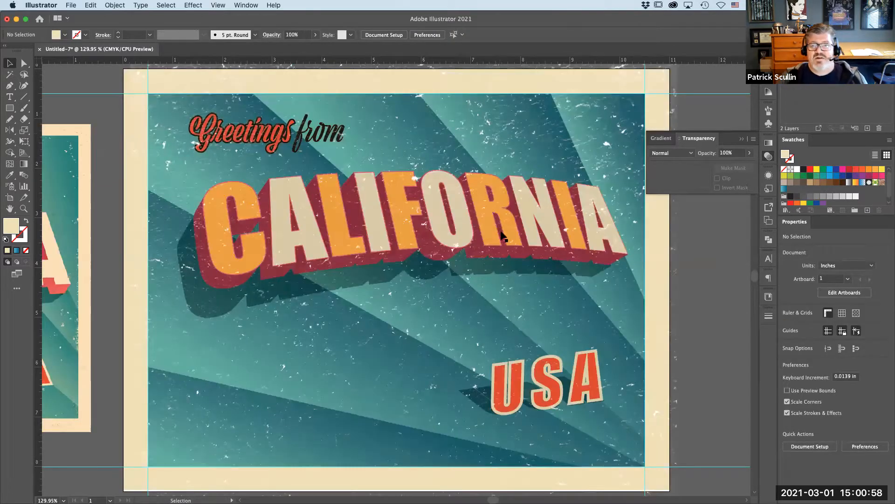
click(481, 169)
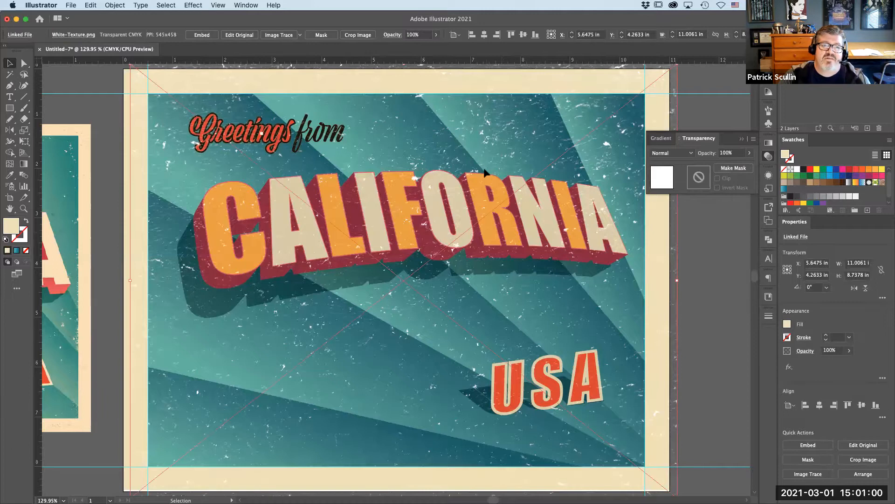
drag(477, 169, 486, 164)
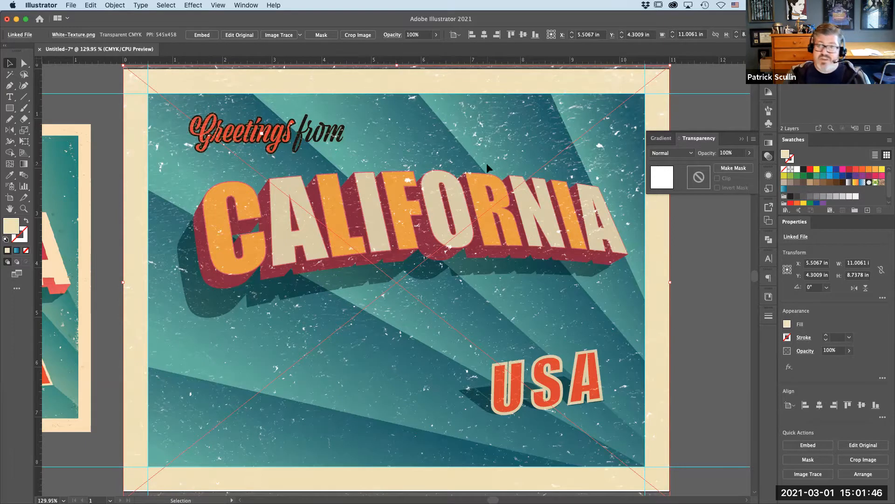
key(a)
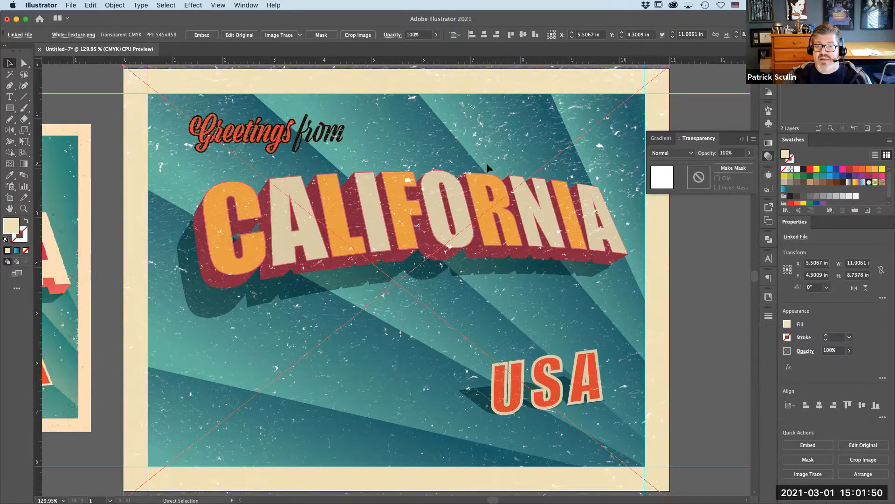
key(v)
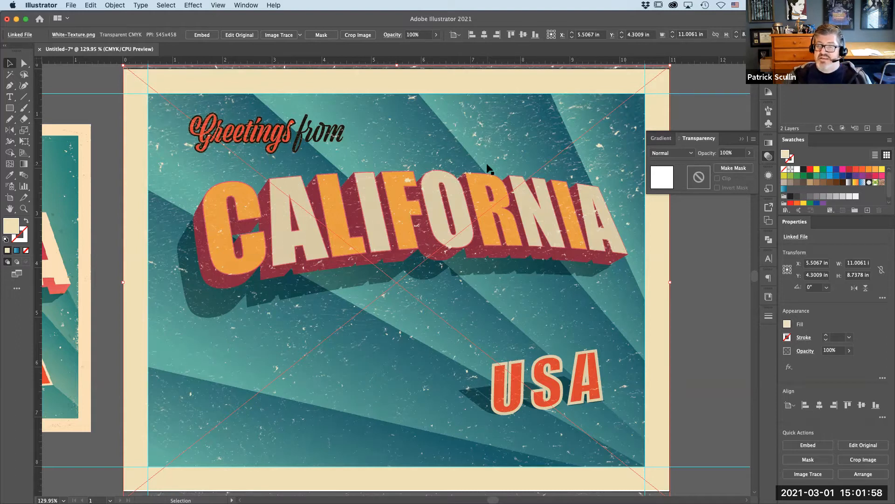
key(super)
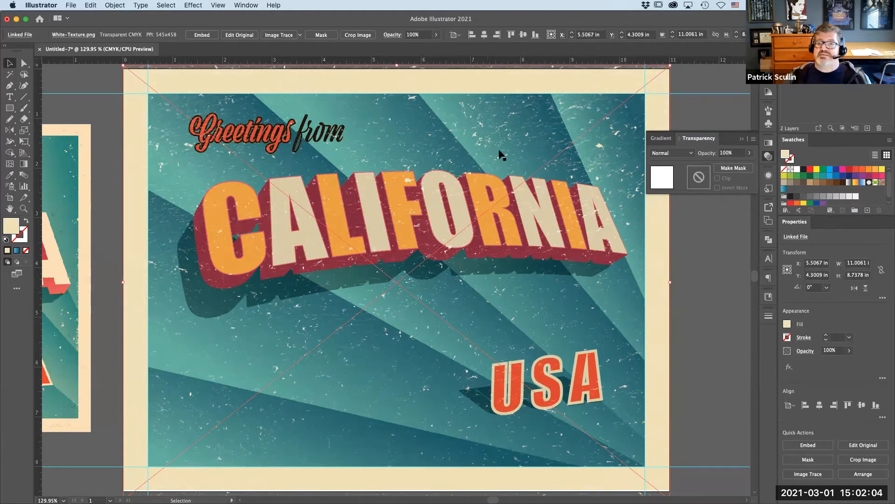
click(724, 127)
click(742, 138)
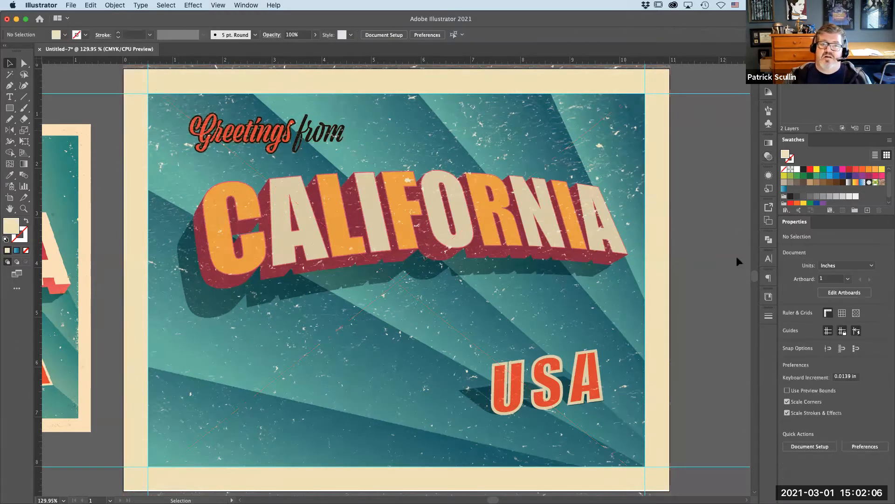
key(super+1)
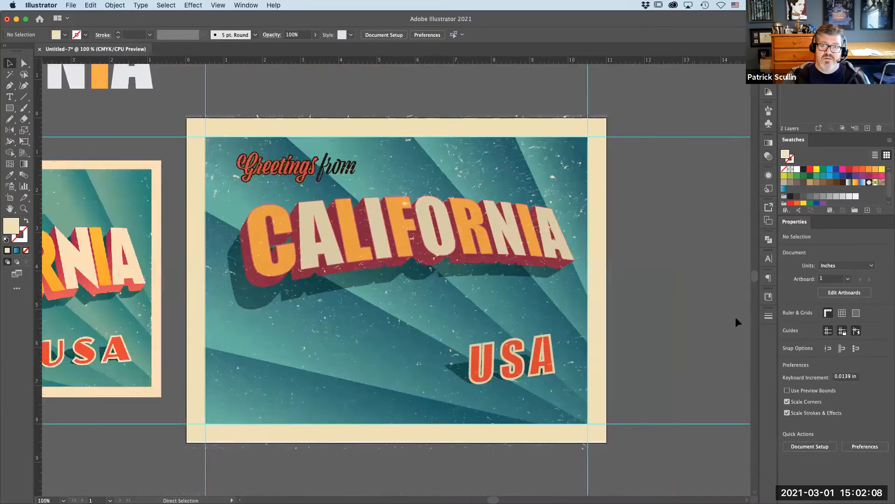